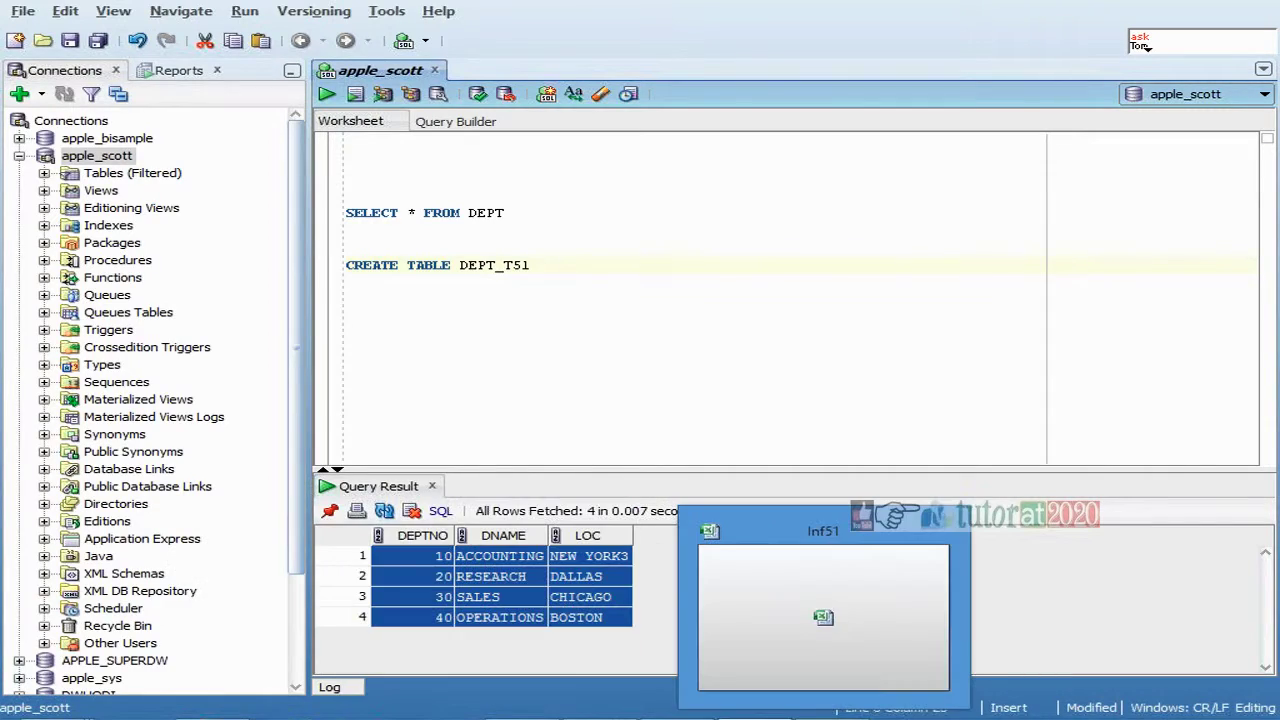
- Complete the CREATE TABLE DEPT_T51 statement with AS SELECT * FROM DEPT WHERE 1=0 and run it
type("AS SELECT * FROM D")
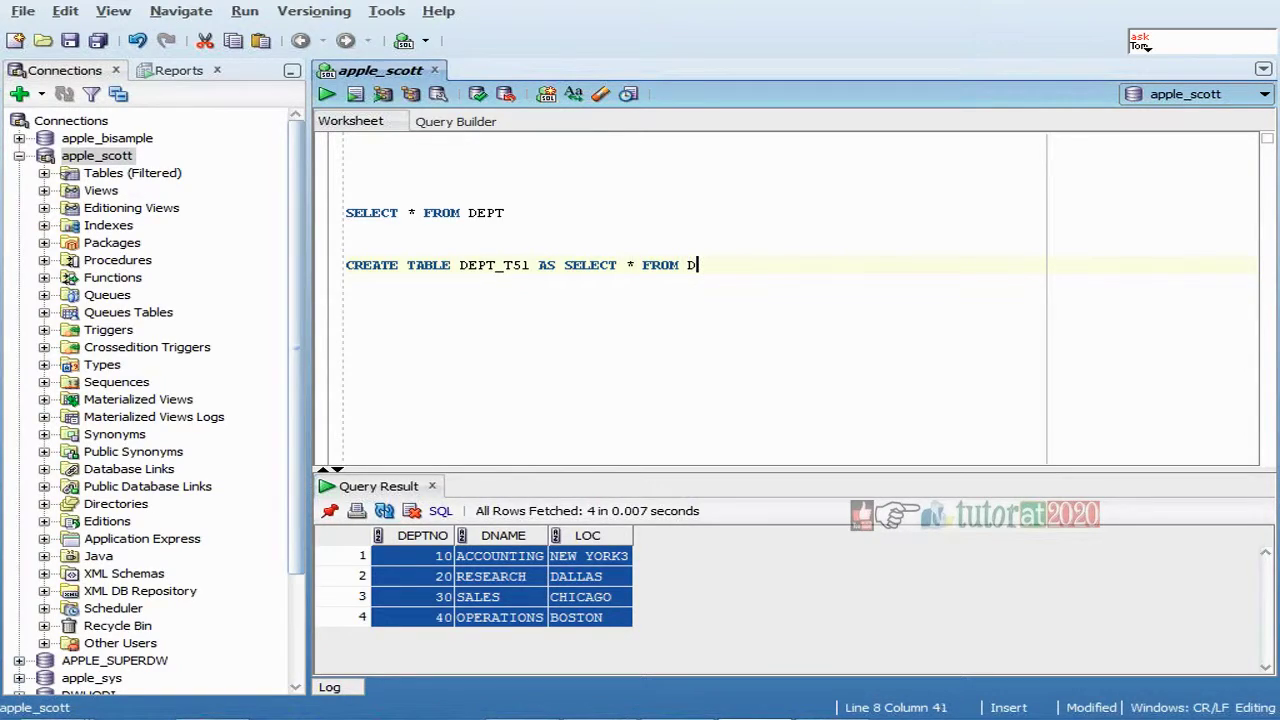
type("EPT WHERE 1=0")
key("Return")
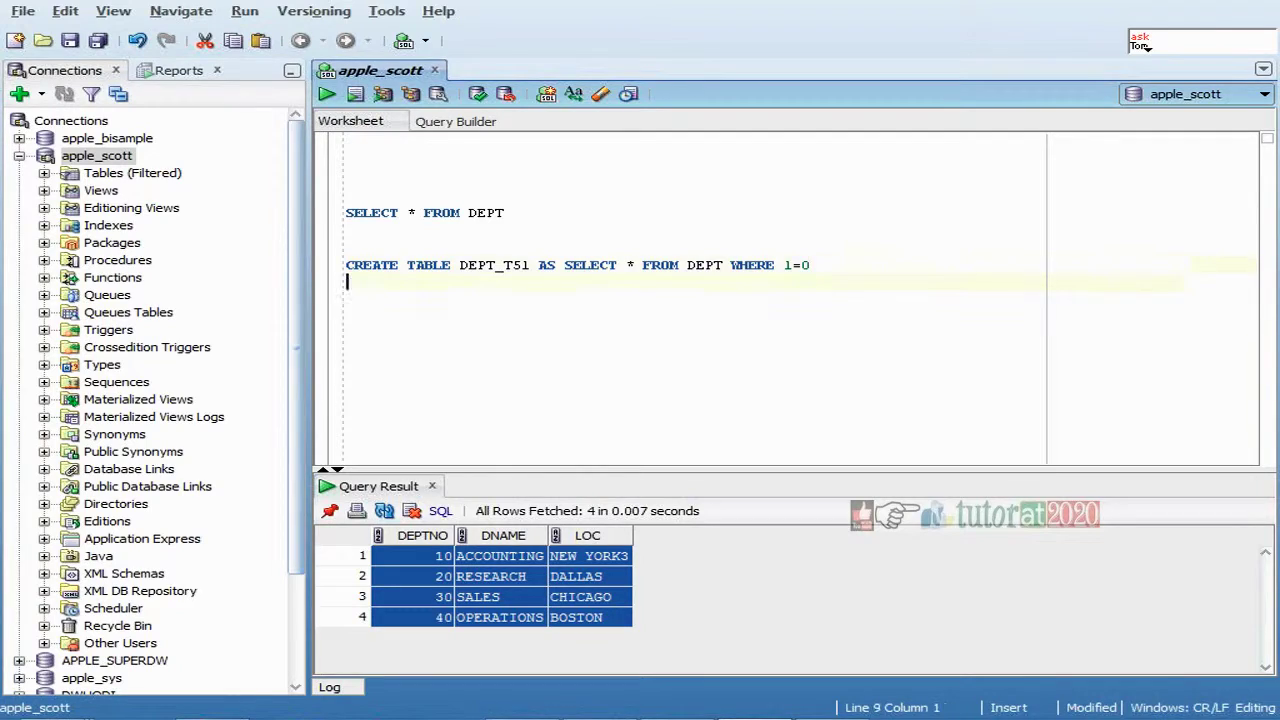
key("Up")
key("shift+Down")
key("F5")
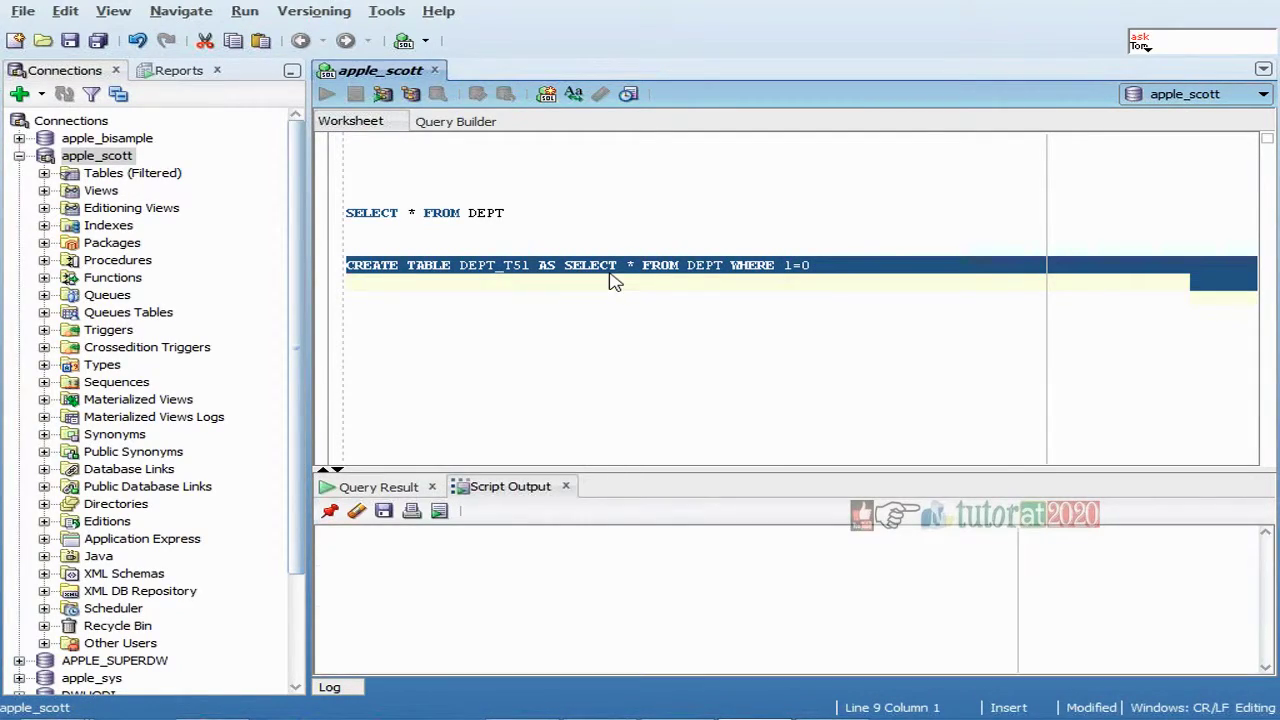
key("Down")
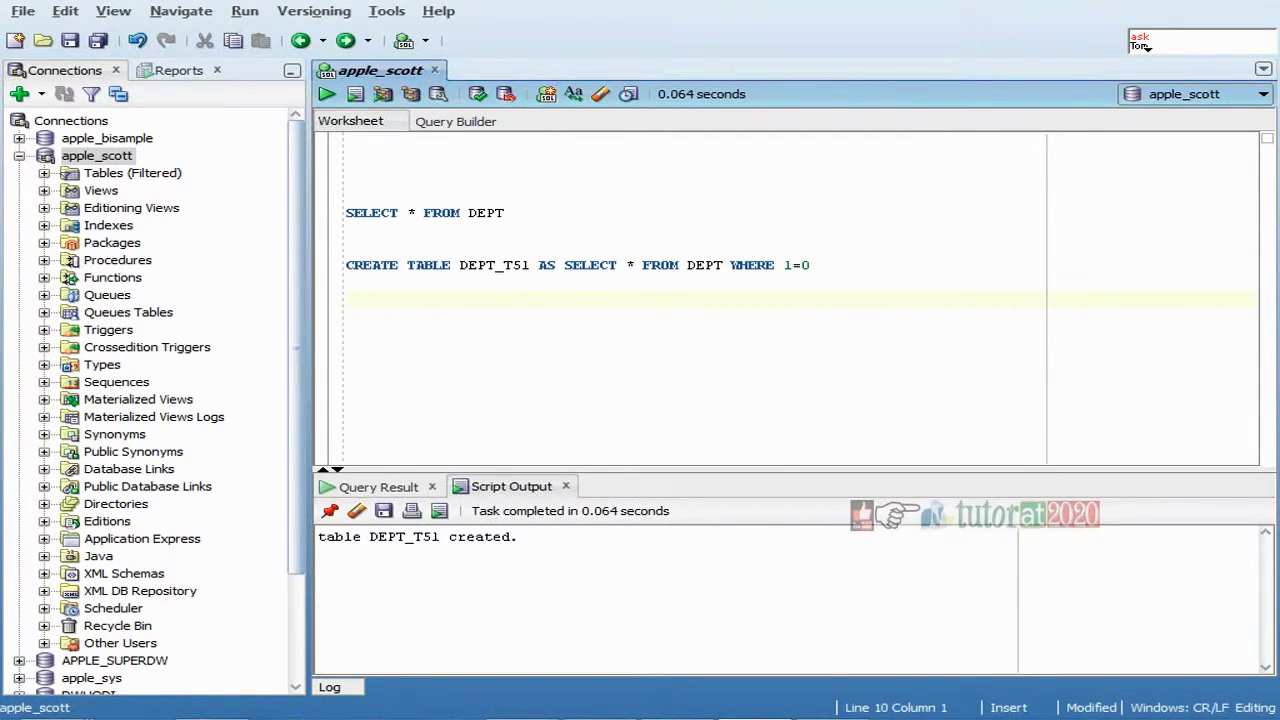
- Add the query SELECT * FROM DEPT_T51 below the CREATE TABLE statement and run it
left_click_drag(460, 265, 550, 266)
key("ctrl+c")
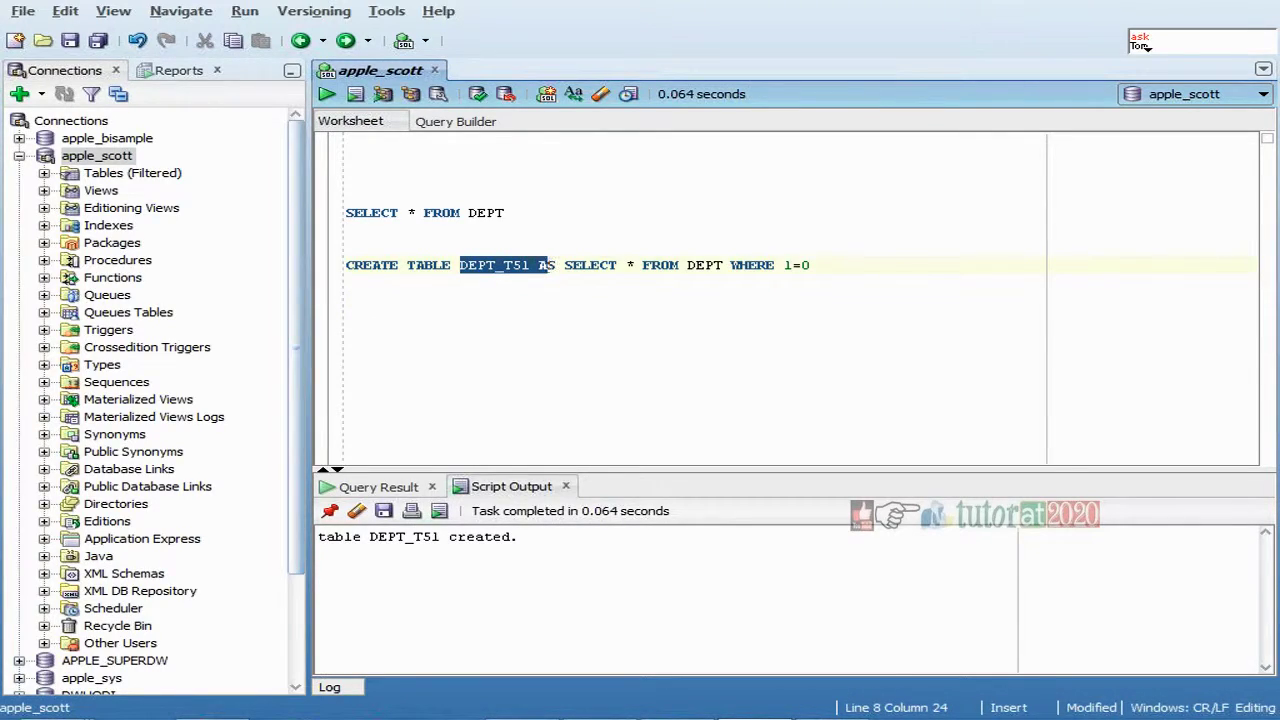
left_click(348, 300)
type("SELECT * FROM")
key("ctrl+v")
key("BackSpace")
key("Return")
key("ctrl+Return")
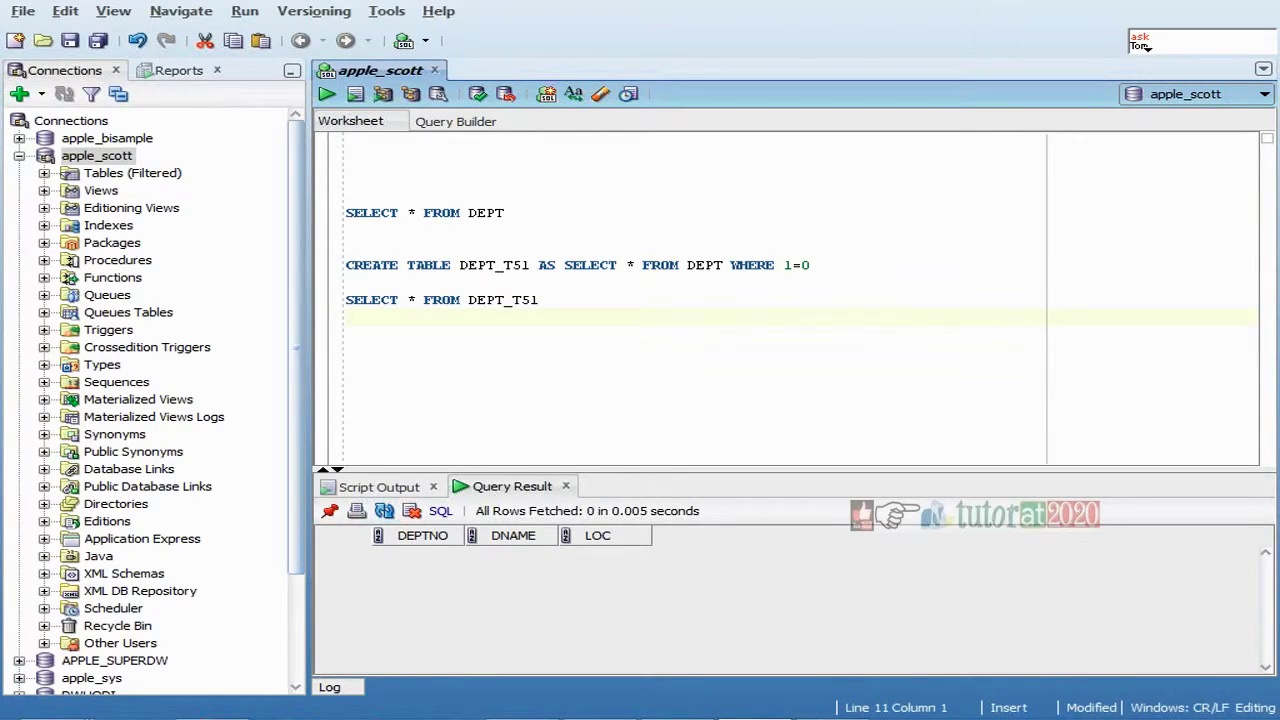
- Examine the dept source file in the SrcFiles folder, then return to the SQL worksheet and the DEPT_T51 table name
left_click_drag(469, 300, 540, 300)
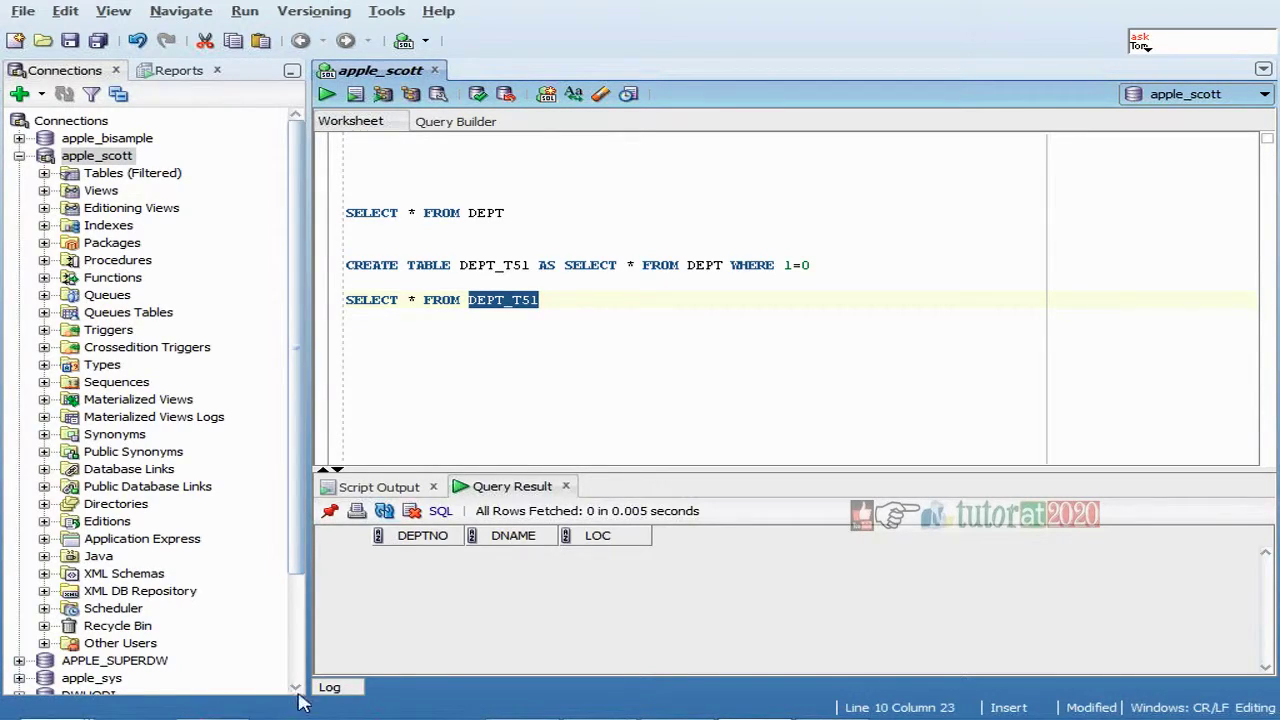
left_click(709, 643)
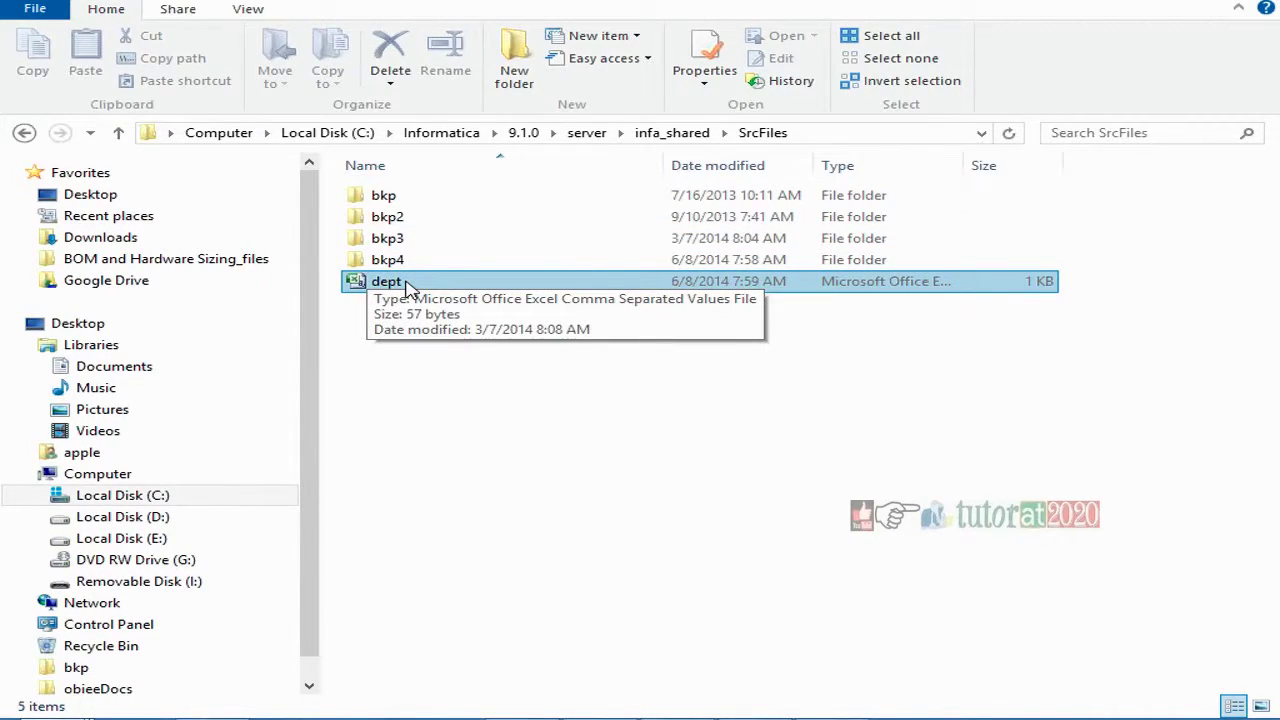
left_click(636, 524)
left_click(640, 718)
left_click(348, 317)
left_click_drag(468, 300, 541, 300)
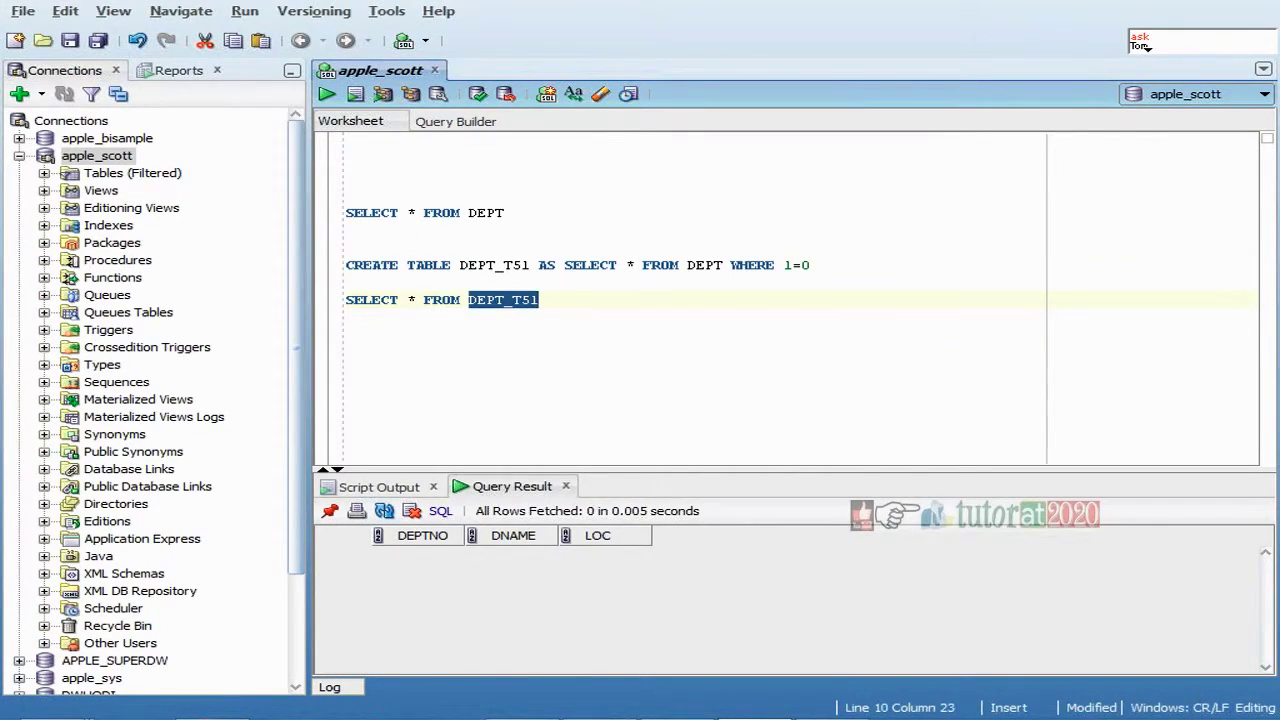
key("Down")
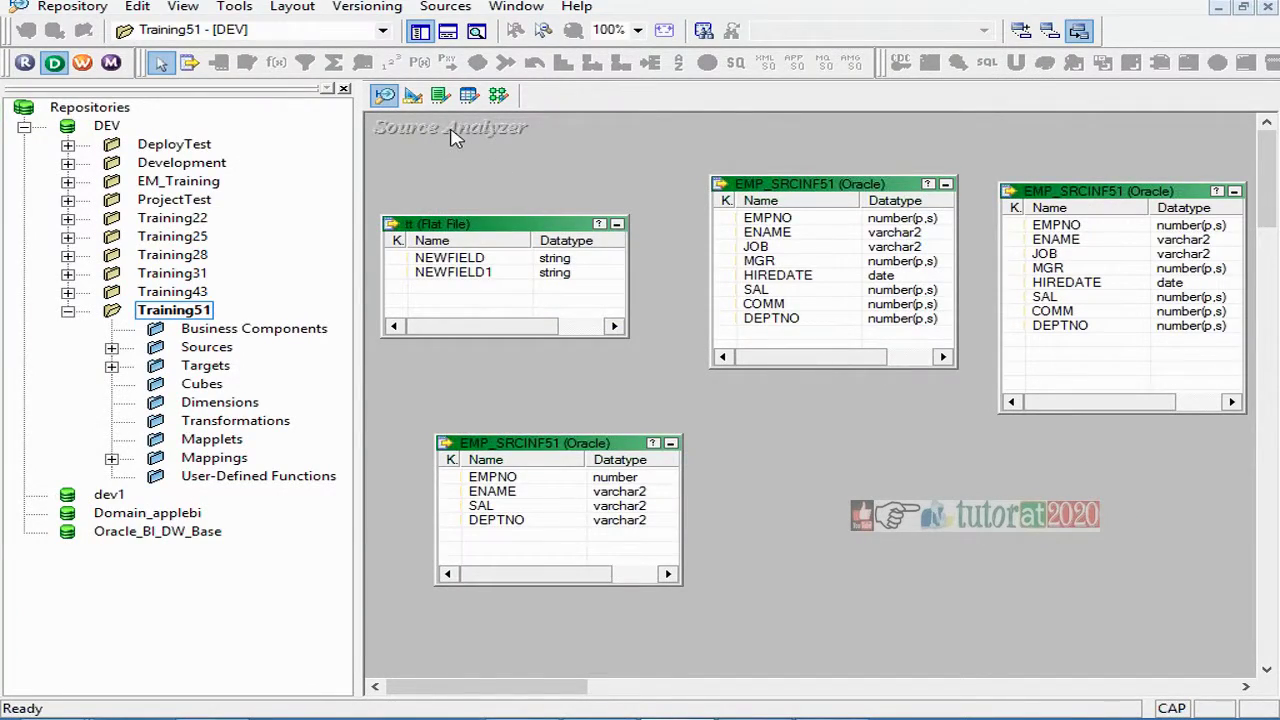
- In Informatica Designer's Target Designer, start a database table import and connect to OraScott51, entering the account password
left_click(413, 97)
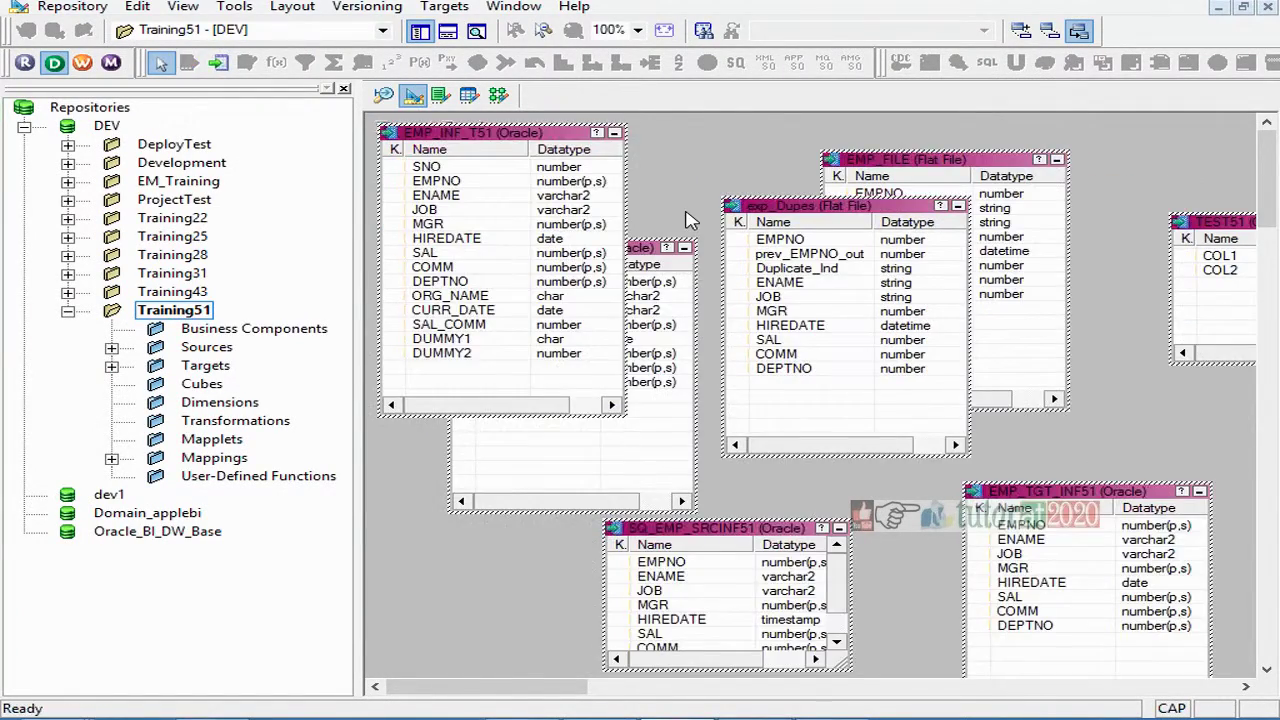
left_click(444, 6)
key("Down")
key("Return")
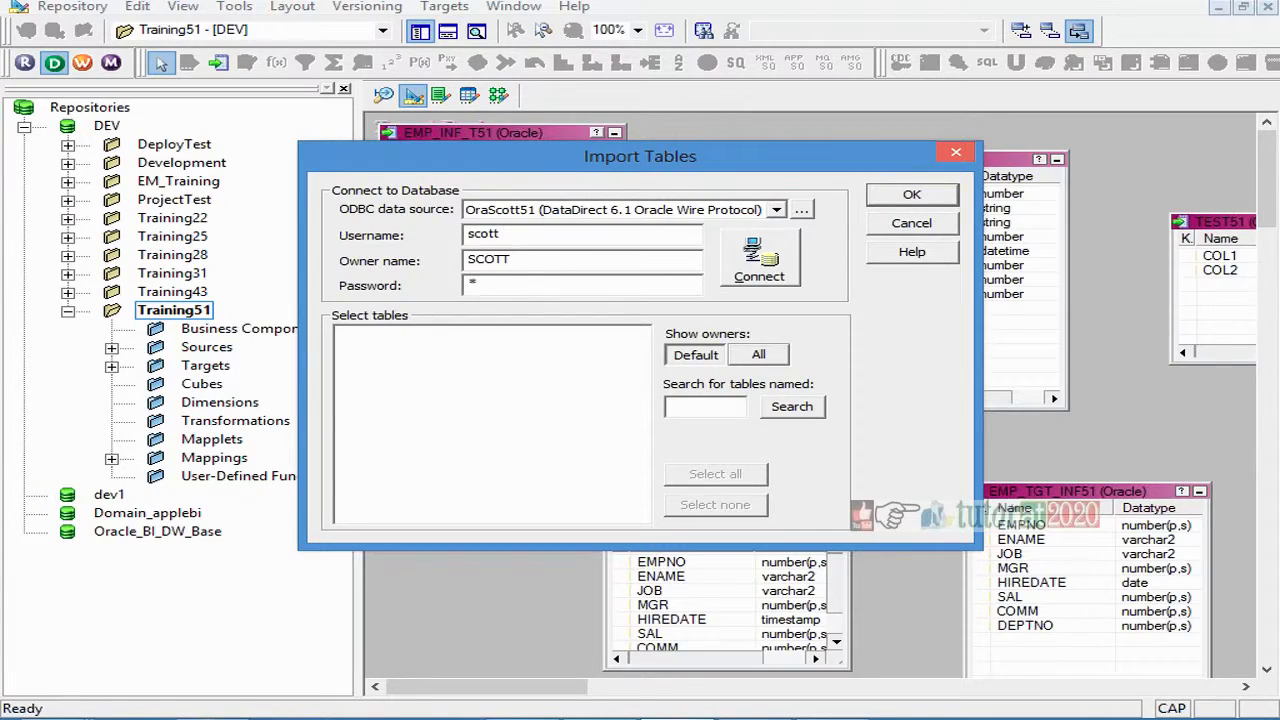
key("BackSpace")
key("BackSpace")
key("BackSpace")
key("BackSpace")
left_click(762, 262)
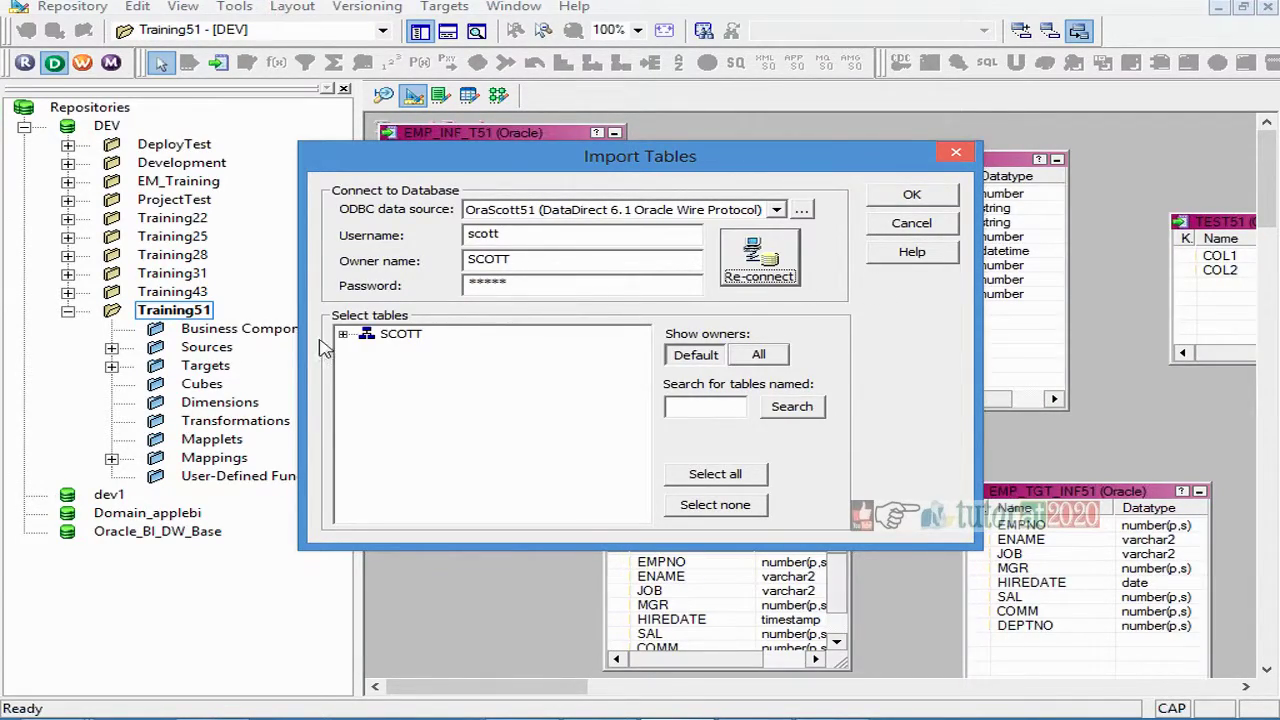
- Find the SCOTT table DEPT_T51, import it as a target definition and place it below the title of EMP_INF_T51
left_click(704, 406)
type("DEPT_T51")
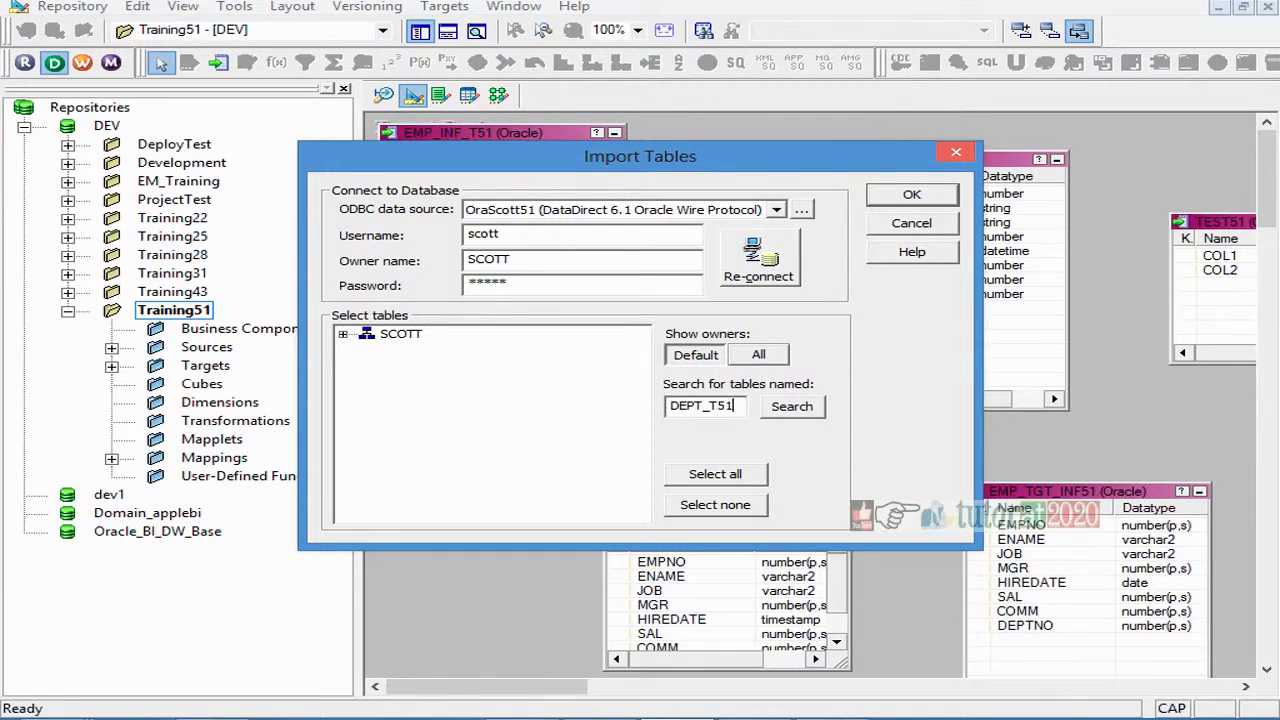
left_click(343, 334)
left_click(367, 351)
left_click(490, 367)
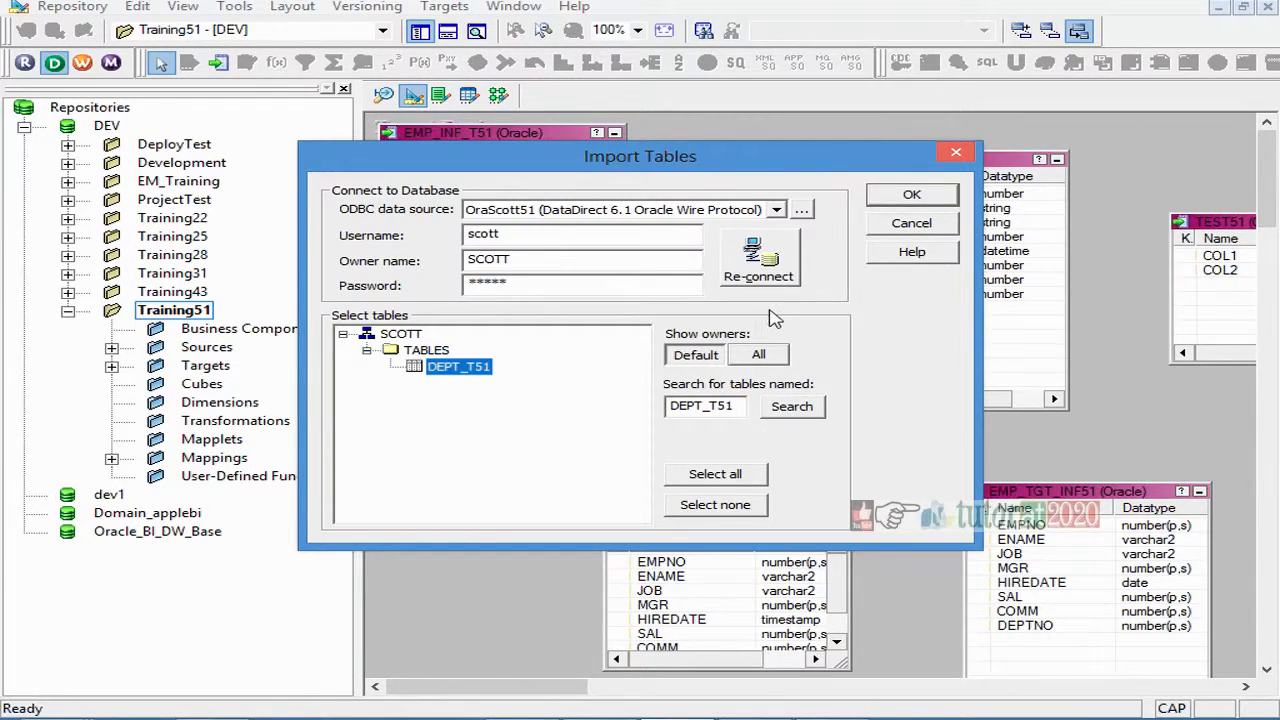
left_click(897, 199)
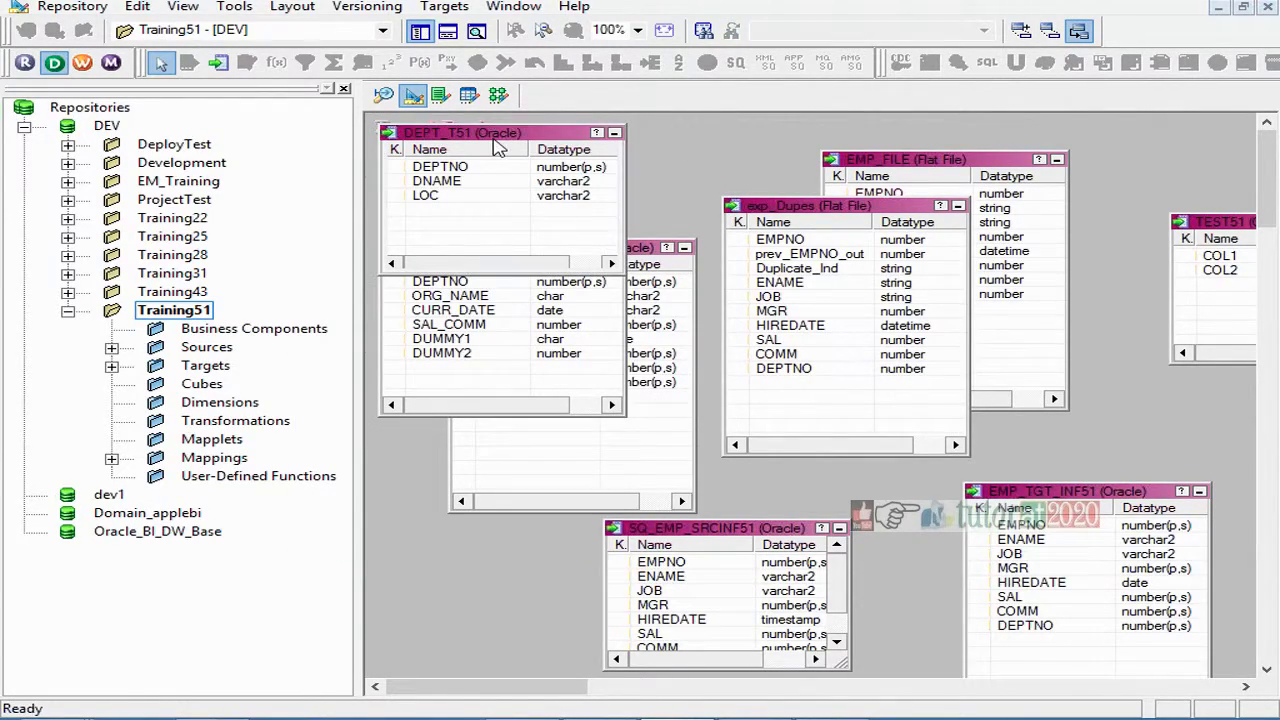
left_click_drag(540, 160, 618, 207)
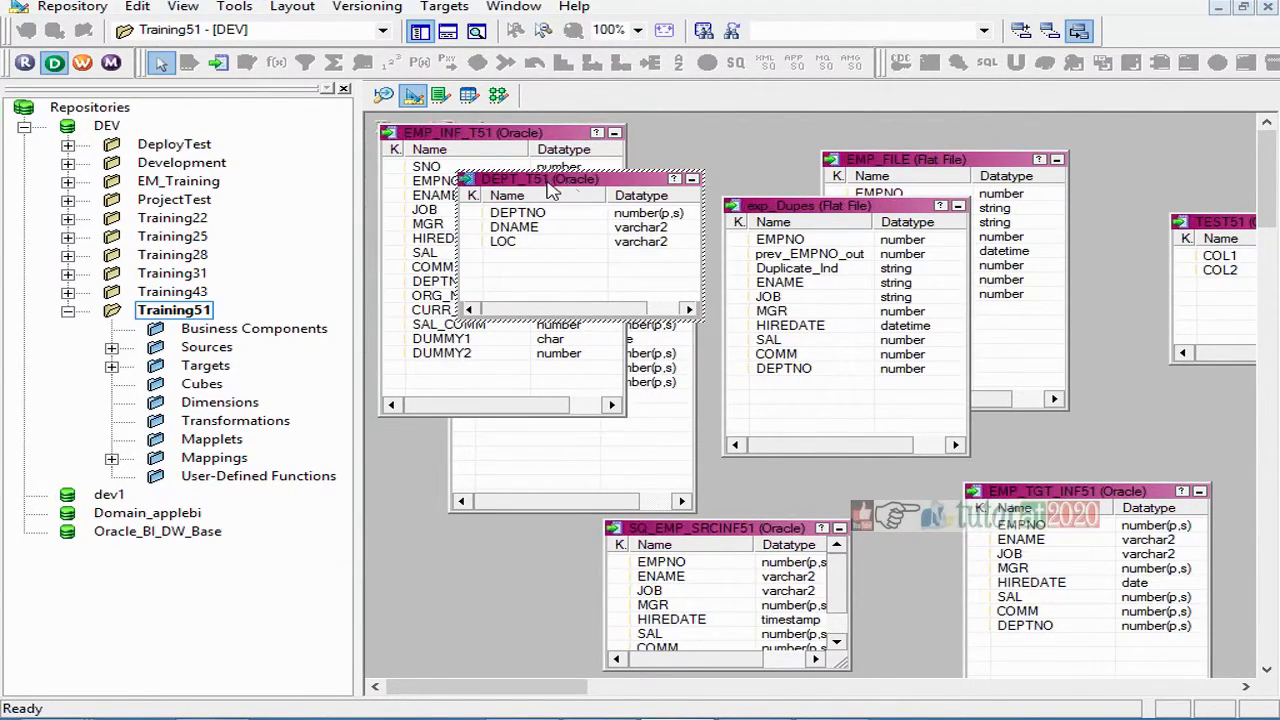
left_click(745, 160)
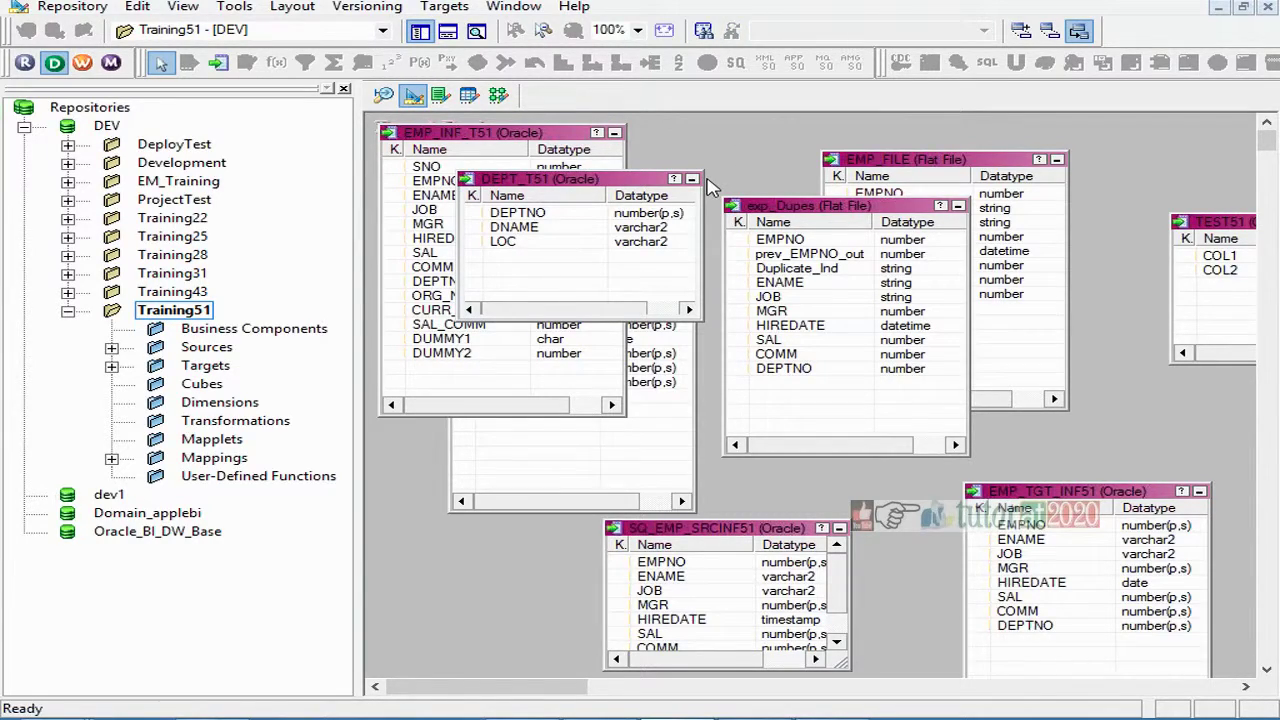
- Save the imported target to the repository and open the Source Analyzer with an enlarged workspace
key("ctrl+s")
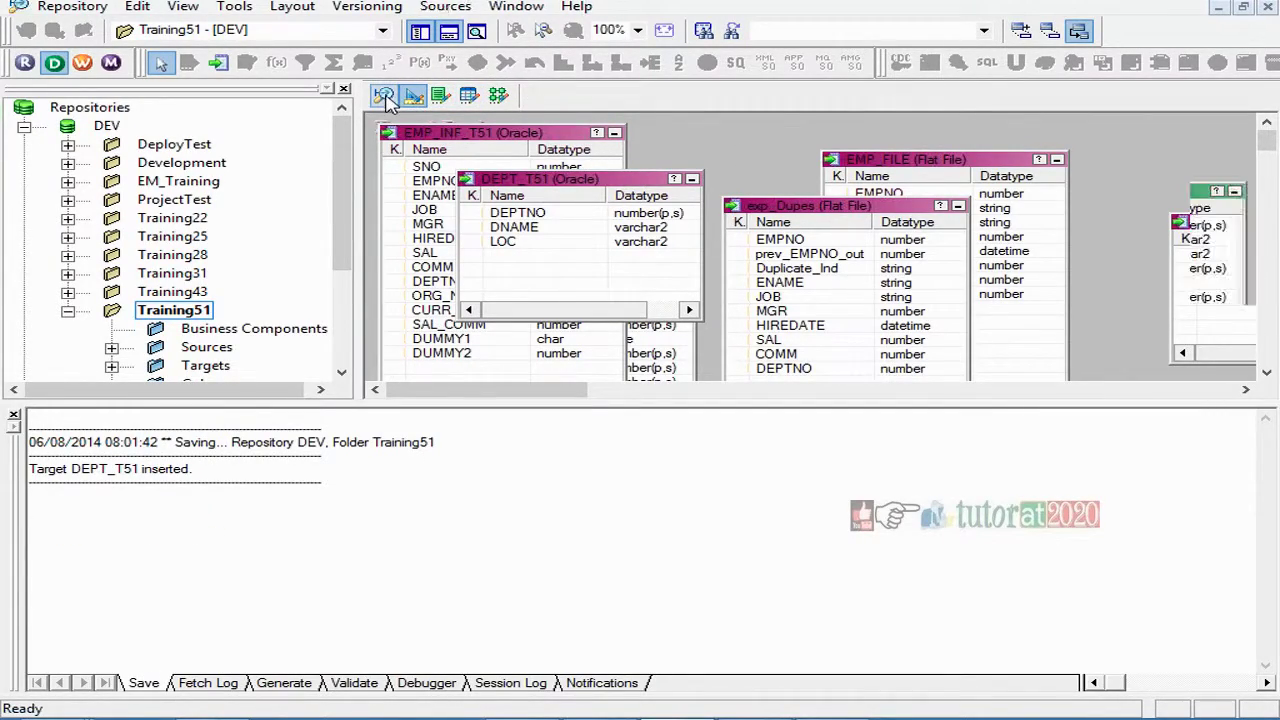
left_click(385, 96)
left_click_drag(592, 399, 606, 466)
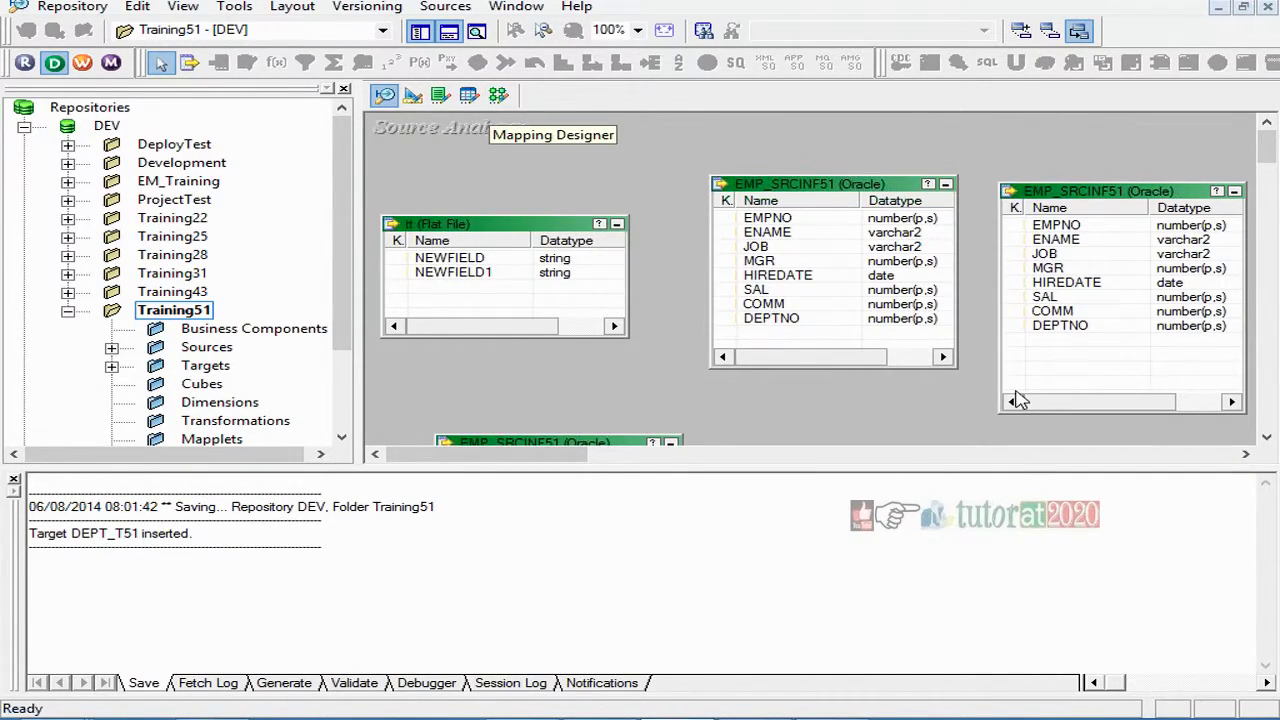
left_click(455, 10)
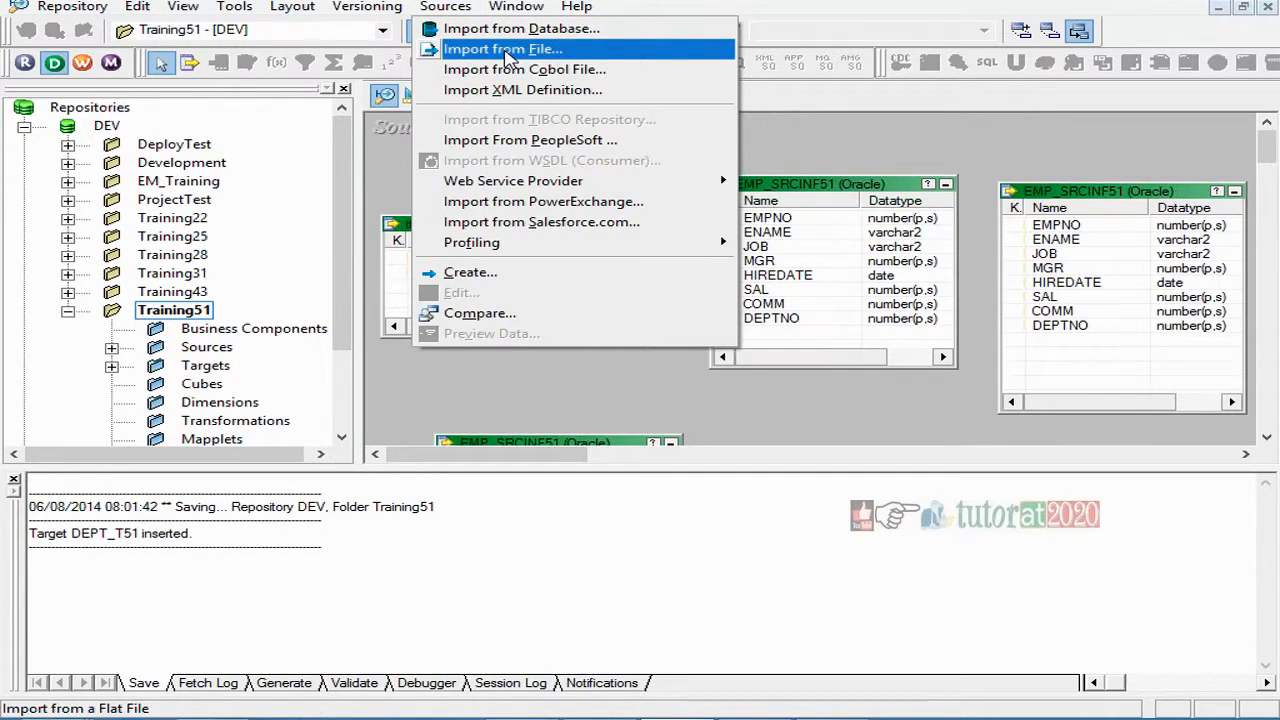
left_click(510, 52)
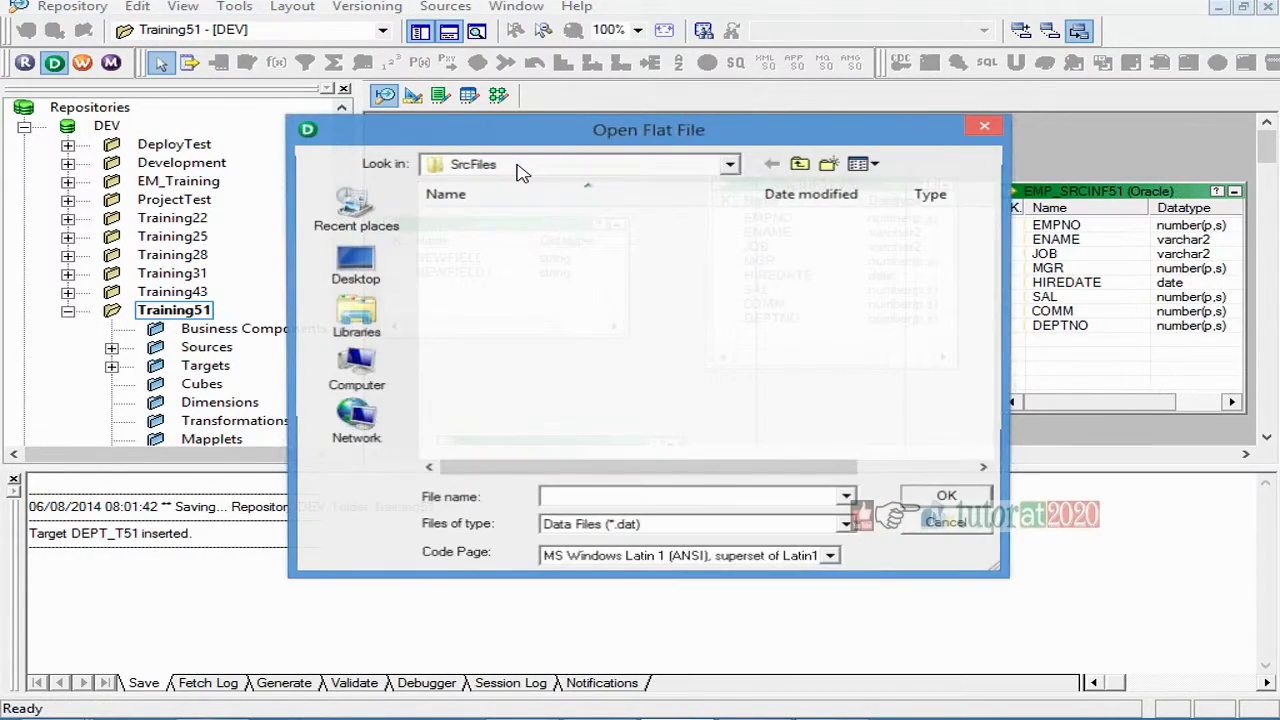
left_click_drag(551, 142, 423, 136)
left_click(717, 528)
left_click(528, 559)
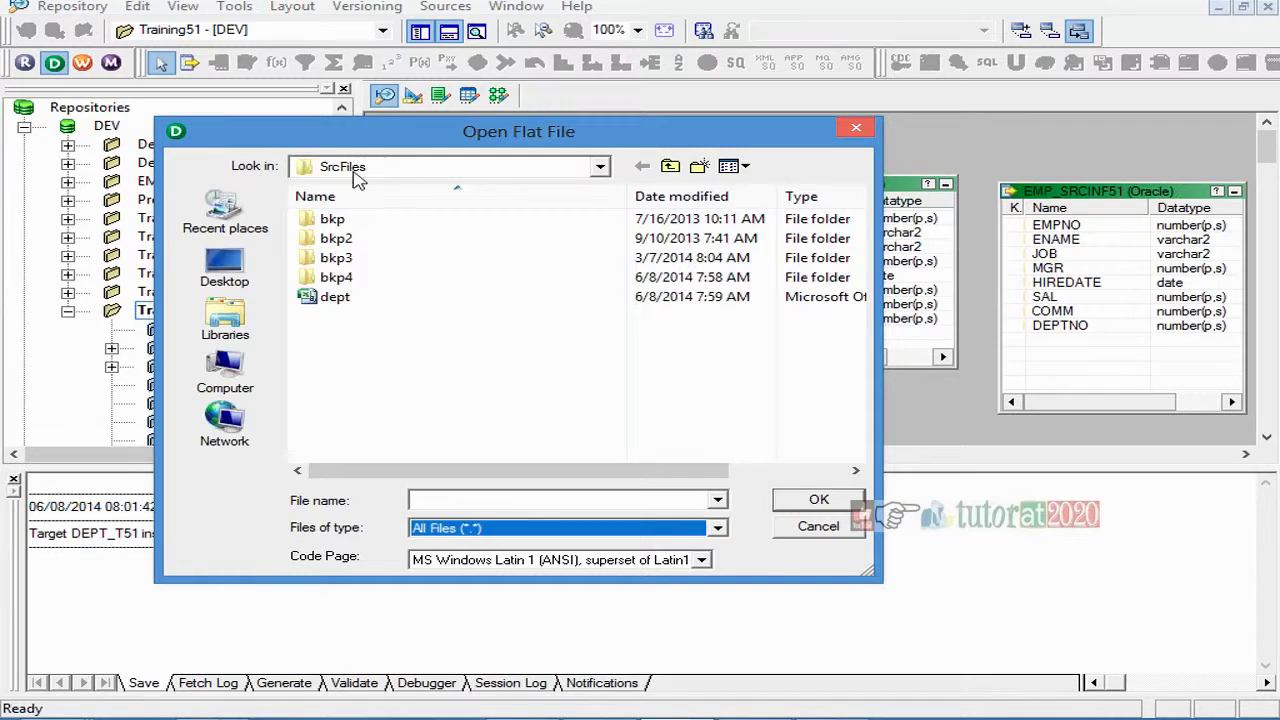
left_click(357, 300)
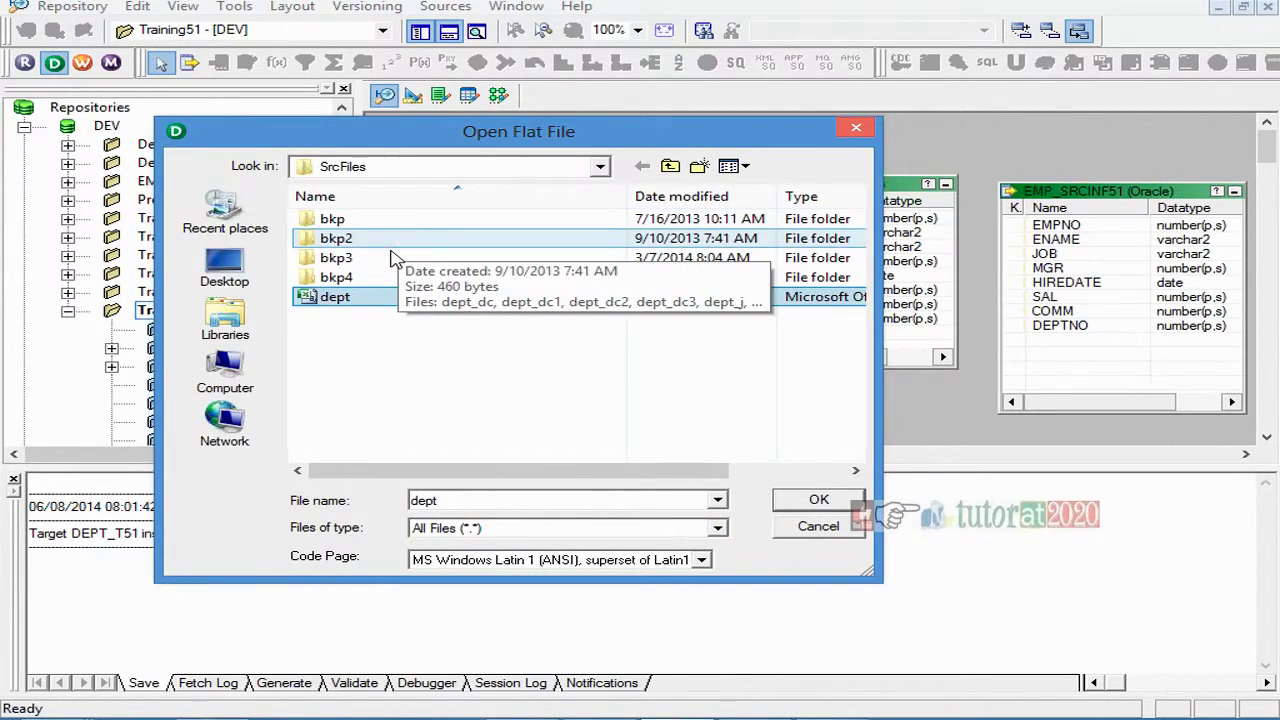
left_click(810, 500)
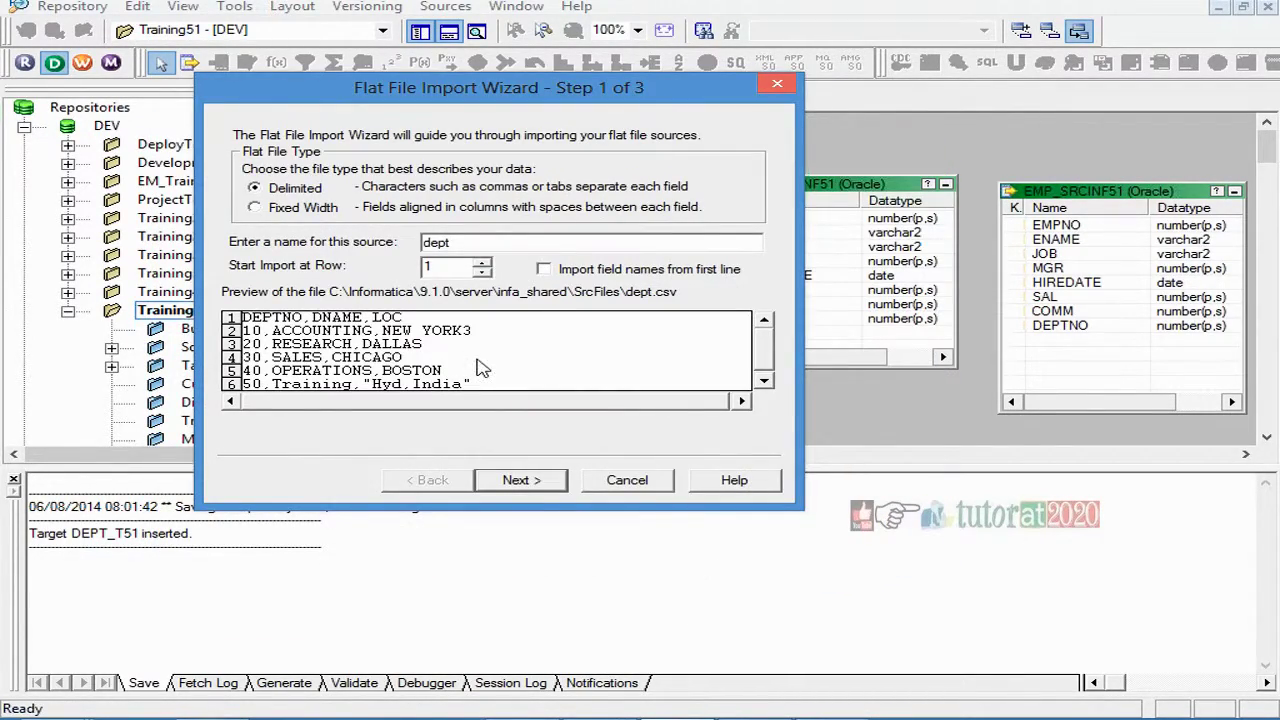
left_click(628, 480)
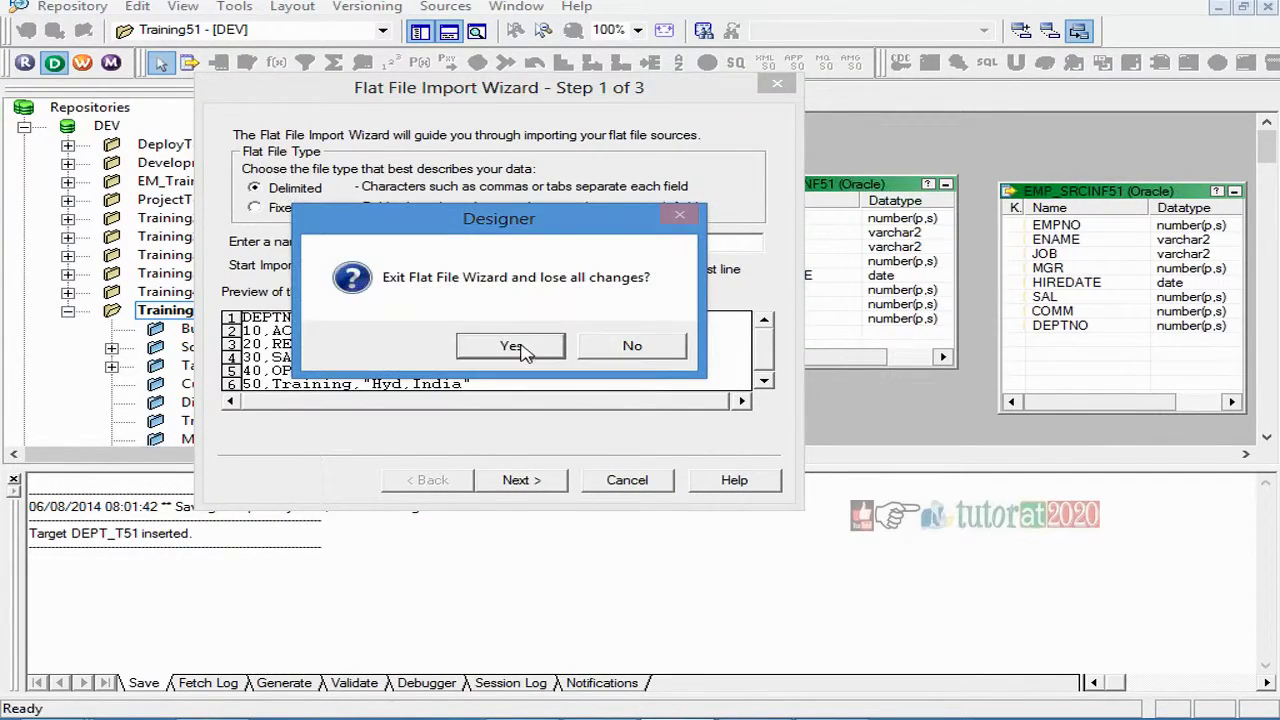
left_click(509, 343)
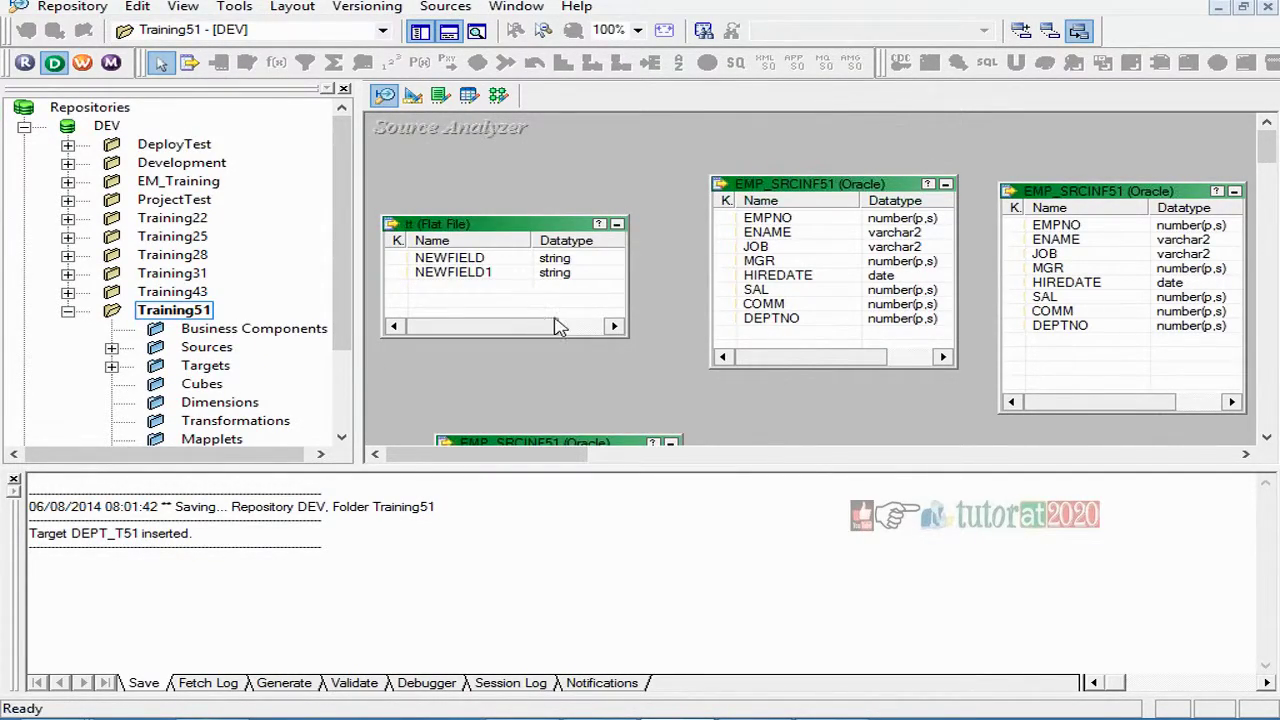
- Switch to Excel and draw a rectangle about 2.23" wide and 0.63" high over rows 18 to 20 of Sheet12
key("alt+Tab")
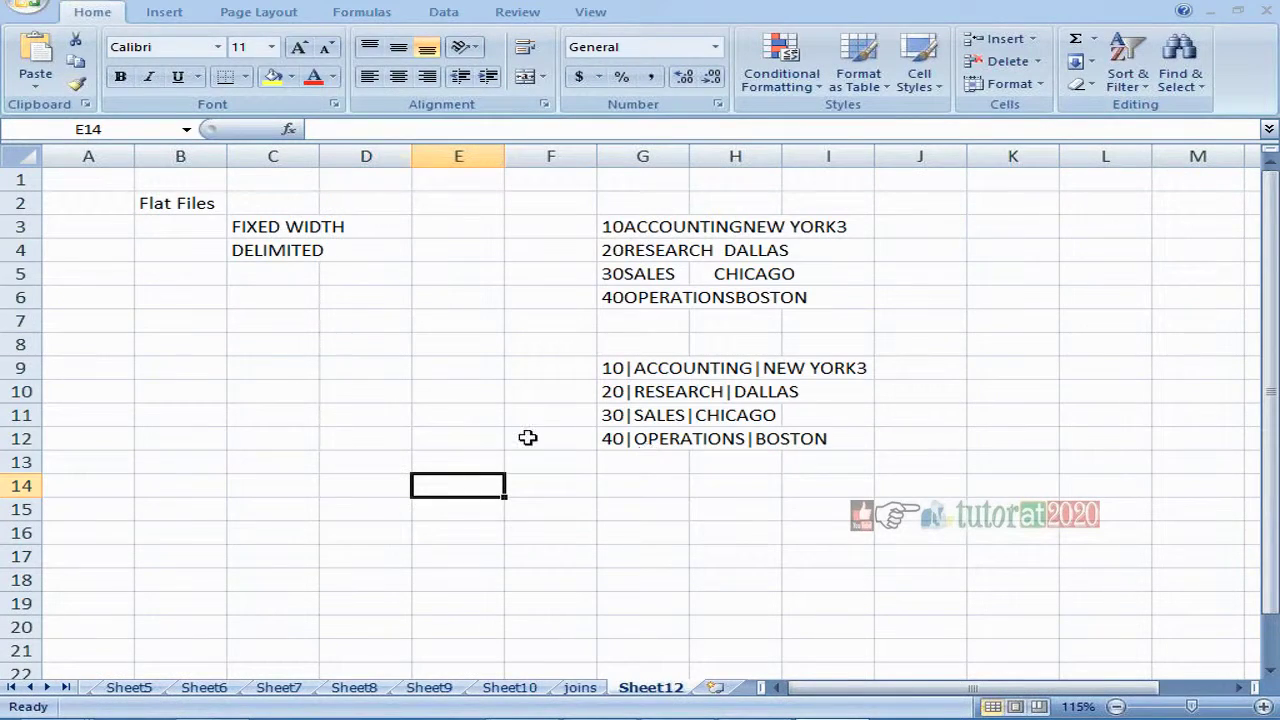
scroll(521, 432, "down", 2)
scroll(524, 428, "down", 1)
scroll(523, 428, "up", 1)
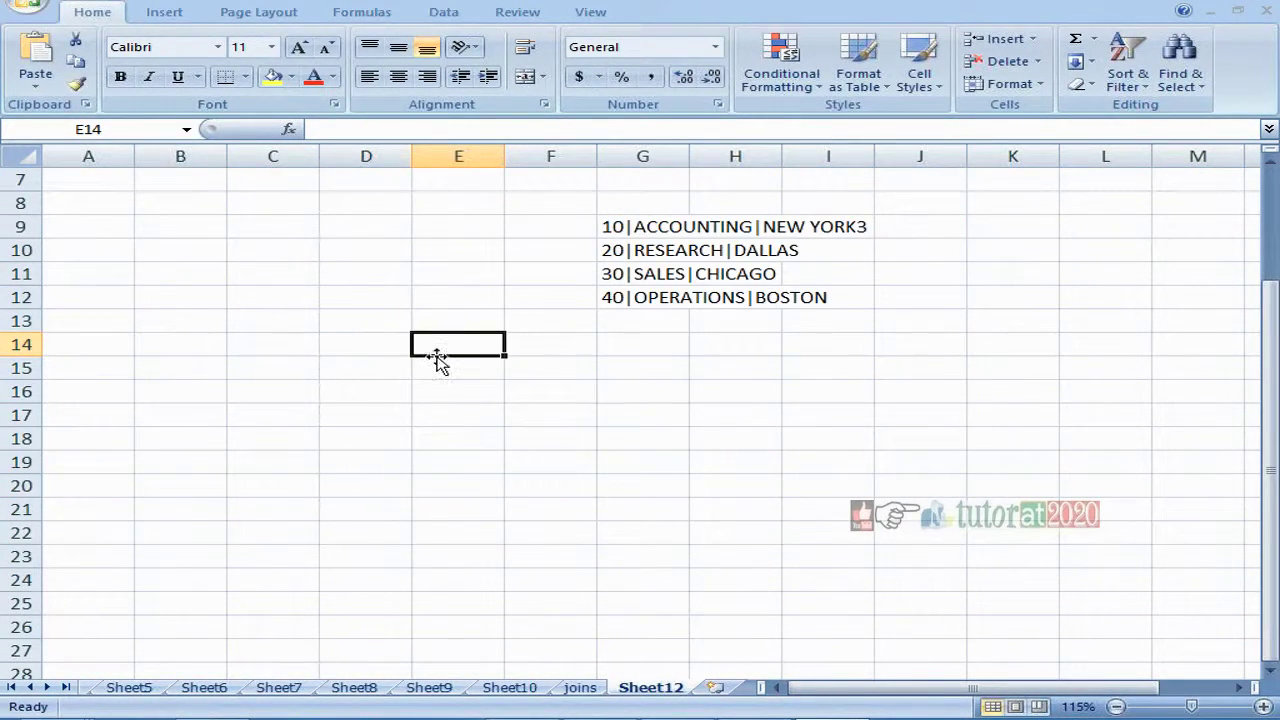
left_click(160, 11)
left_click(279, 95)
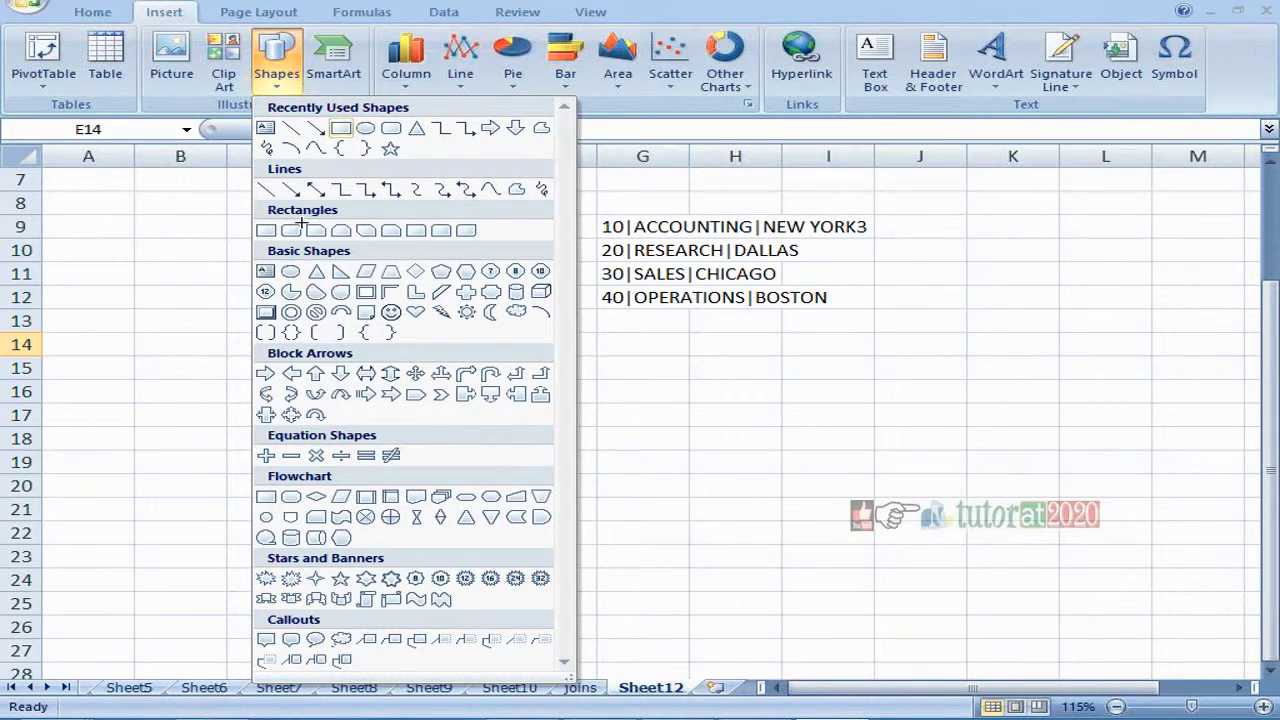
left_click(341, 133)
left_click_drag(102, 426, 411, 497)
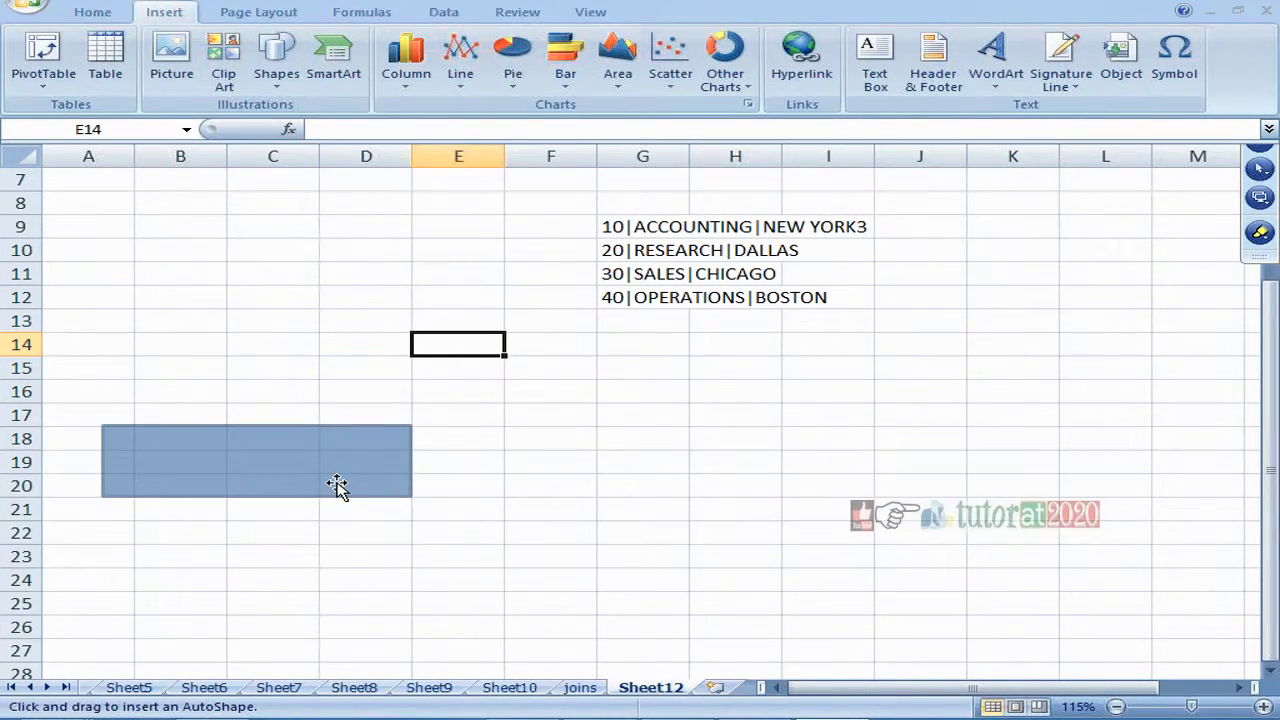
- Label the rectangle "Informatica Server" on two lines
type("Inform")
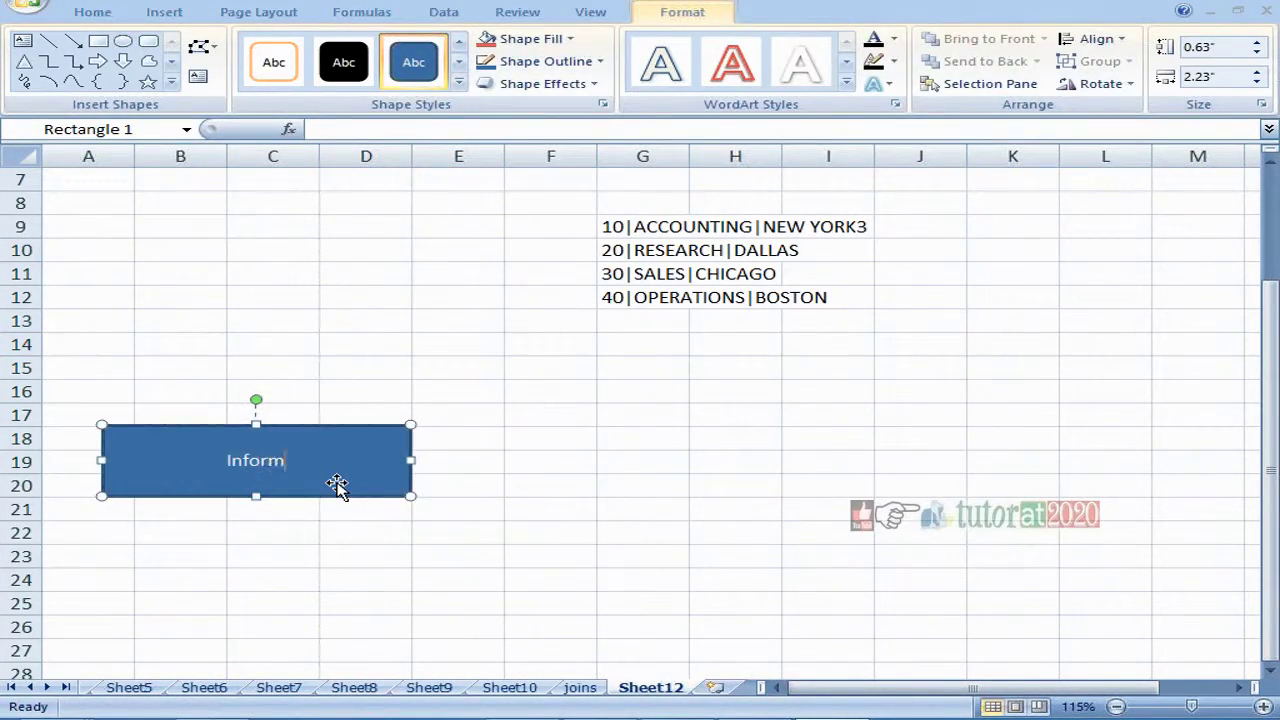
type("atica")
key("Return")
type("S")
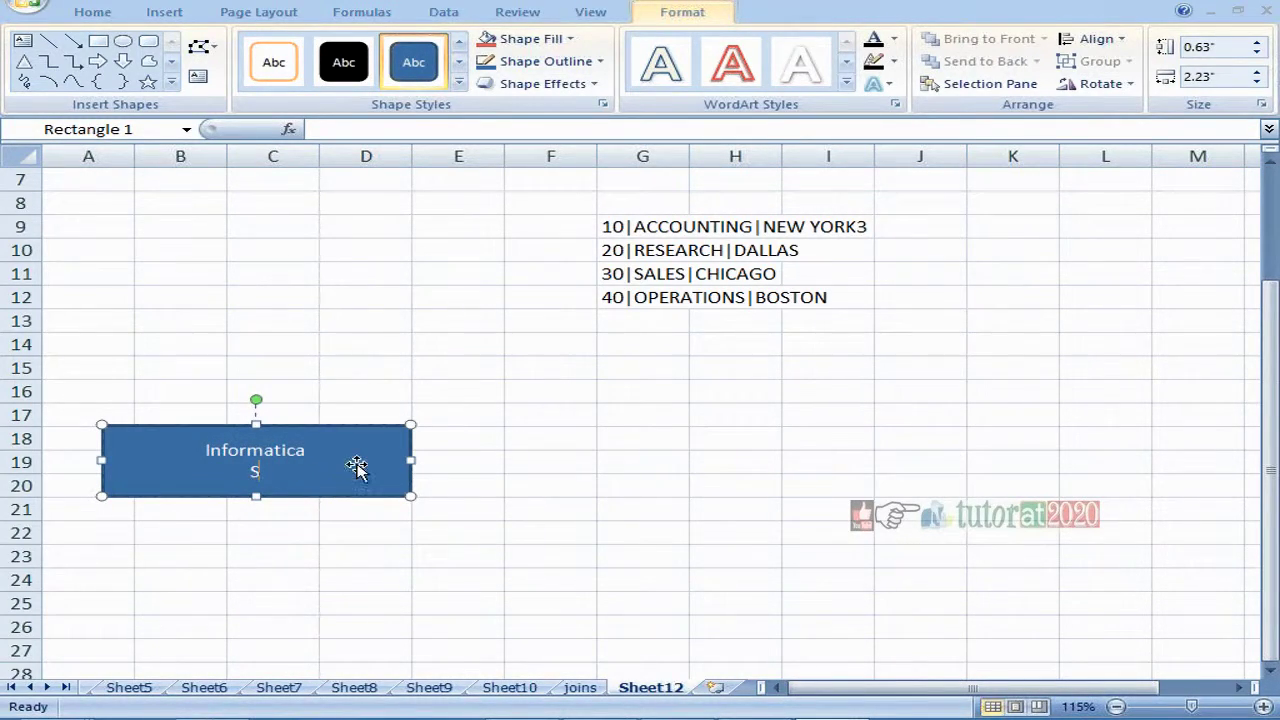
type("erver")
- Move the Informatica Server box down over rows 20 to 22 and narrow it to end within column C
left_click(206, 394)
left_click(200, 486)
left_click_drag(200, 430, 192, 472)
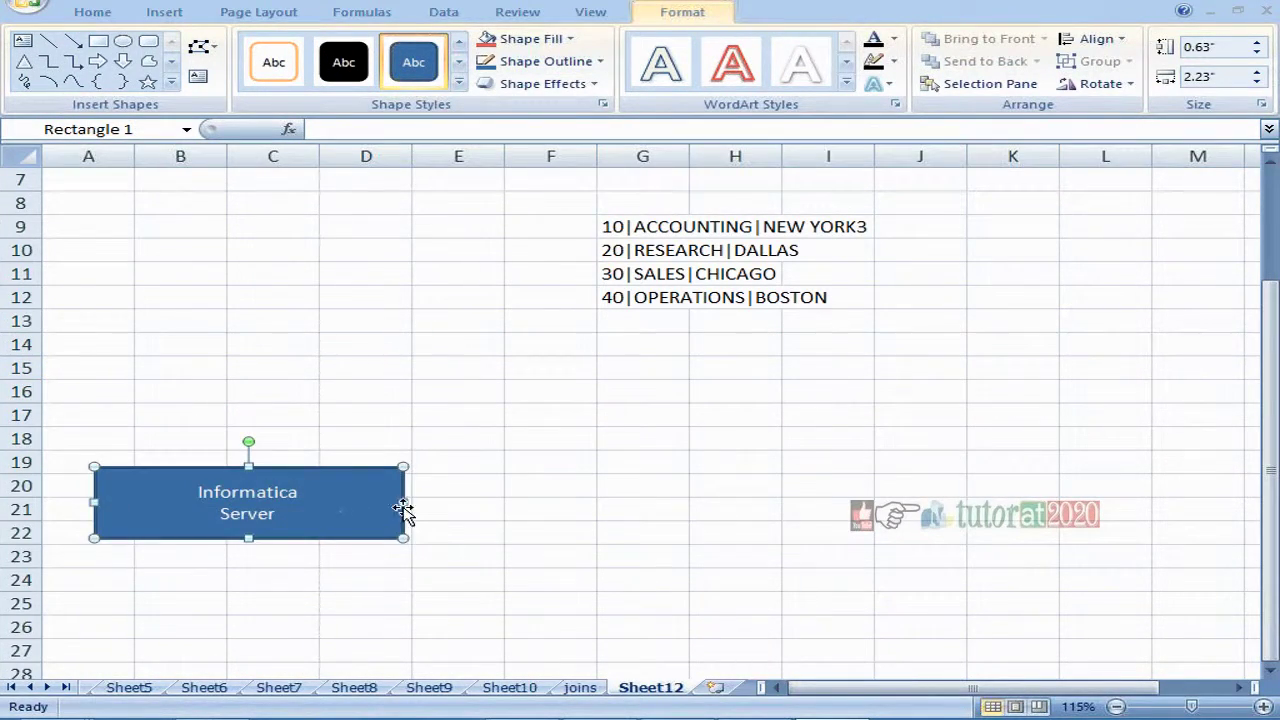
- Enter "unix" in cell B24 beneath the Informatica Server box
left_click(170, 573)
type("unix")
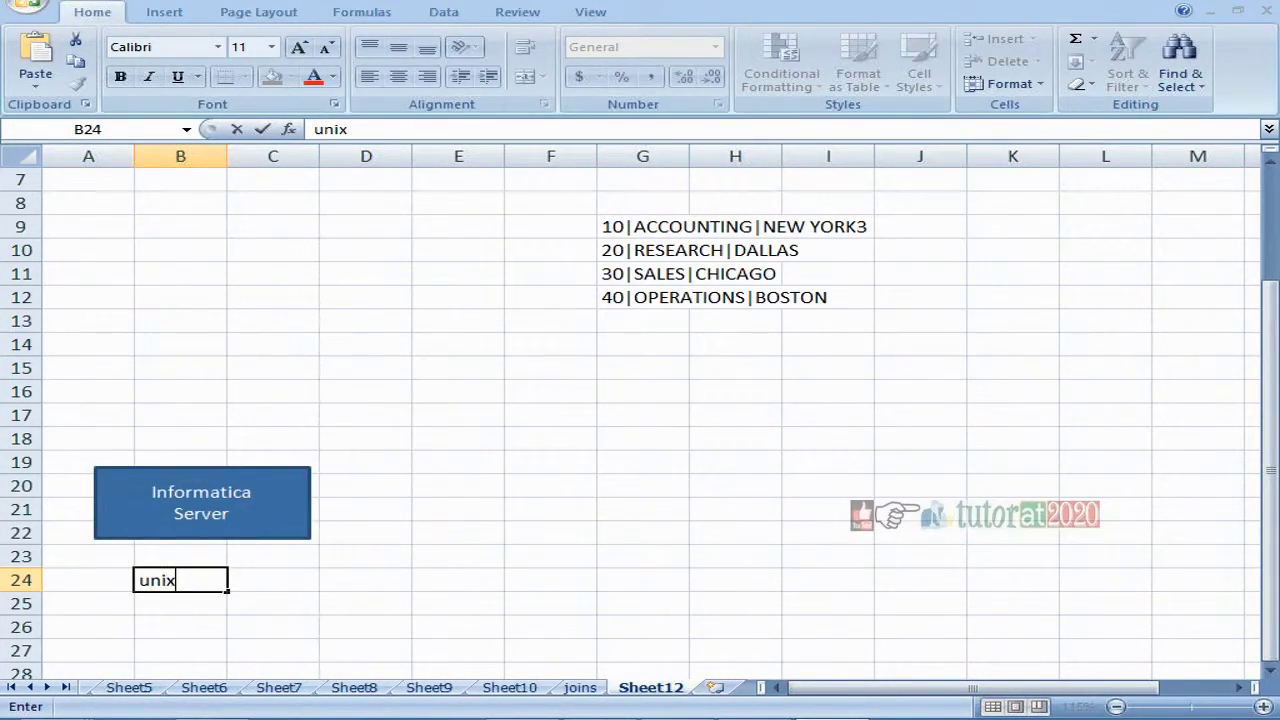
key("Return")
- Draw a thin second rectangle about 1.72" wide and 0.14" high in row 23, spanning columns G to J
left_click(180, 474)
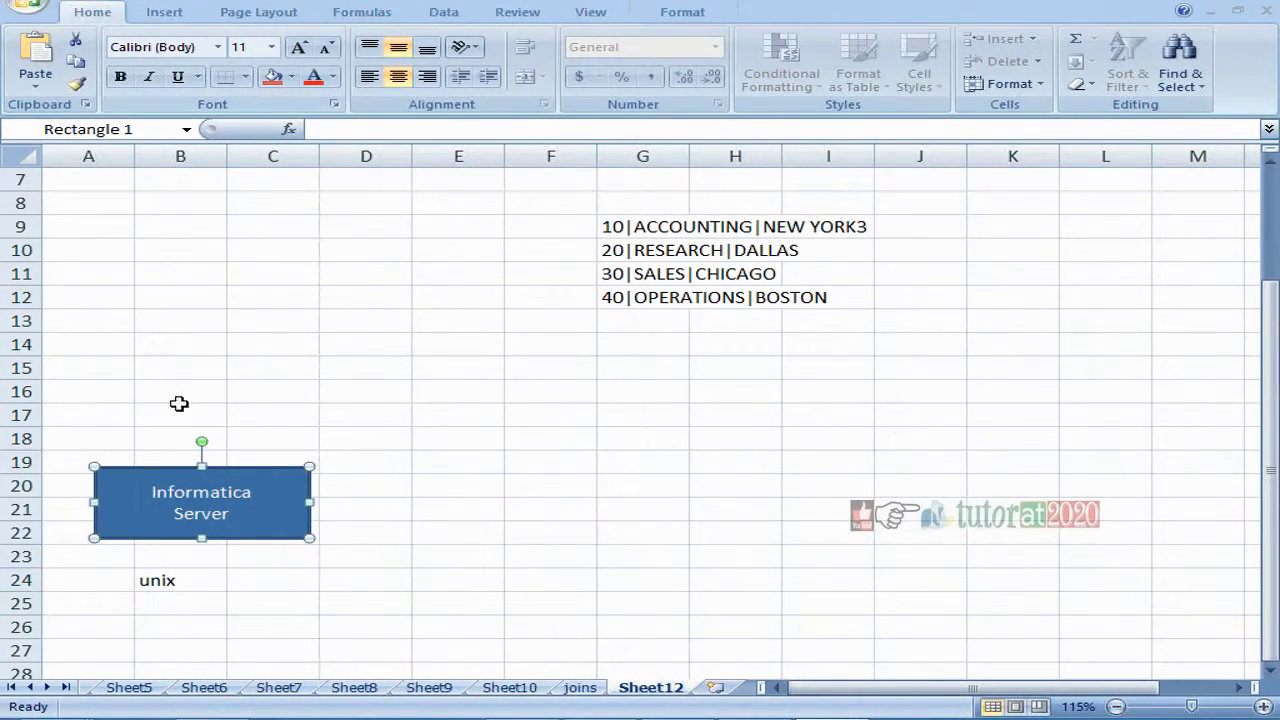
left_click(165, 12)
left_click(365, 390)
left_click(198, 474)
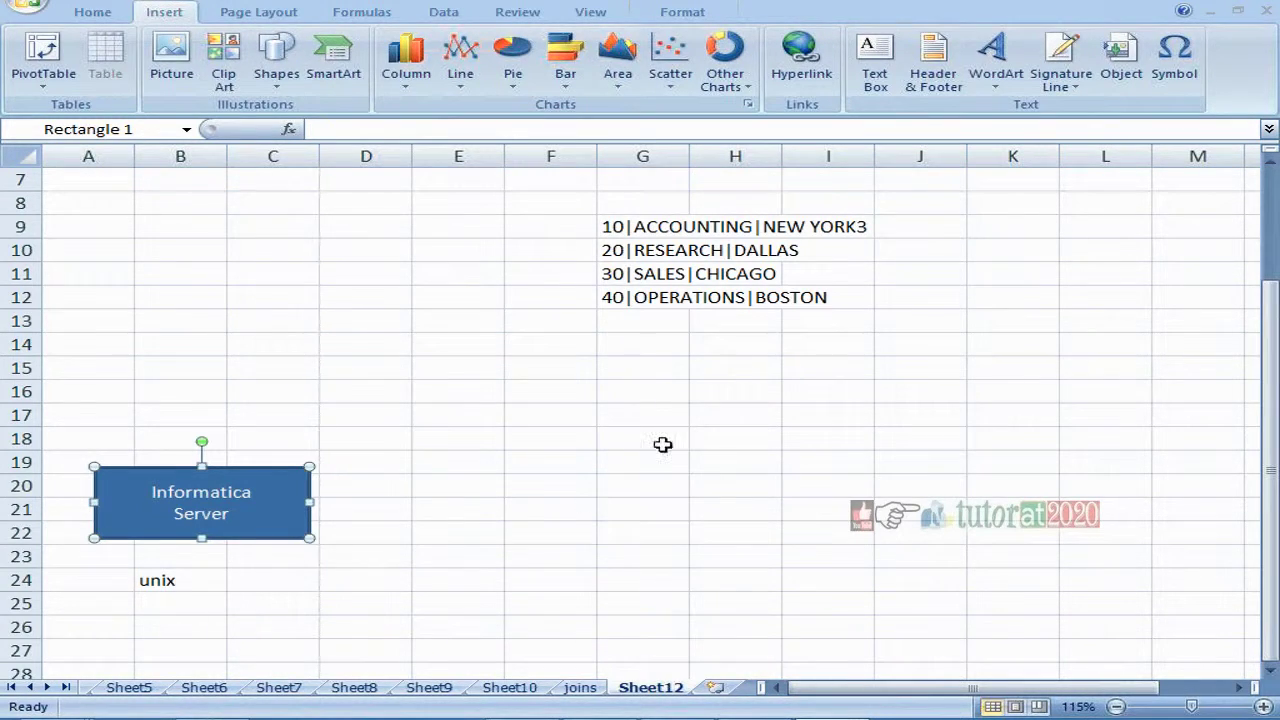
left_click(92, 11)
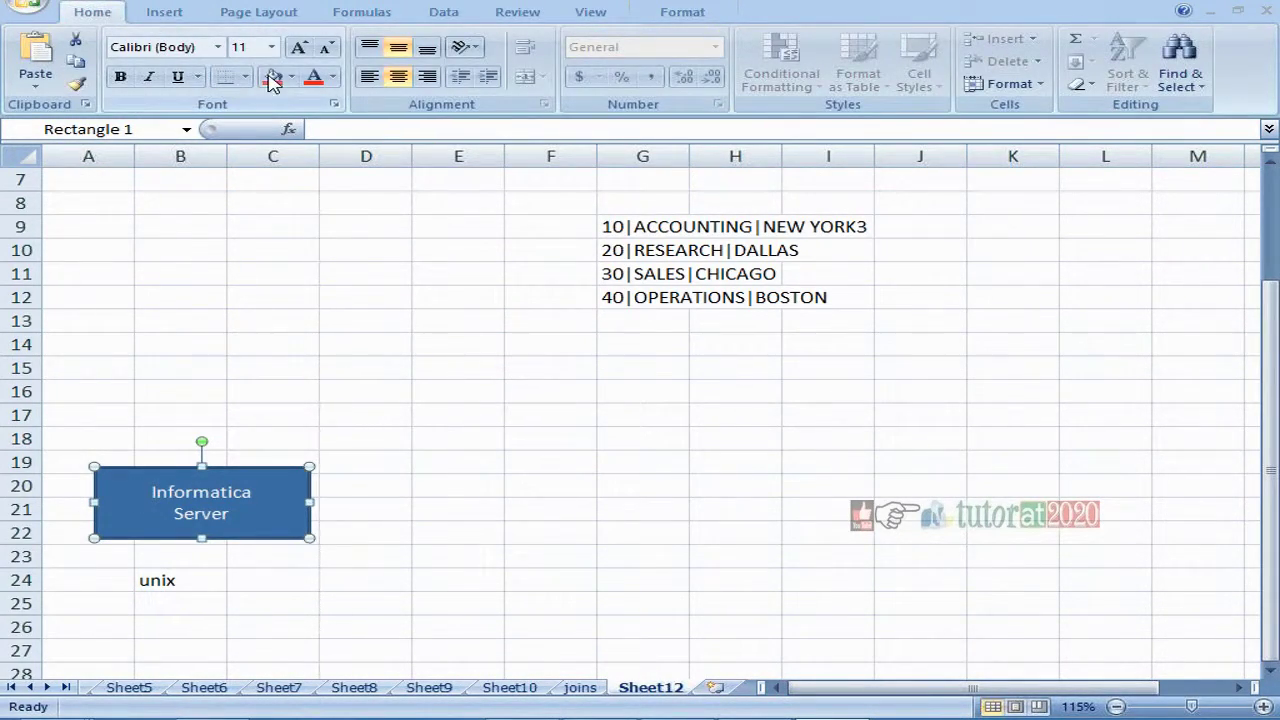
left_click(172, 12)
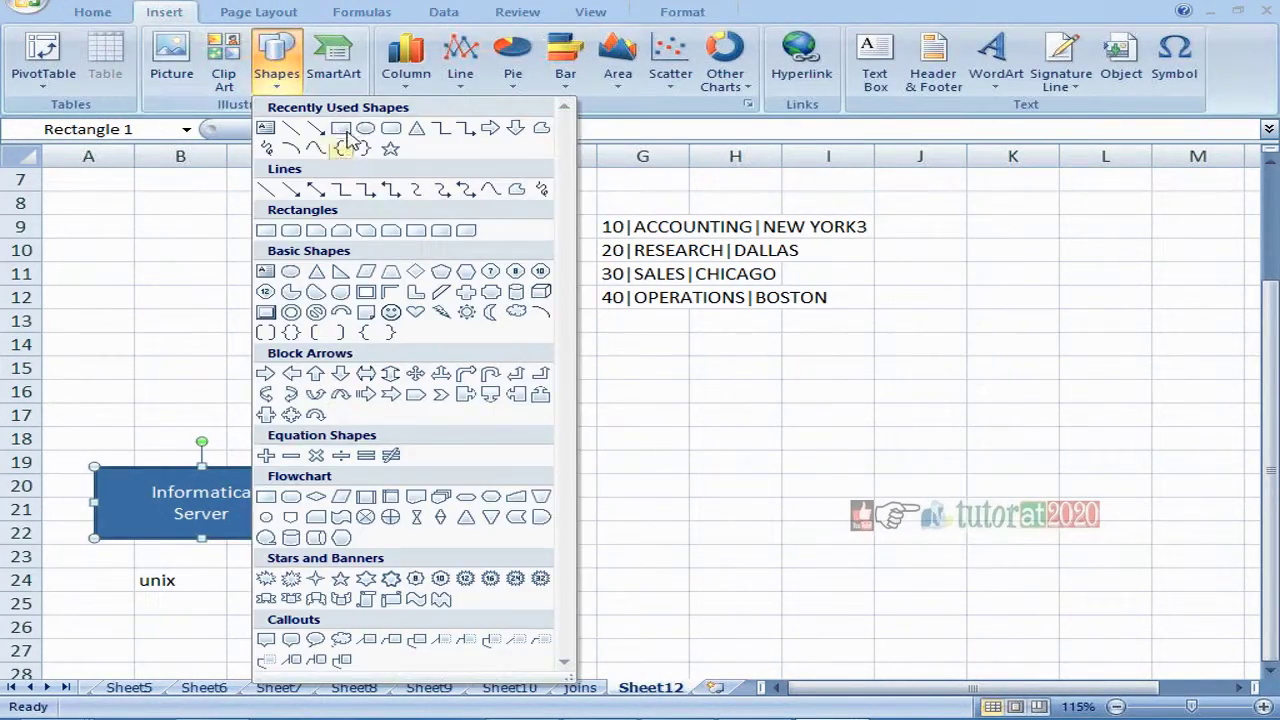
left_click(334, 128)
left_click_drag(584, 521, 830, 535)
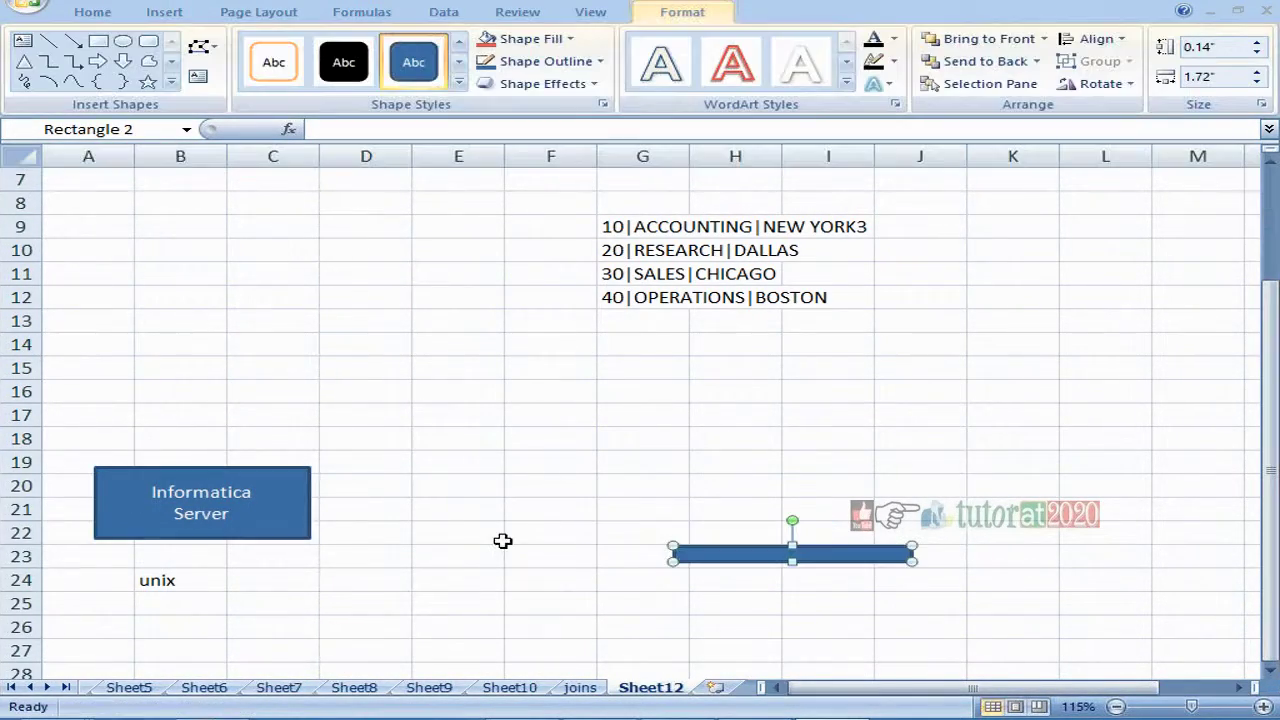
- Draw an arrow from the Informatica Server box to the thin rectangle in row 23
left_click(180, 486)
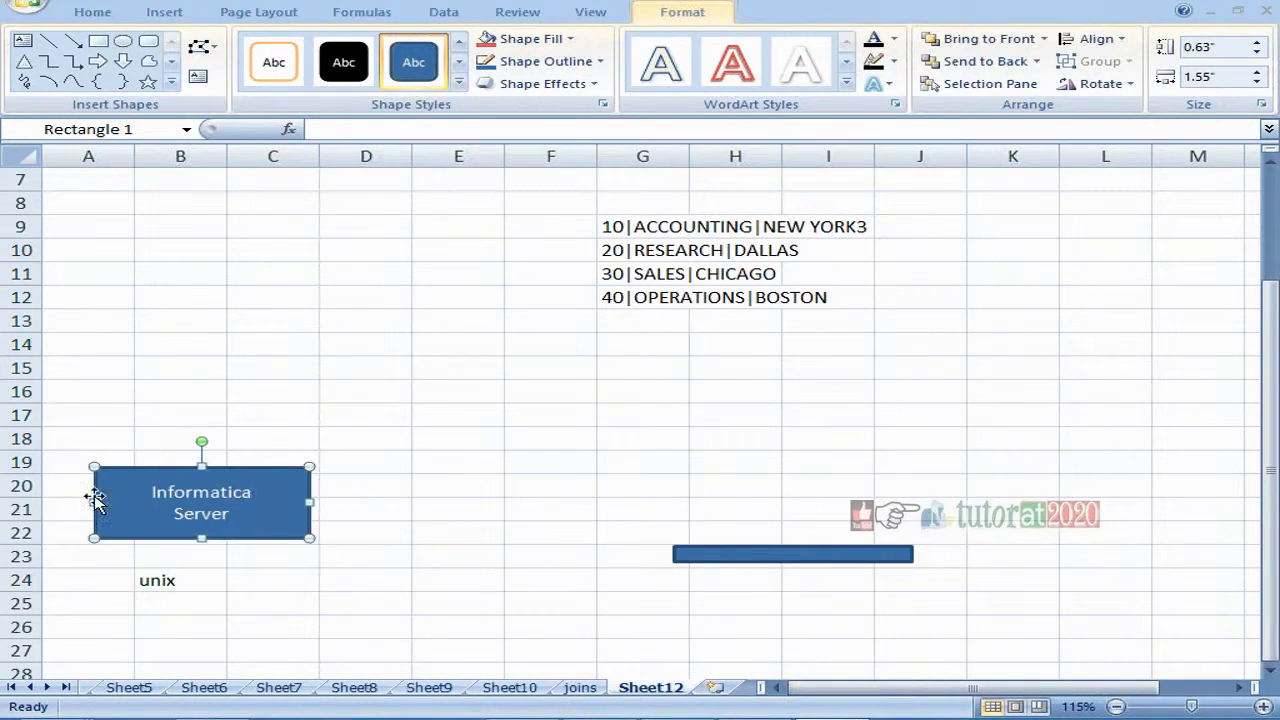
left_click_drag(680, 555, 680, 555)
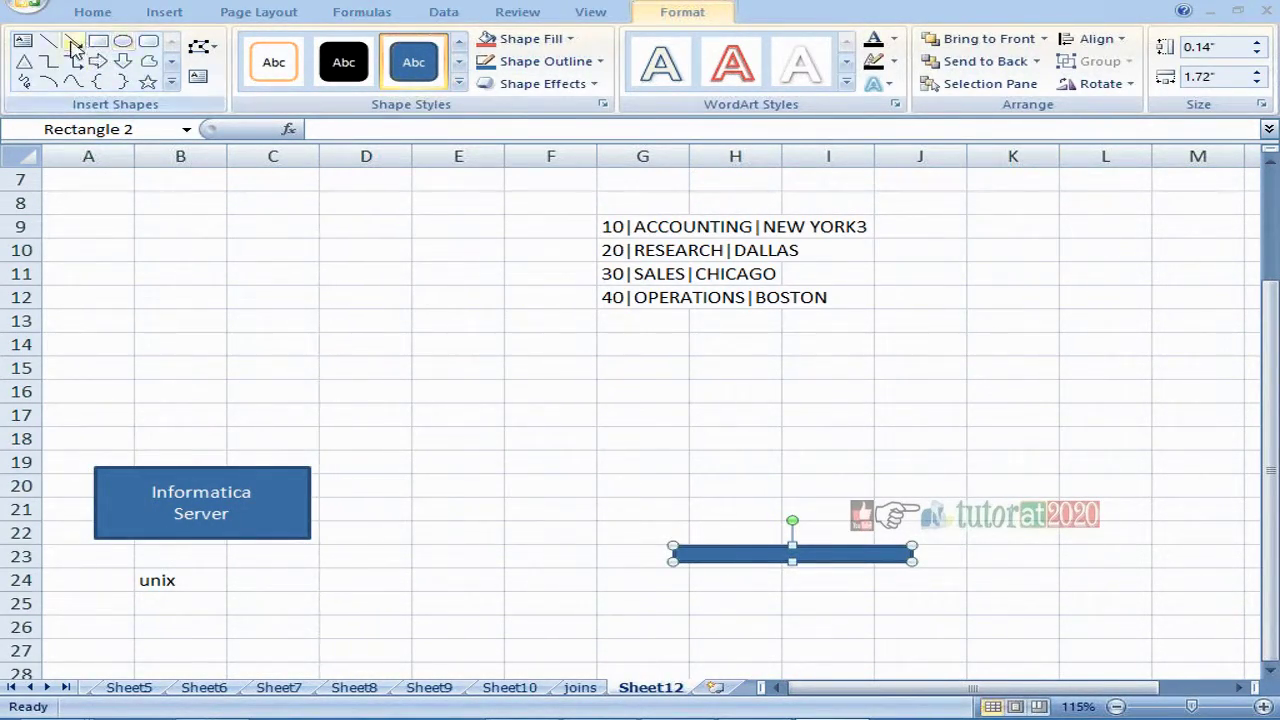
left_click(72, 41)
mouse_move(320, 507)
left_mouse_down()
mouse_move(614, 549)
mouse_move(691, 591)
left_mouse_up()
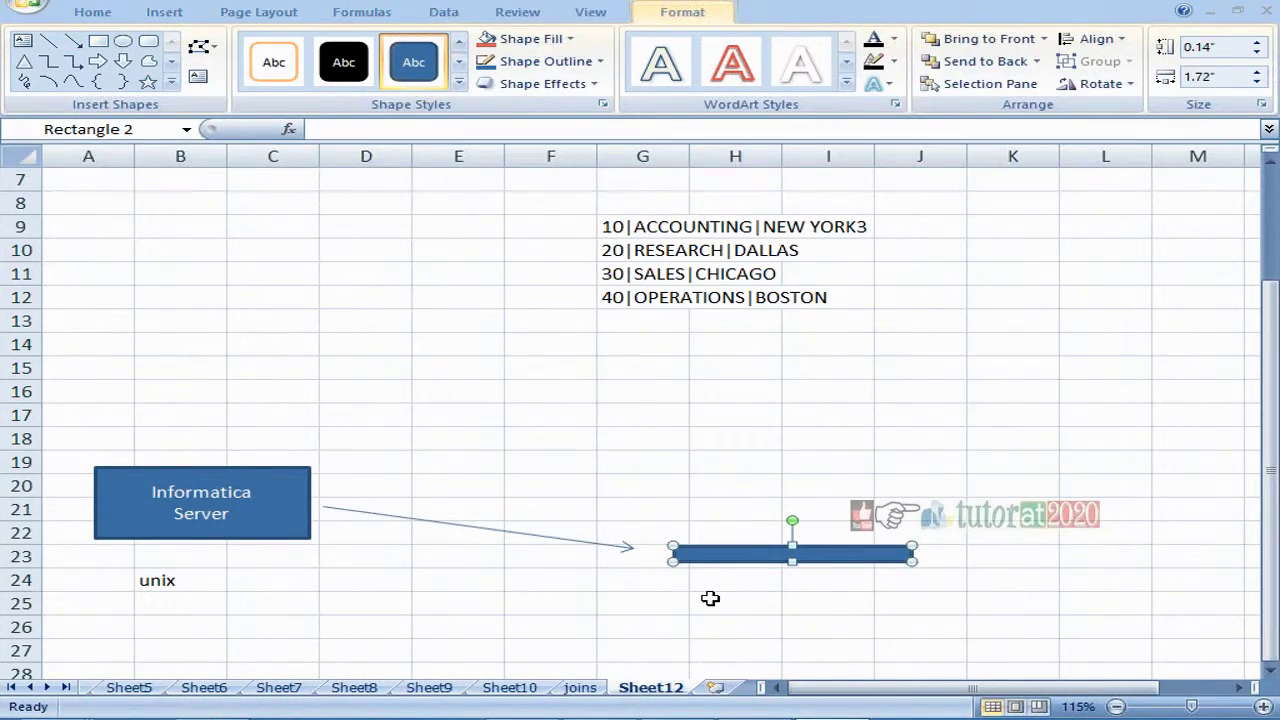
- Enter "Client" in H25 and "designer" in H26 beneath the thin rectangle
left_click(708, 600)
type("C")
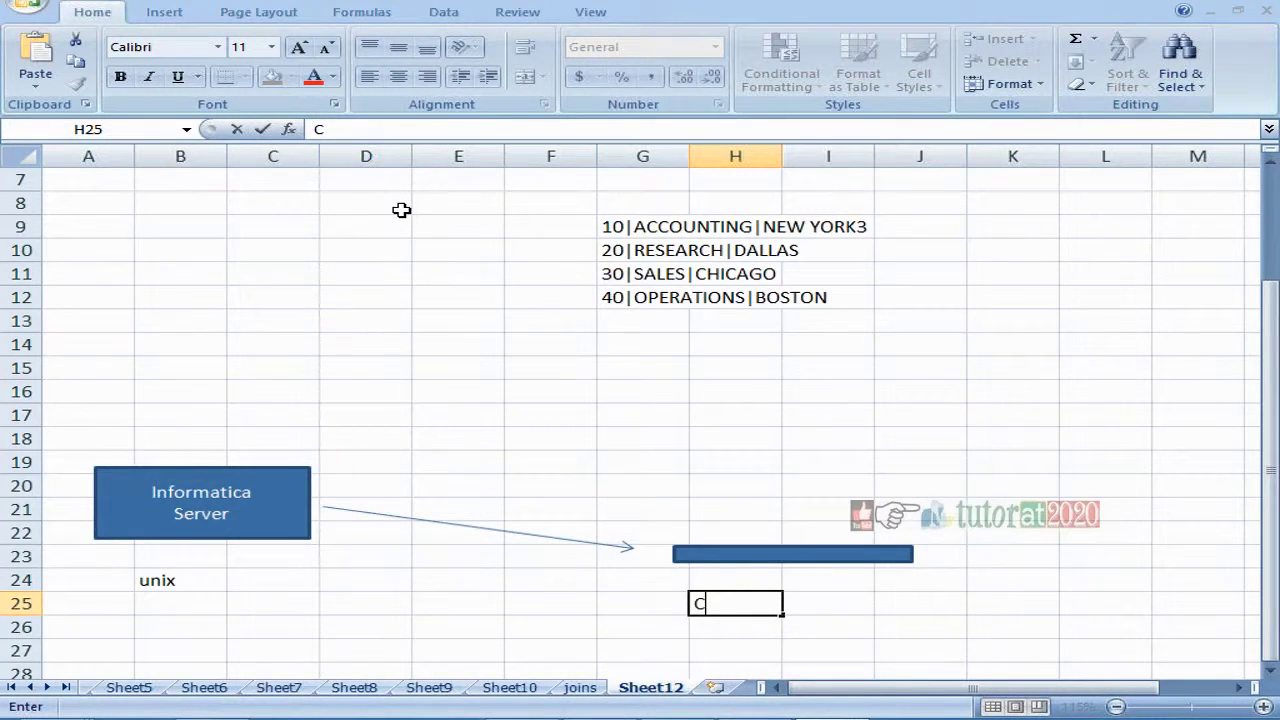
type("lieb")
key("BackSpace")
type("nt")
key("Return")
type("designe")
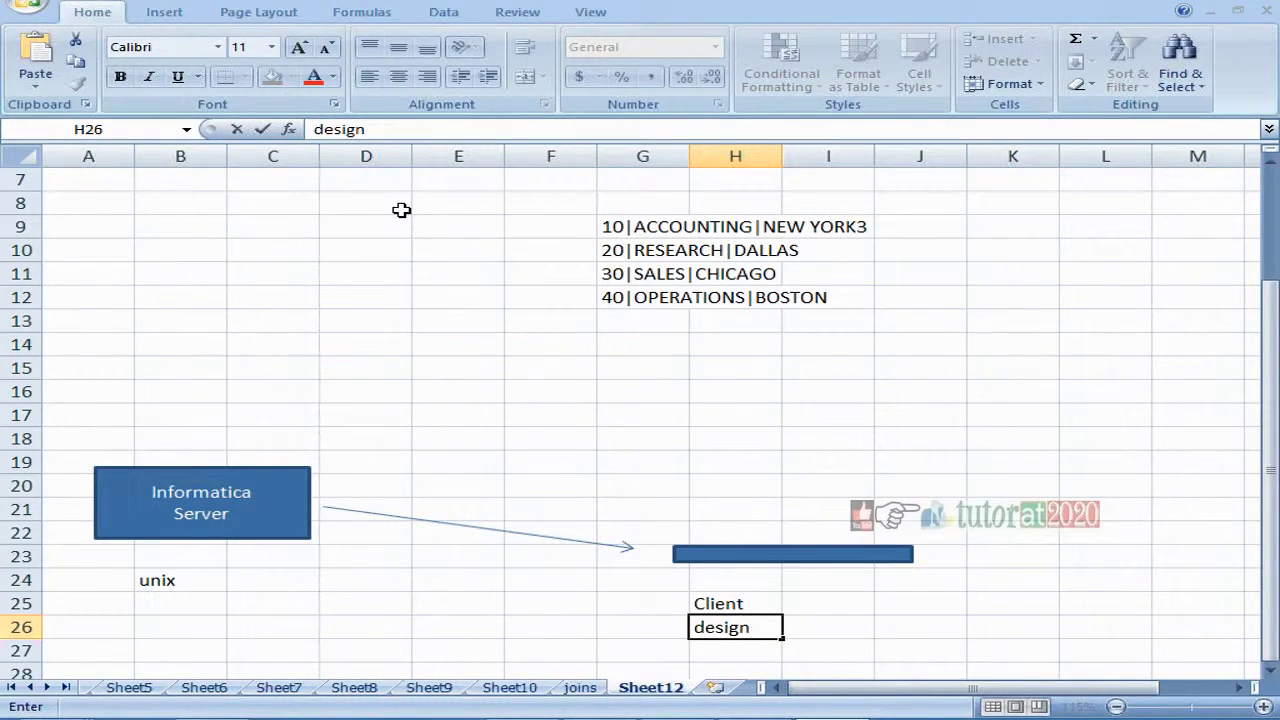
key("ctrl+Return")
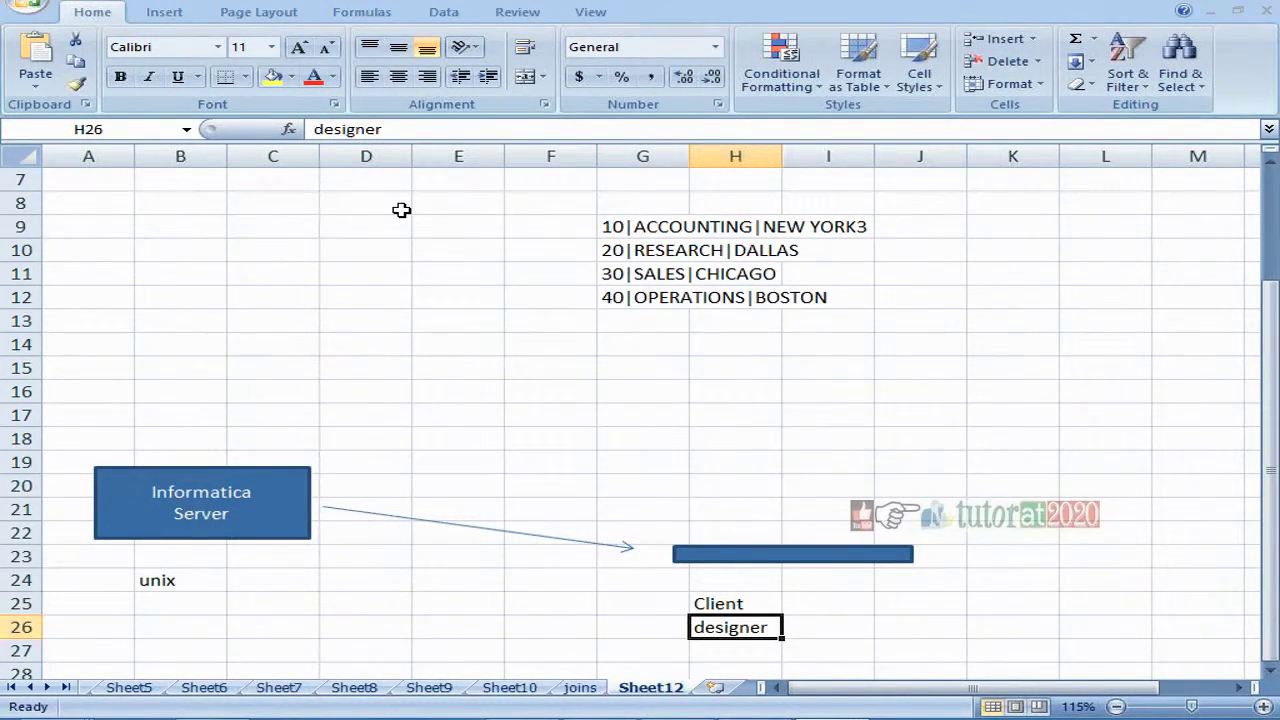
left_click(732, 553)
left_click(727, 630)
left_click(566, 600)
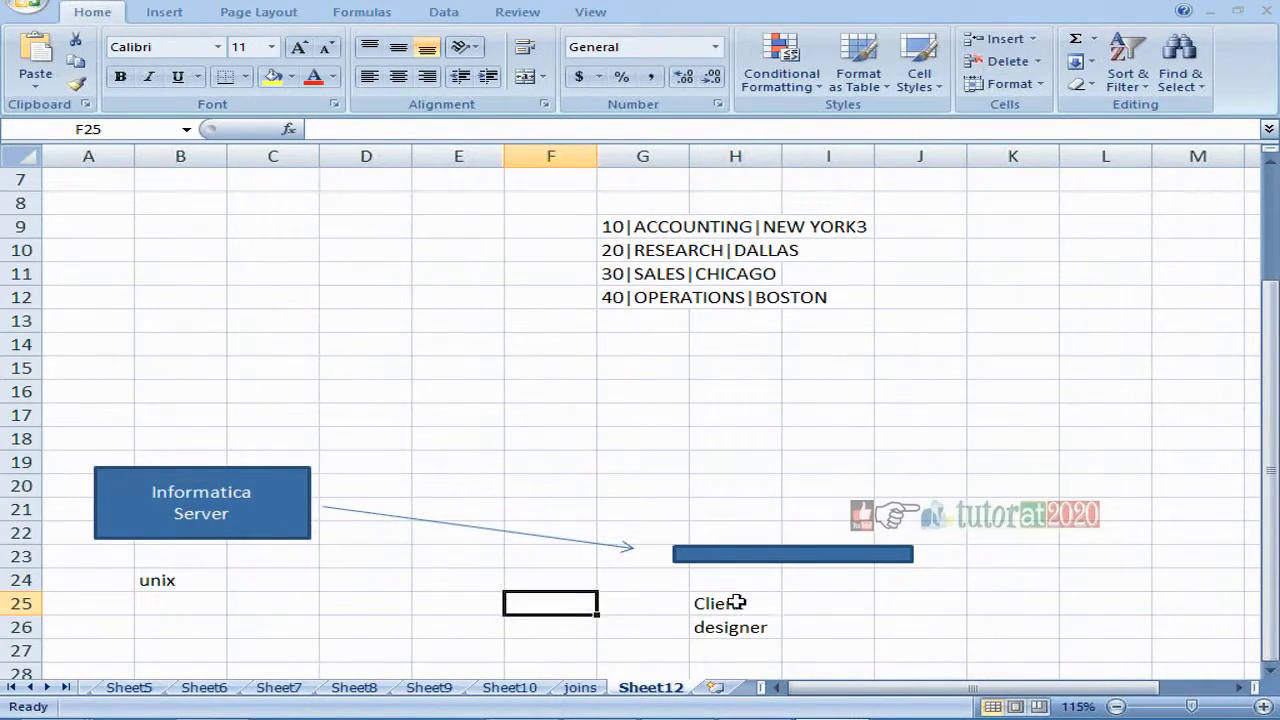
left_click(733, 602)
key("alt+Tab")
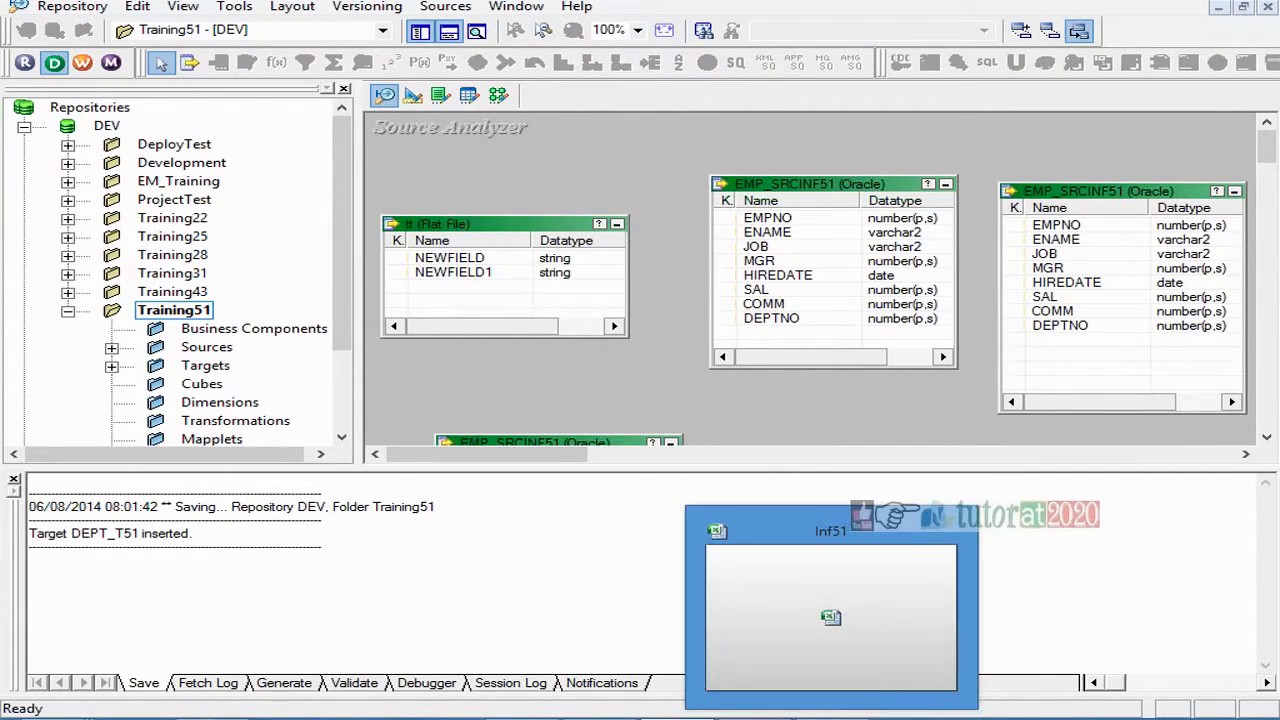
mouse_move(831, 718)
left_click(769, 663)
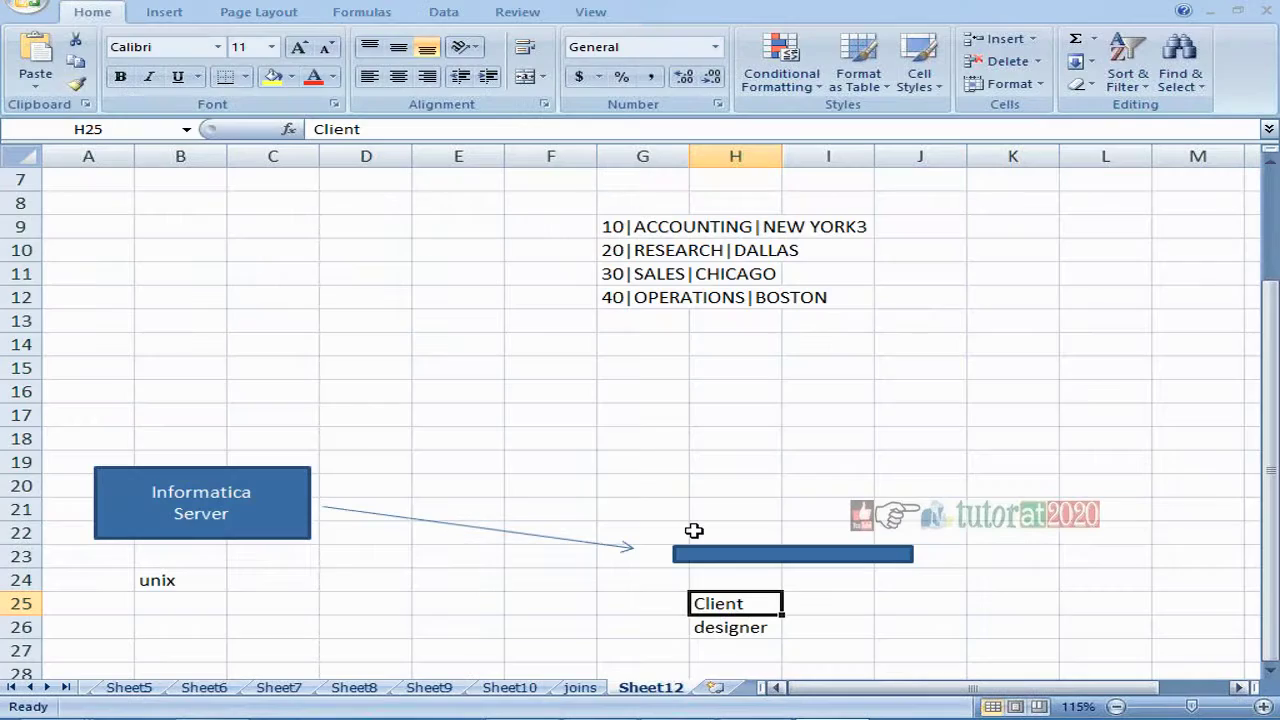
left_click(734, 556)
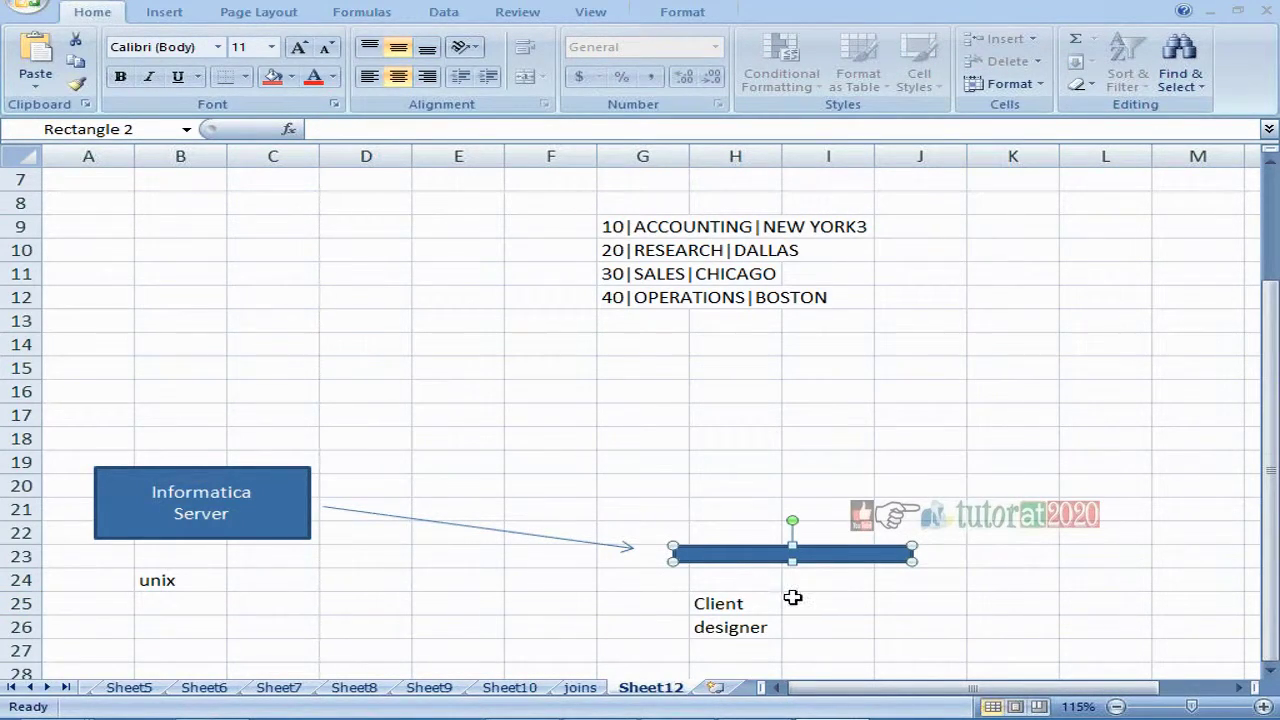
- Switch to Informatica Designer, start importing a source from a flat file, and browse to the SrcFiles folder under infa_shared
left_click(680, 718)
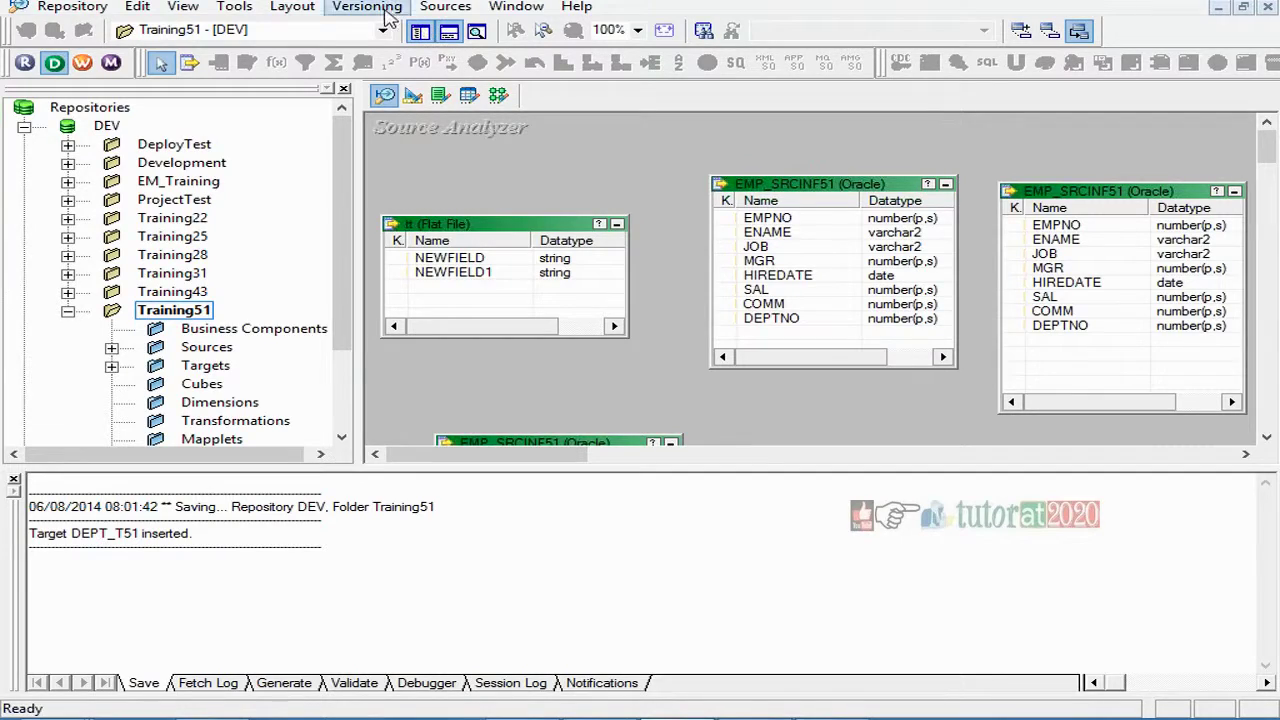
left_click(436, 10)
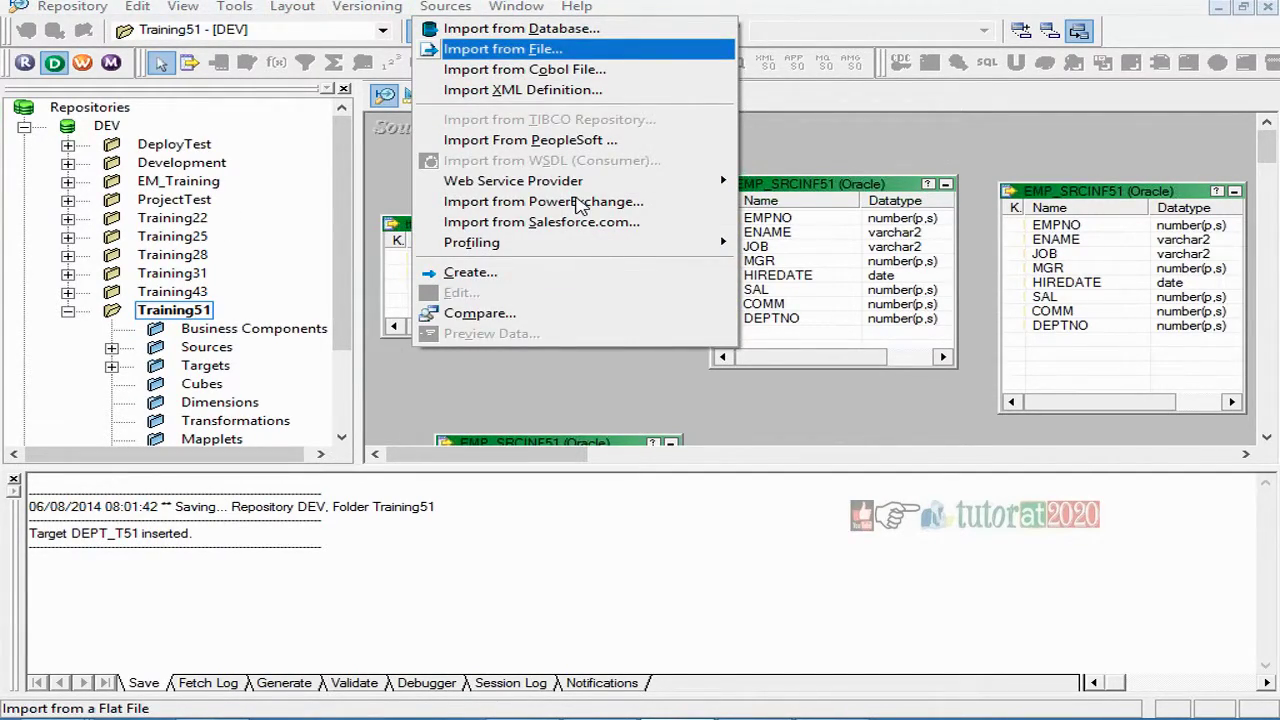
key("Return")
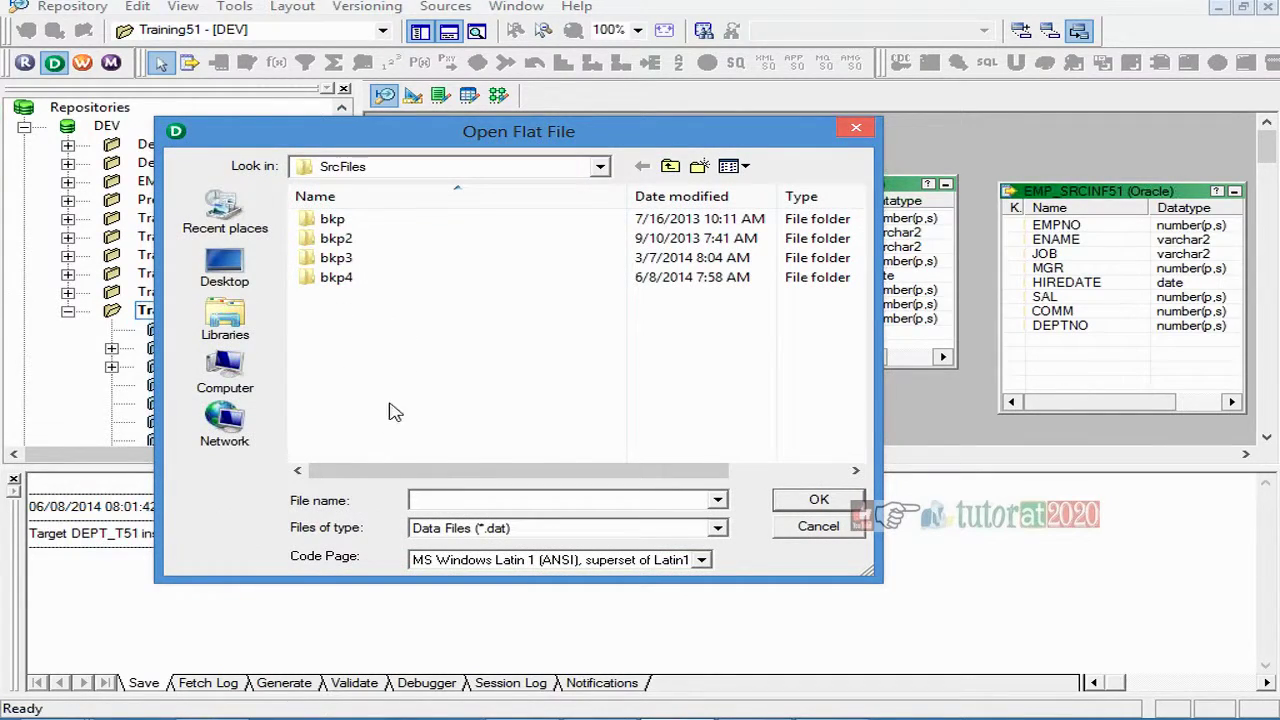
left_click(601, 167)
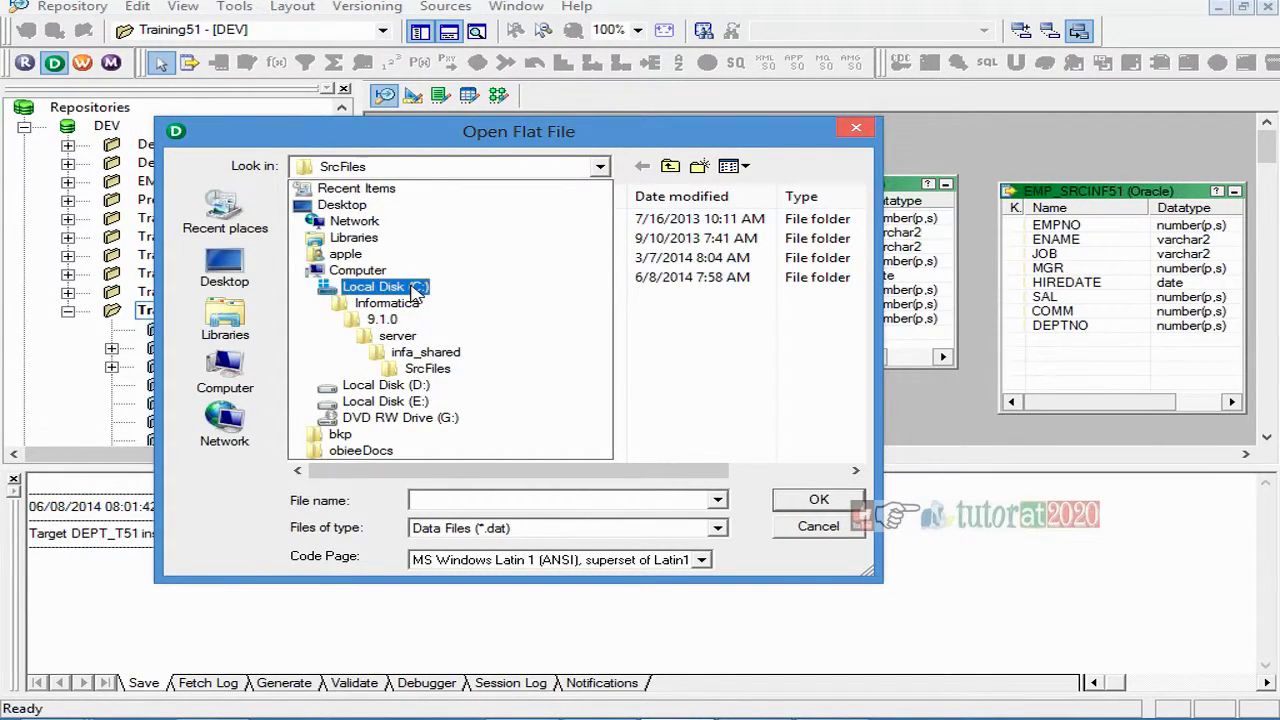
left_click(430, 369)
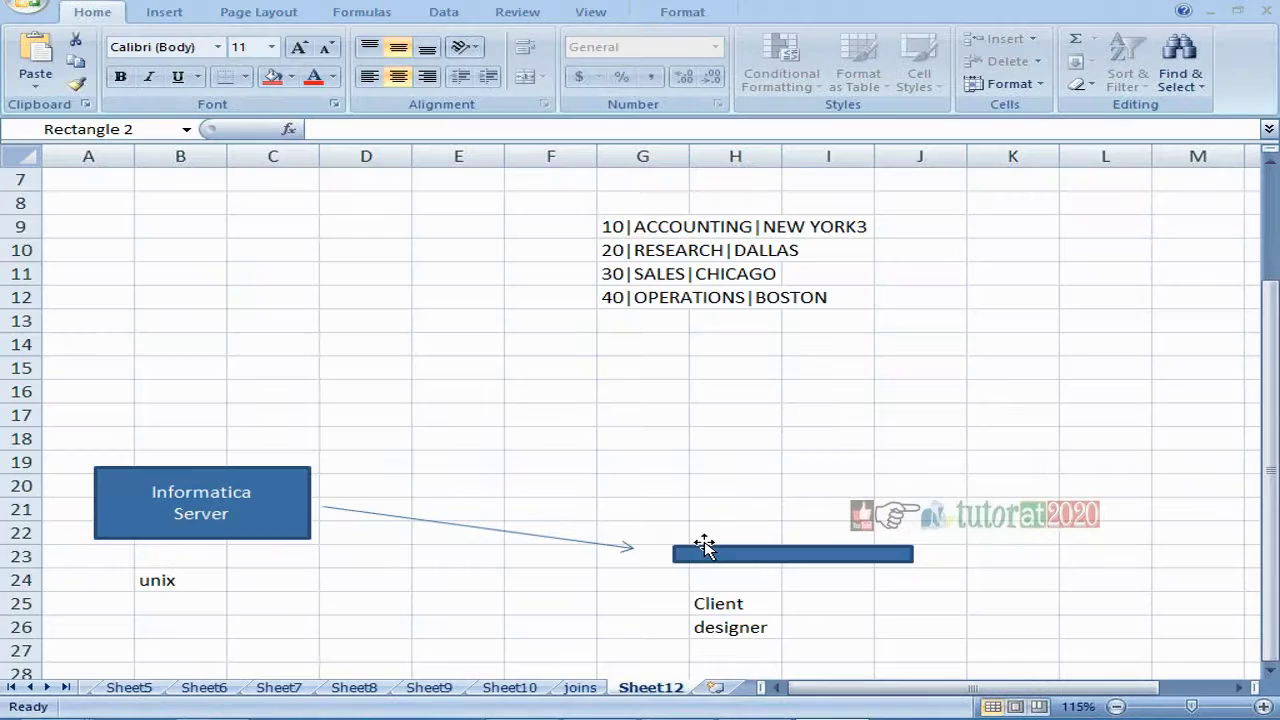
- Switch to Excel and enter "dept.csv" in cell I21 above the thin client rectangle
left_click(703, 548)
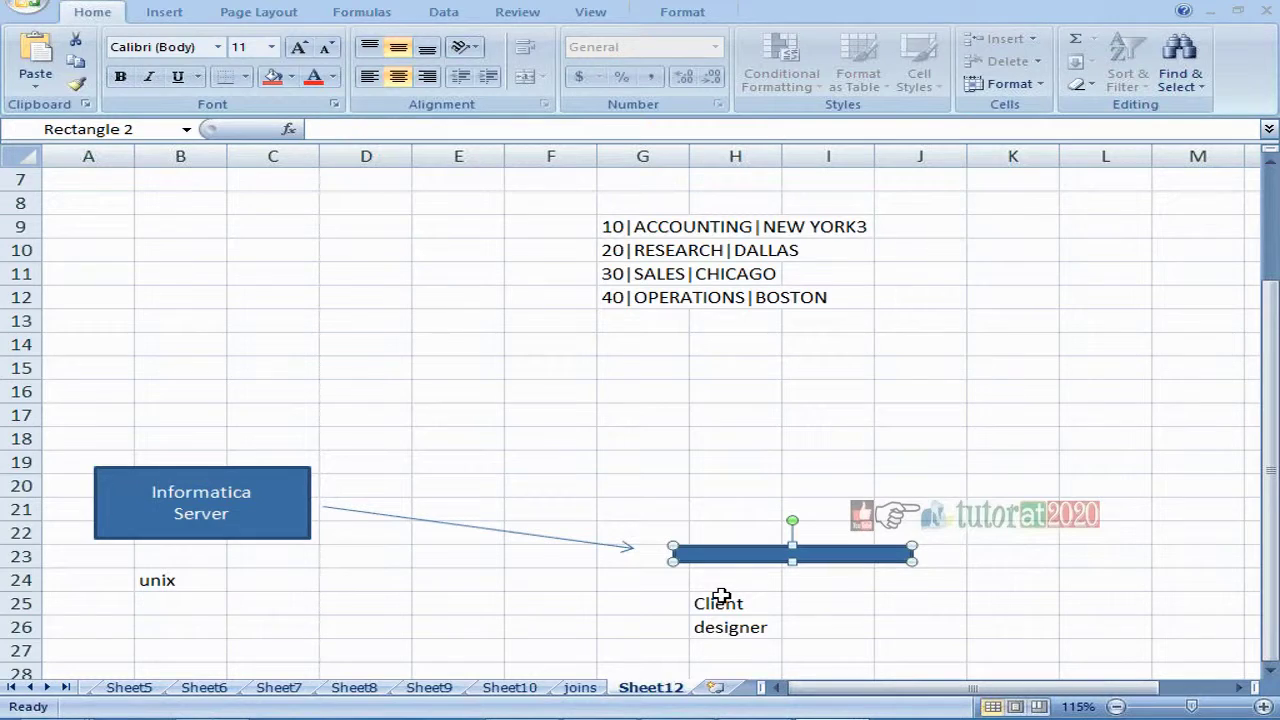
left_click(708, 625)
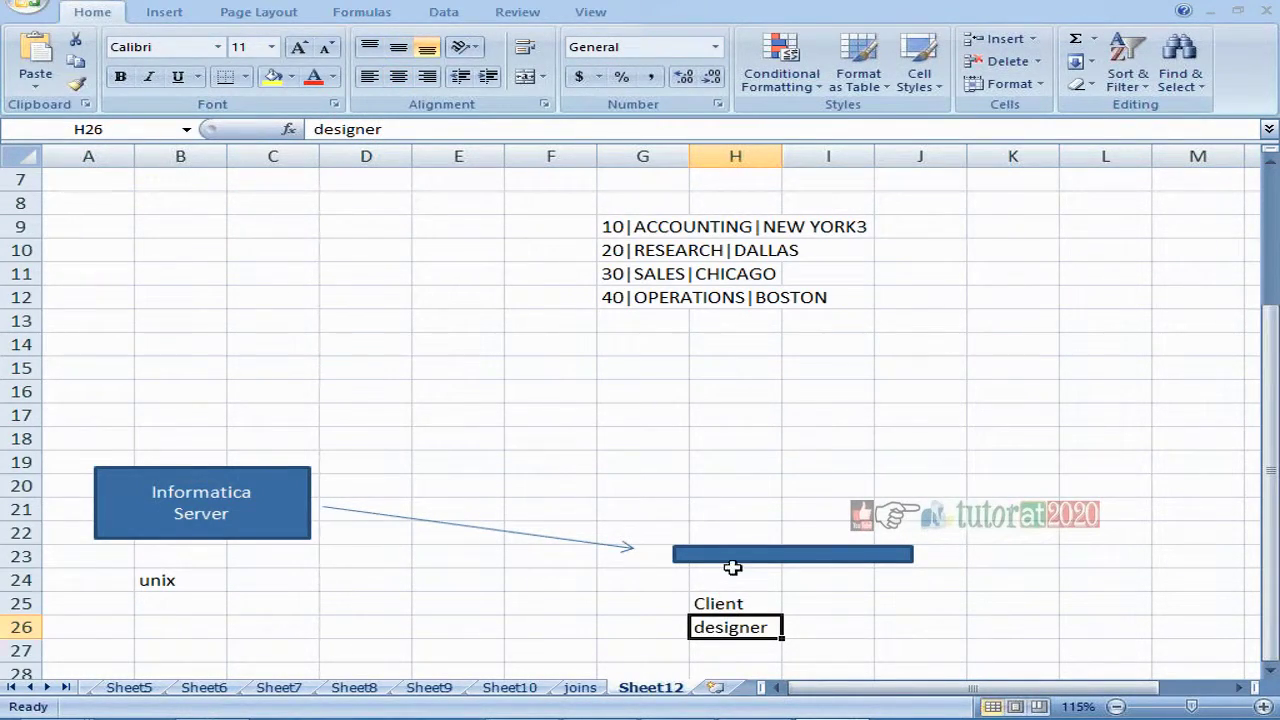
scroll(733, 567, "down", 2)
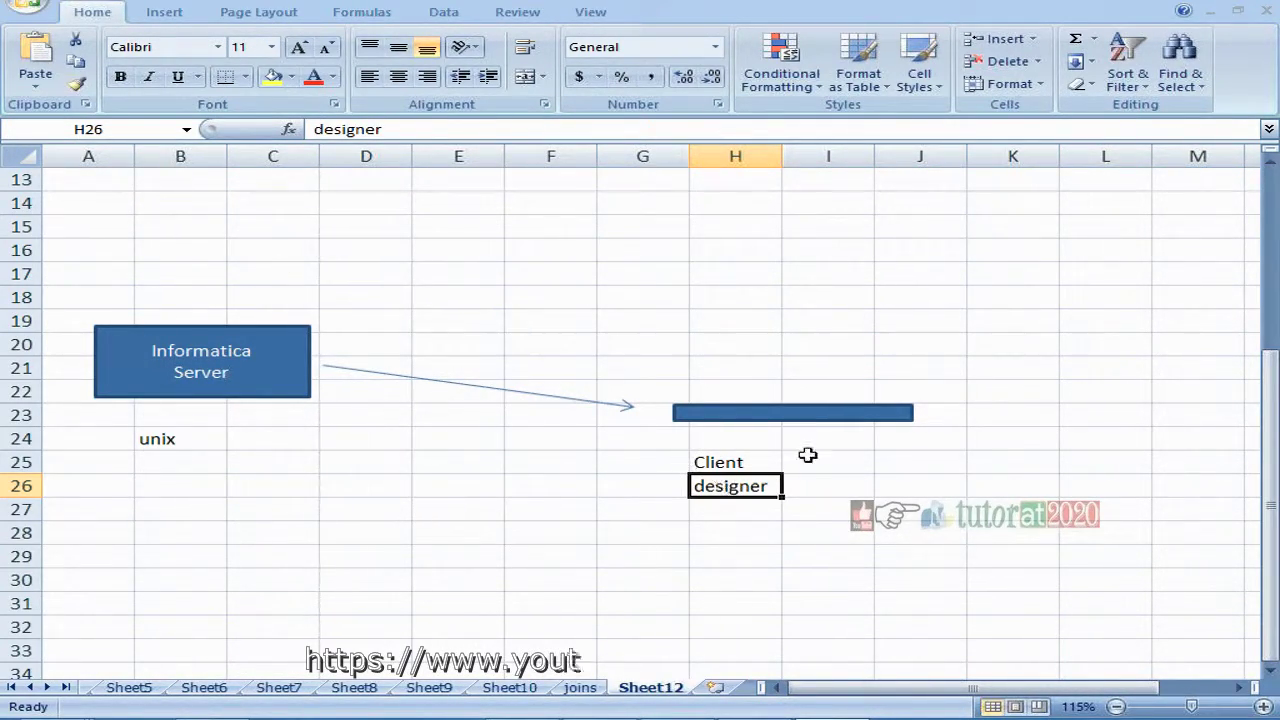
left_click(907, 461)
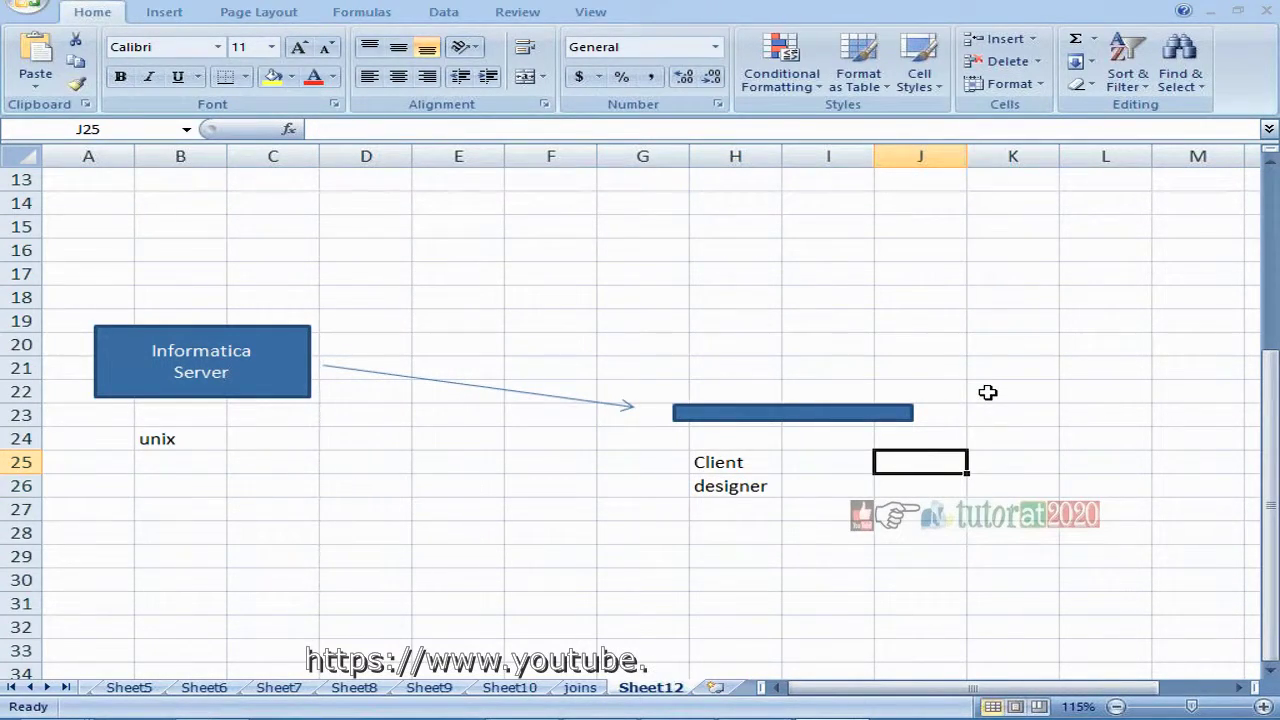
left_click(833, 365)
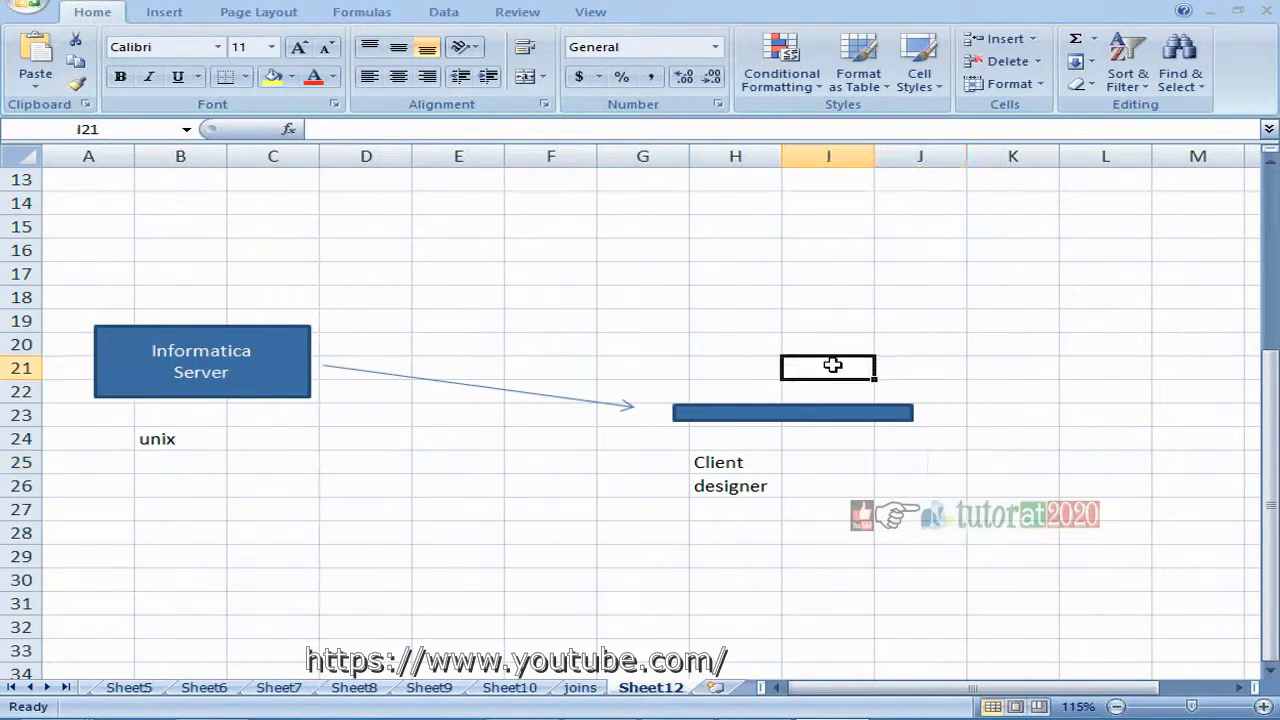
type("dept.csv")
key("Return")
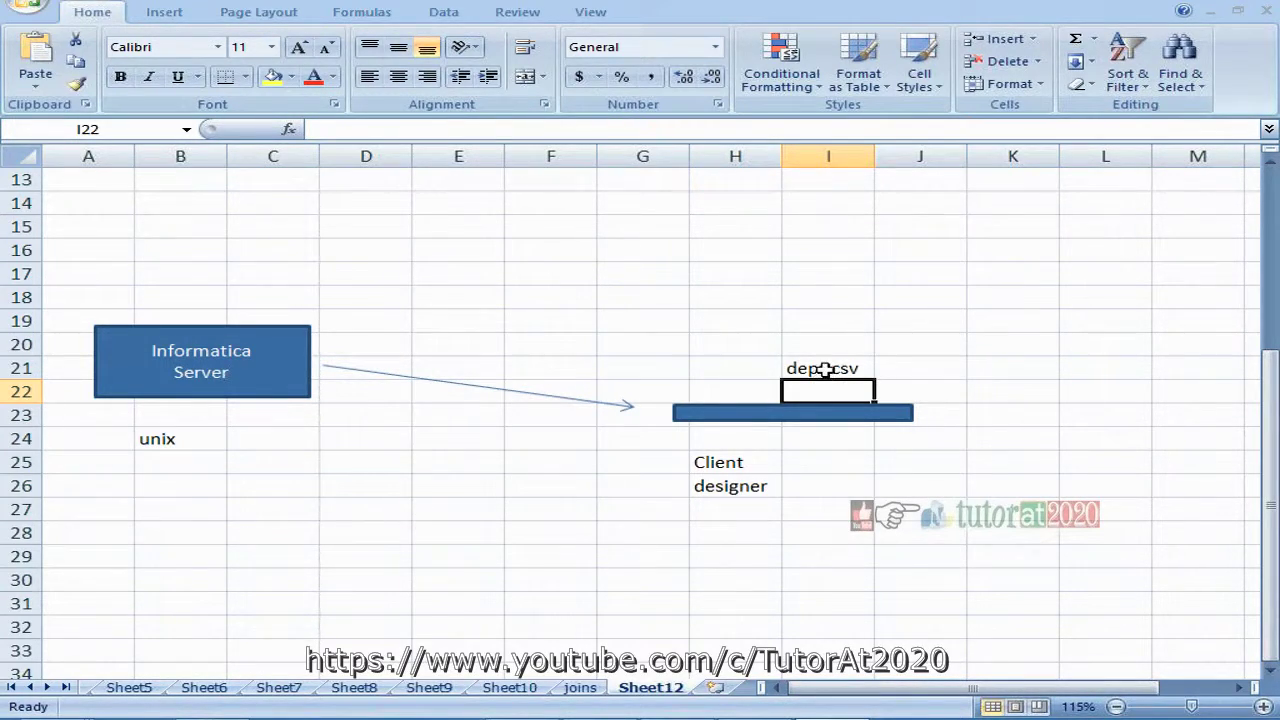
left_click(821, 370)
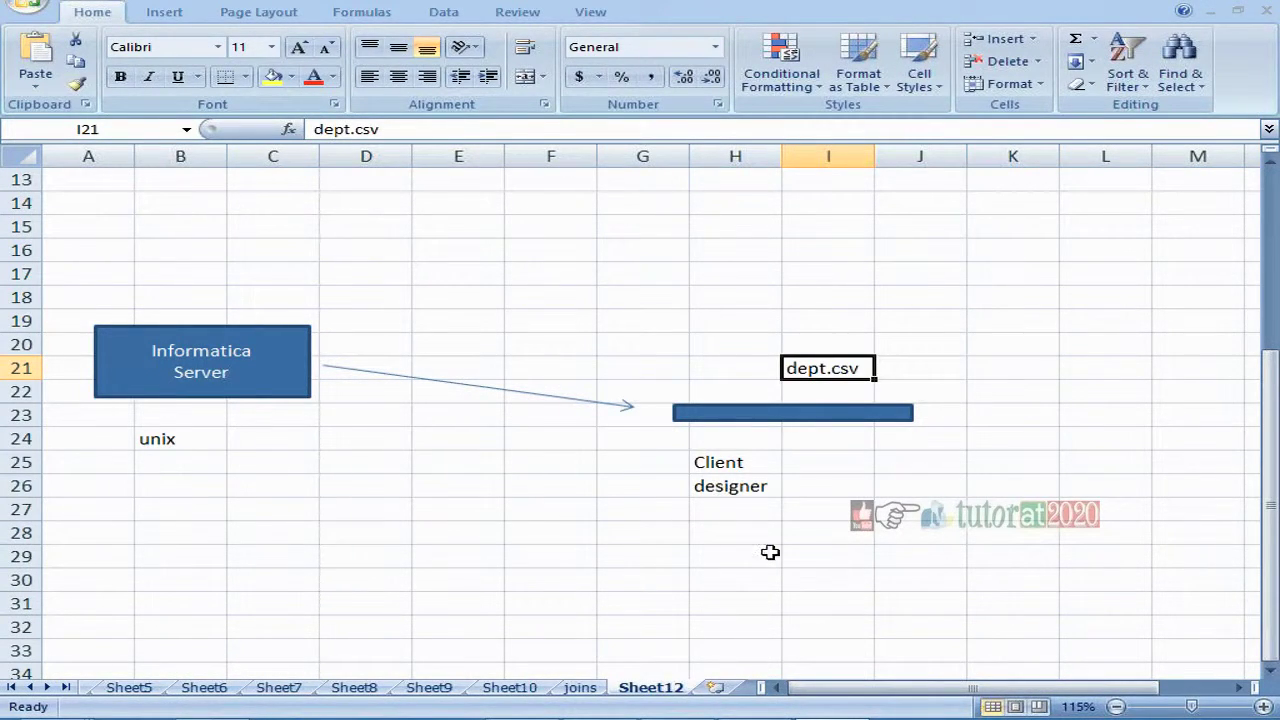
left_click(703, 414)
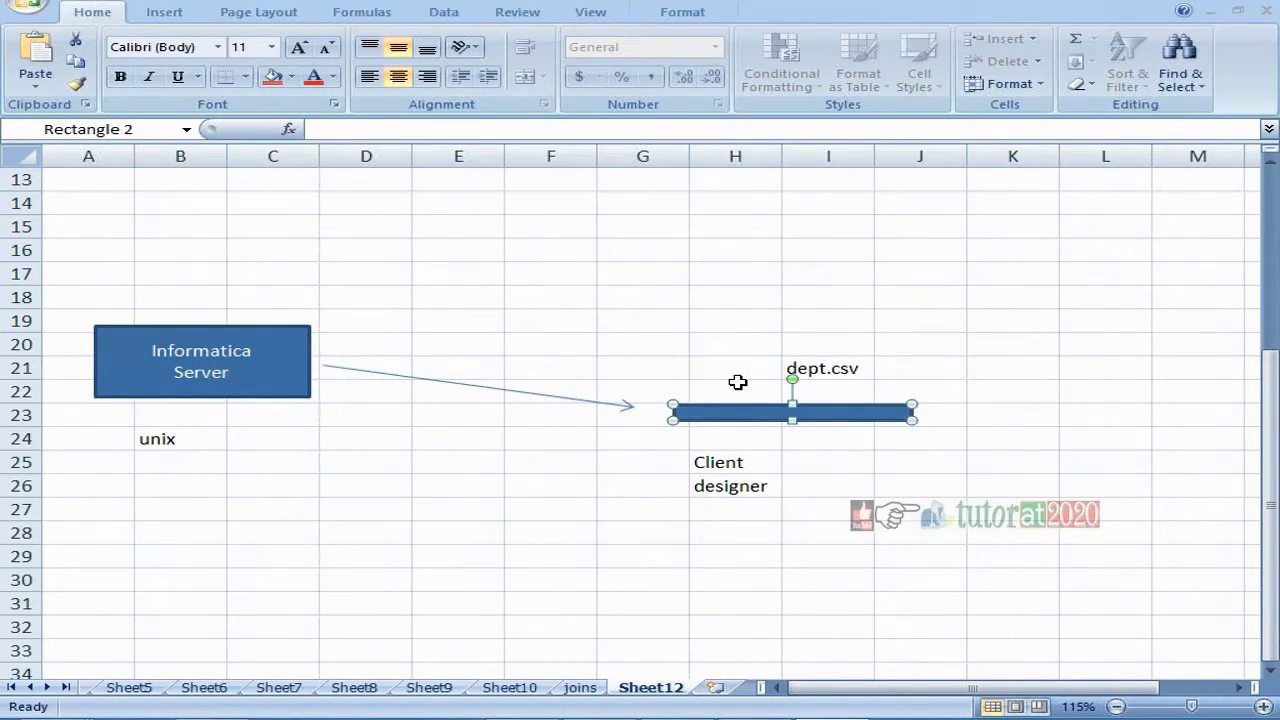
left_click(835, 370)
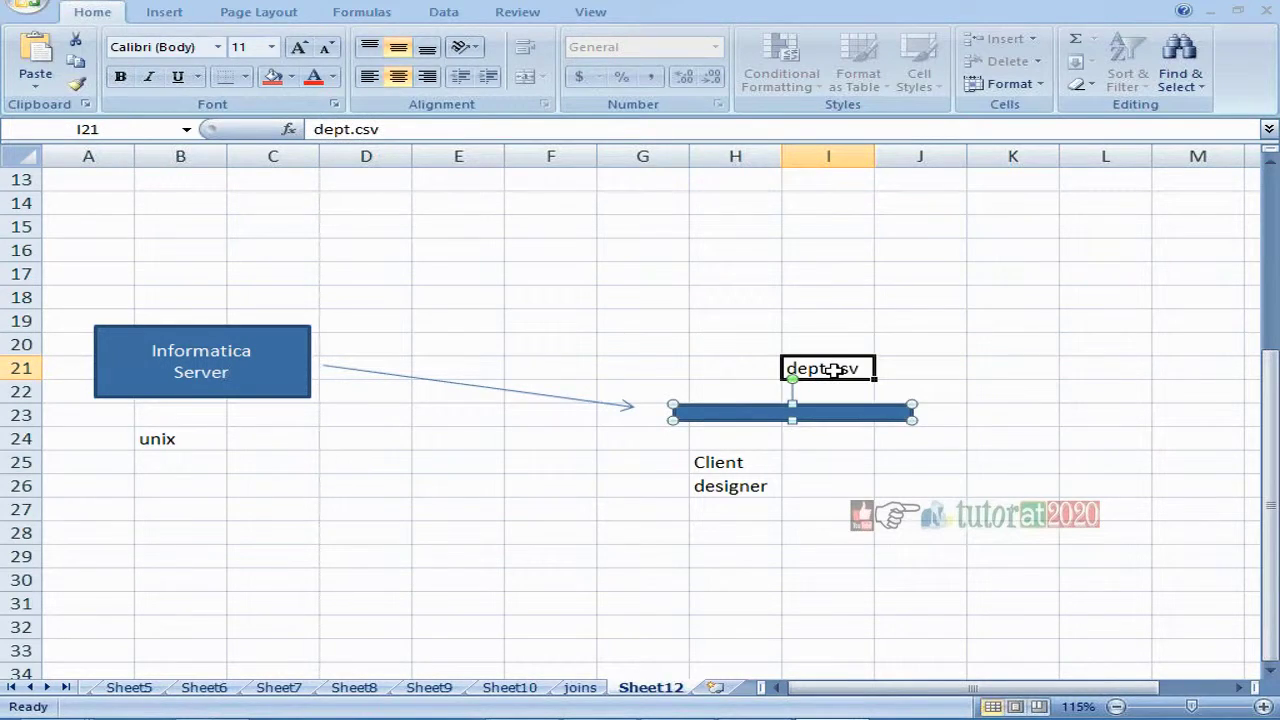
left_click(726, 414)
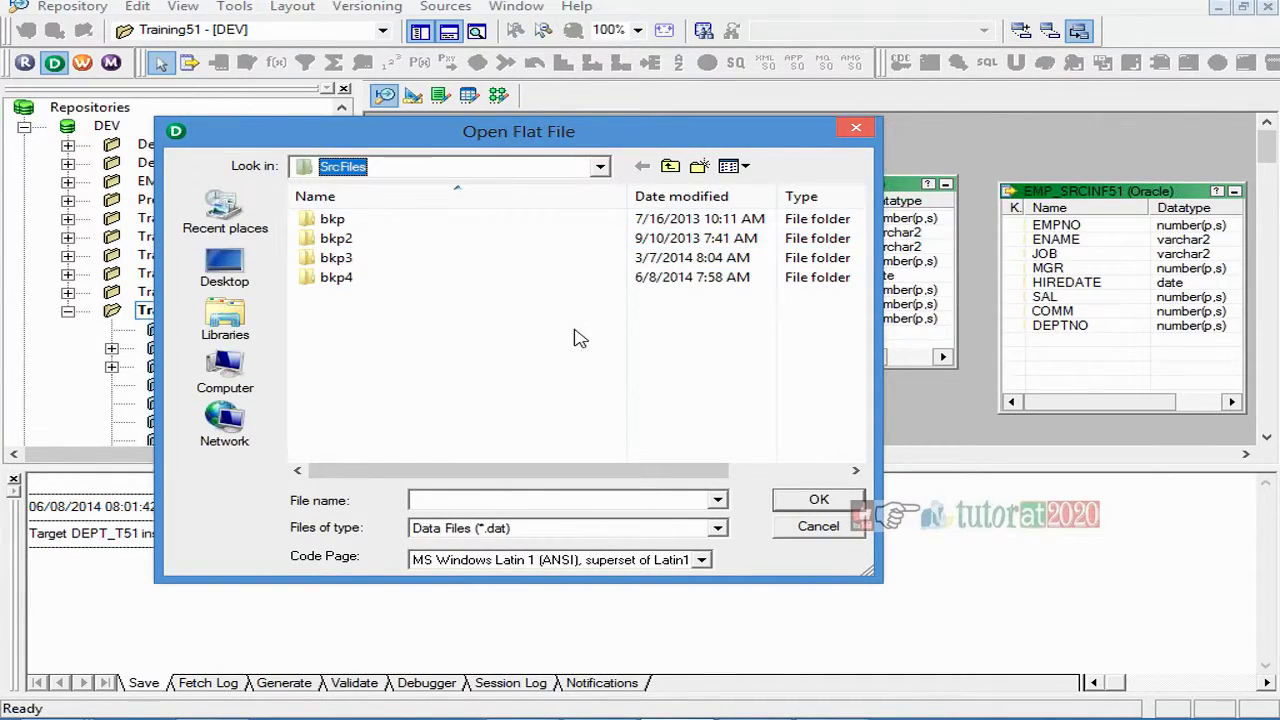
- Back in Informatica Designer, list all file types in SrcFiles and open the dept file for import
left_click(722, 528)
left_click(455, 556)
left_click(336, 297)
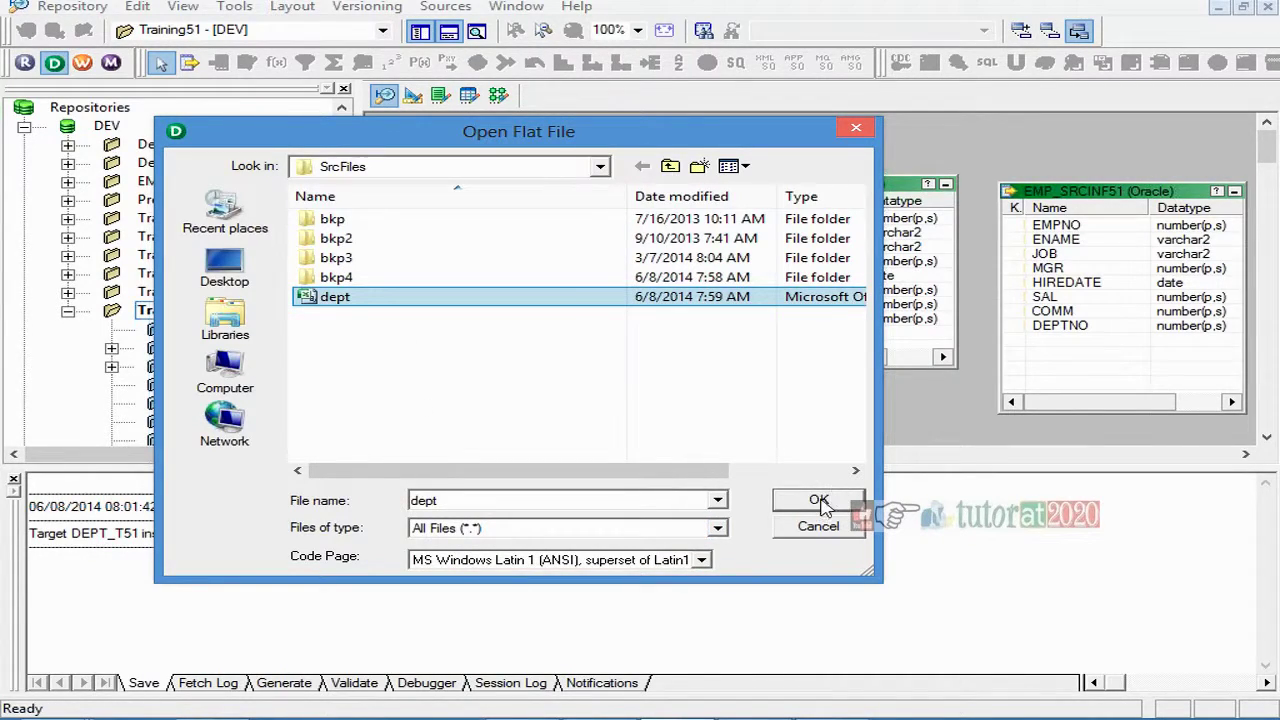
left_click(818, 499)
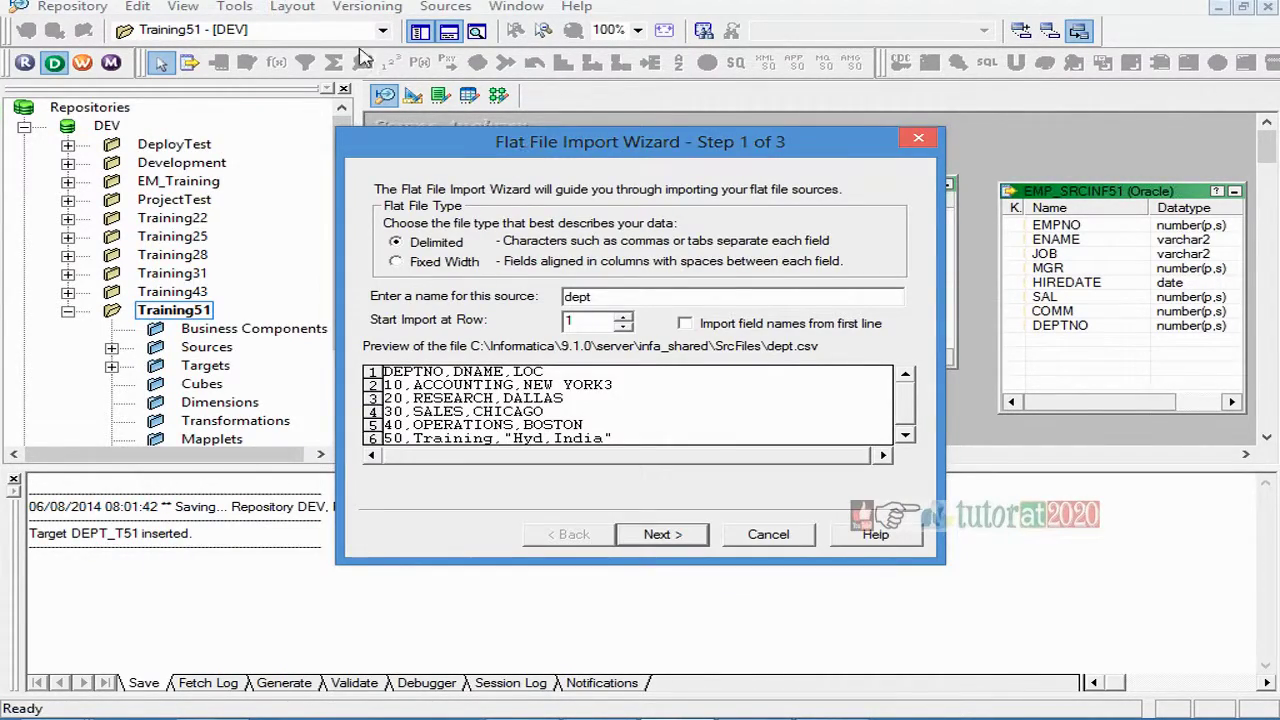
- Reposition the Flat File Import Wizard and set the dept source's import to start at row 2
left_click_drag(515, 145, 389, 98)
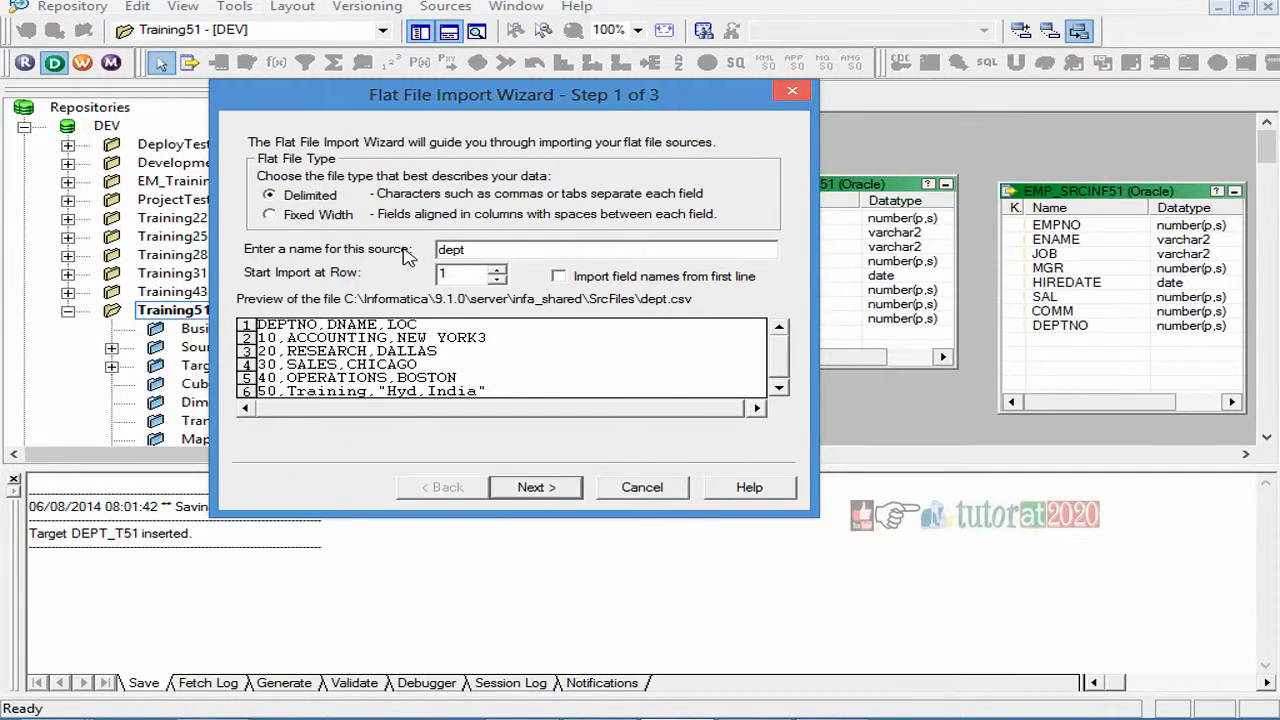
left_click_drag(468, 250, 294, 259)
left_click(497, 270)
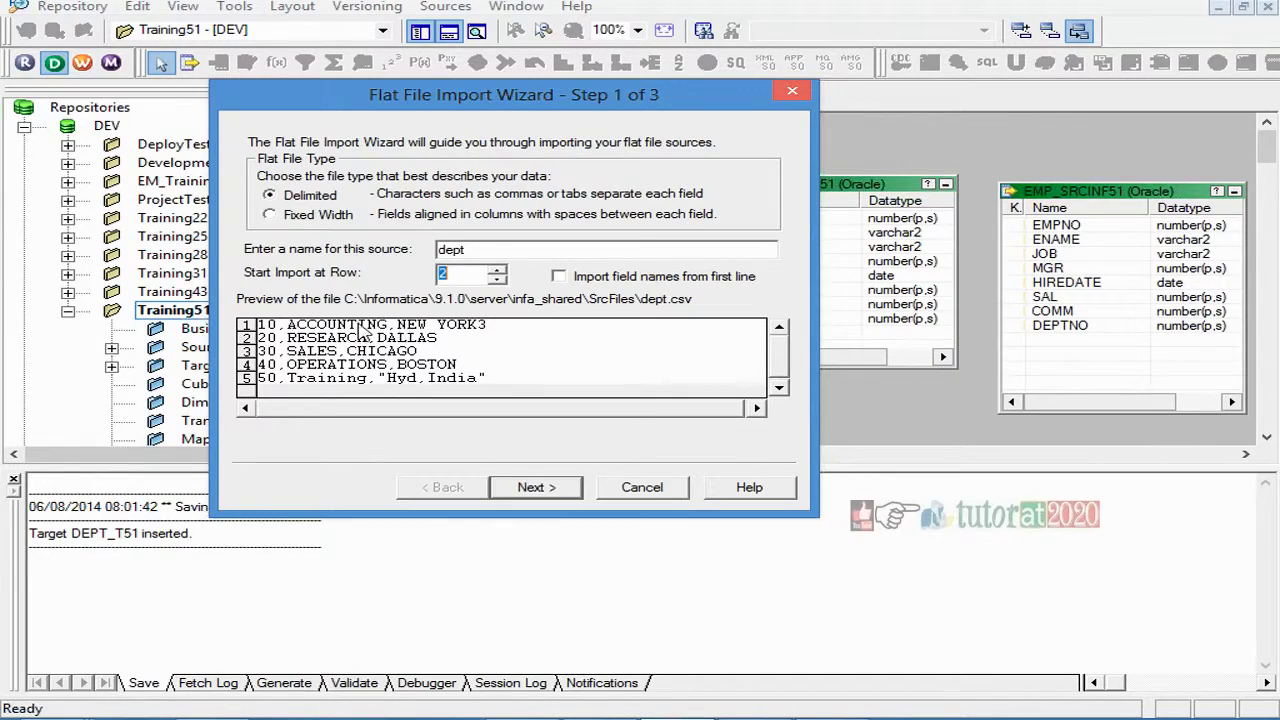
- Import the dept source's field names from the first line and proceed to the delimiter settings
left_click(497, 279)
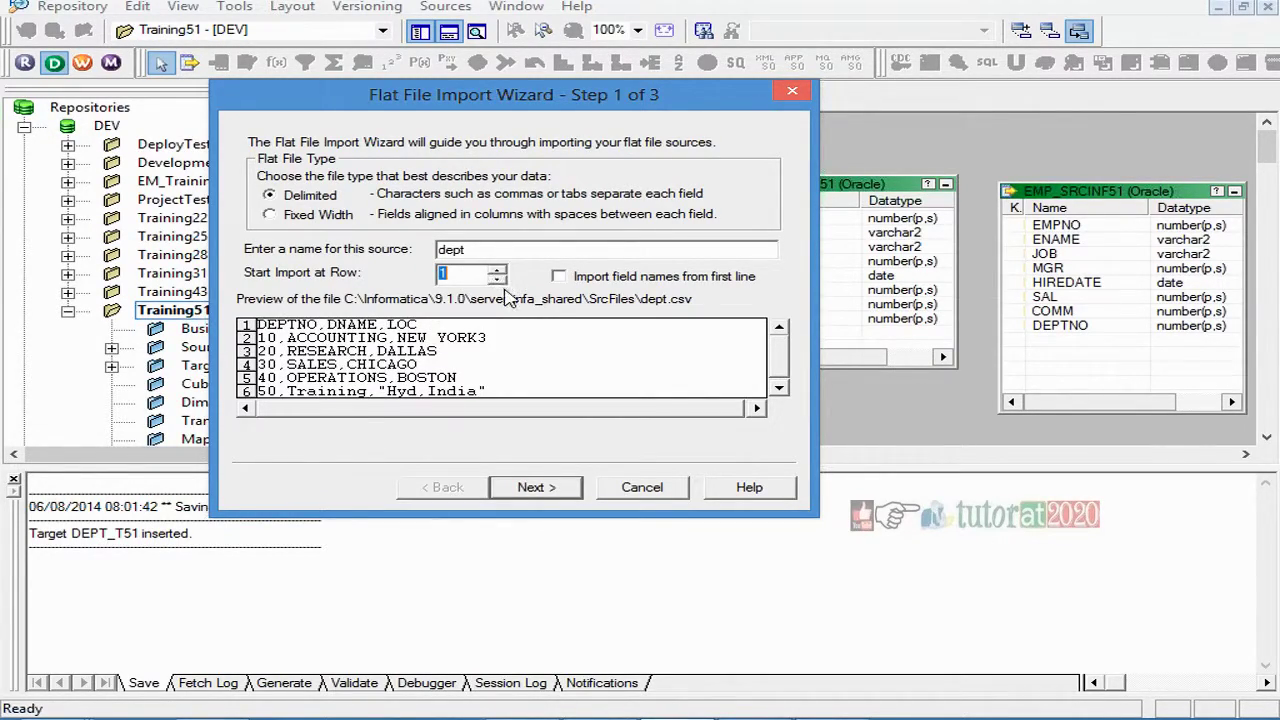
left_click(559, 278)
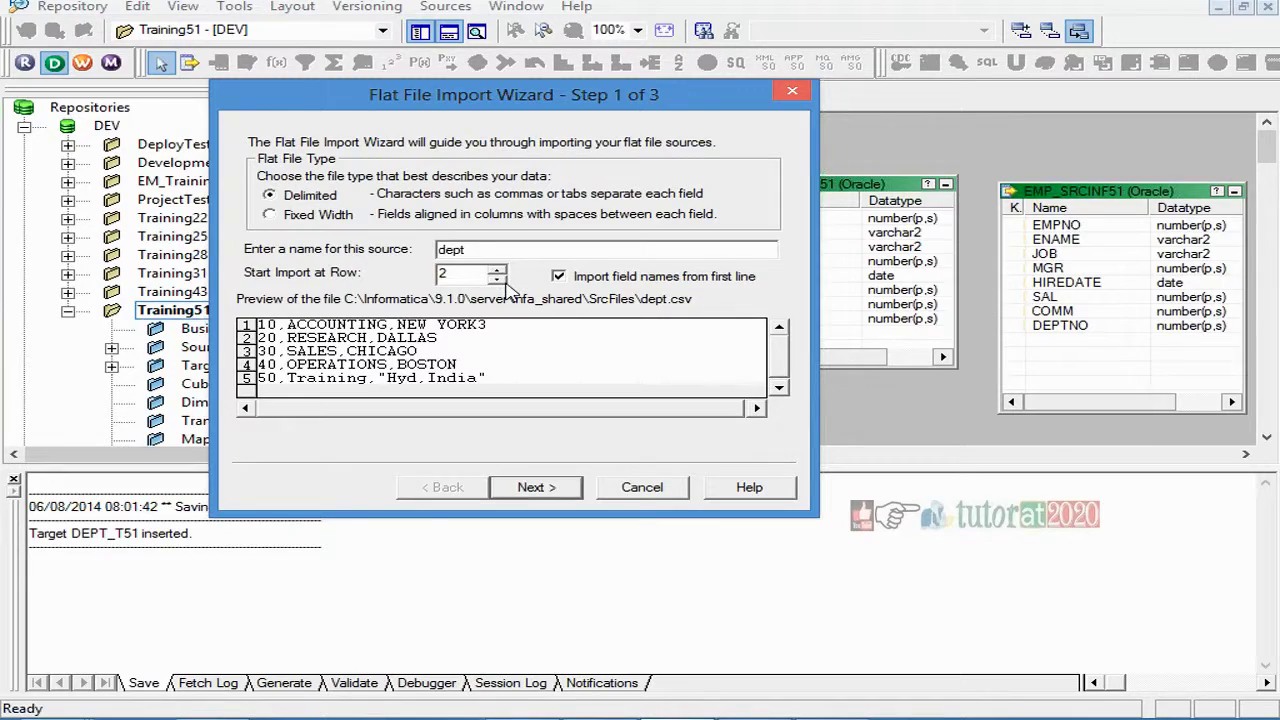
left_click(558, 276)
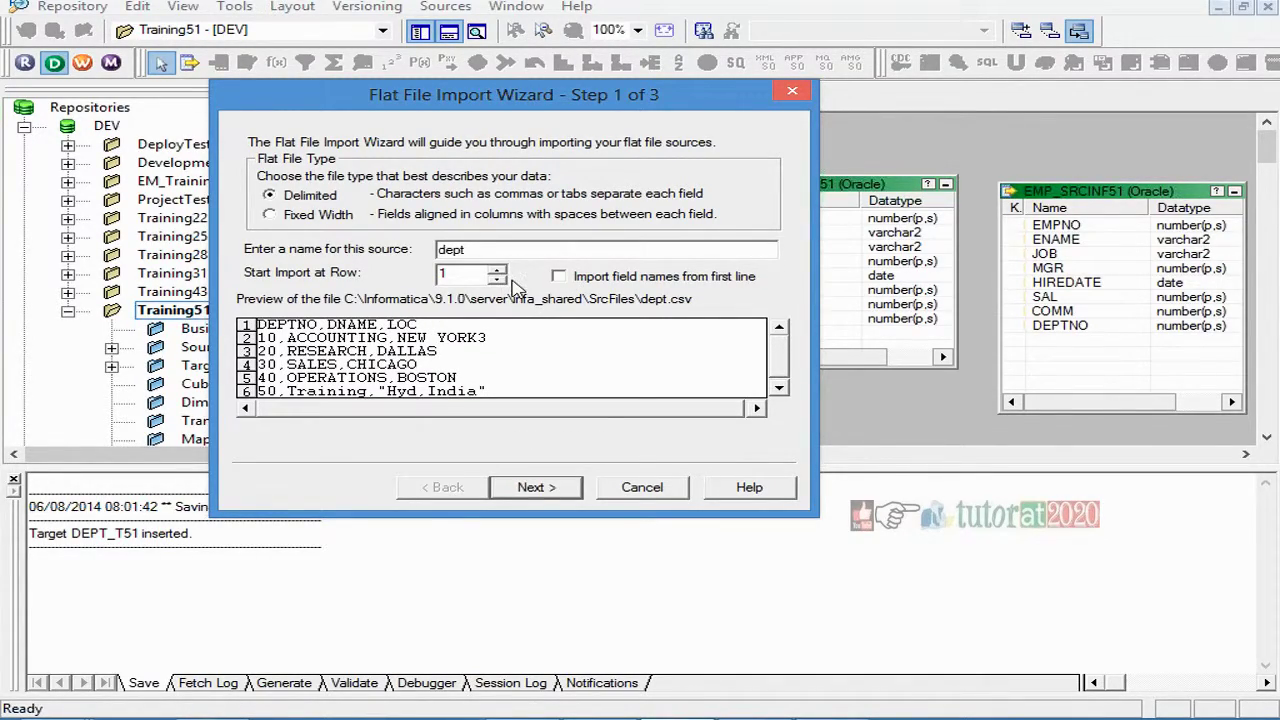
left_click(558, 277)
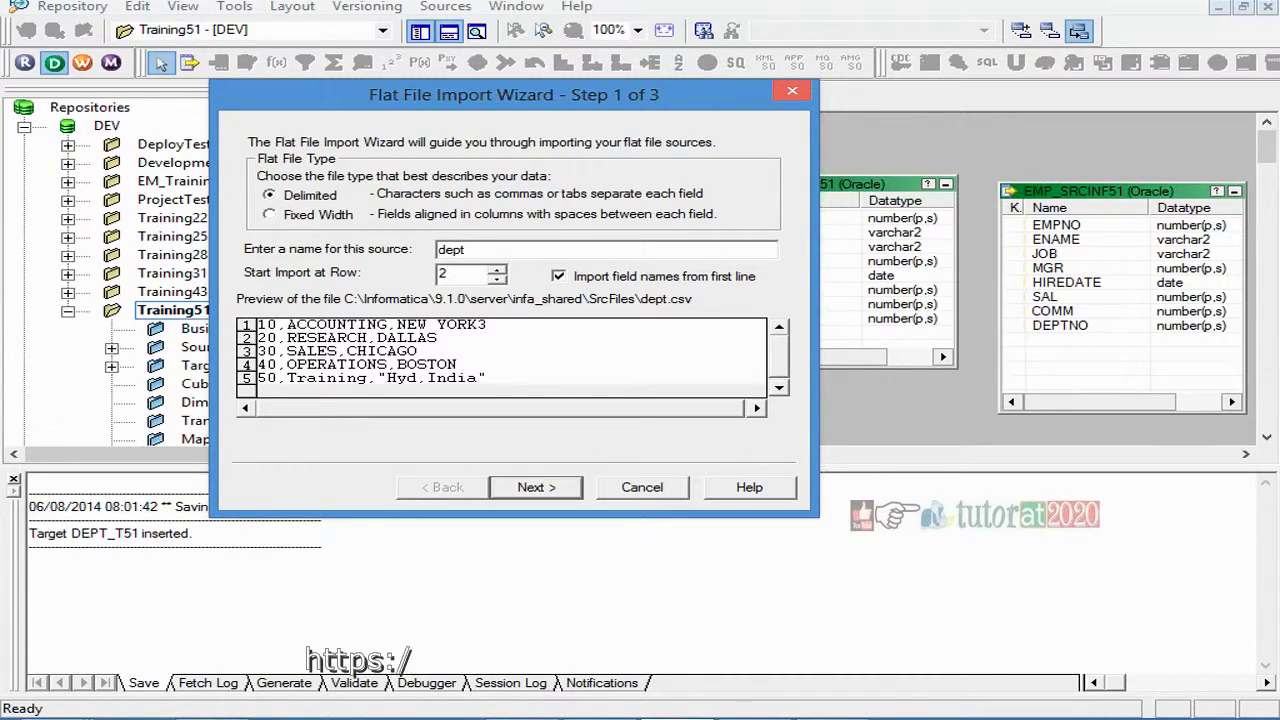
left_click(558, 277)
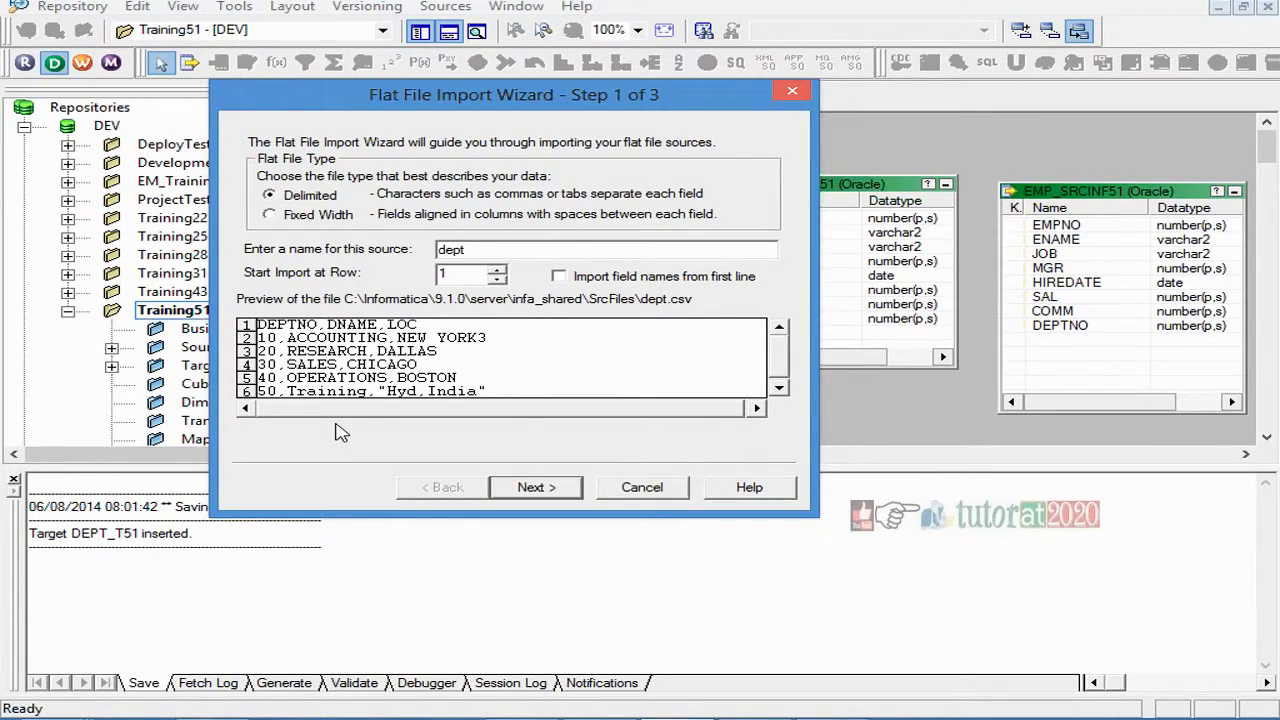
left_click(558, 276)
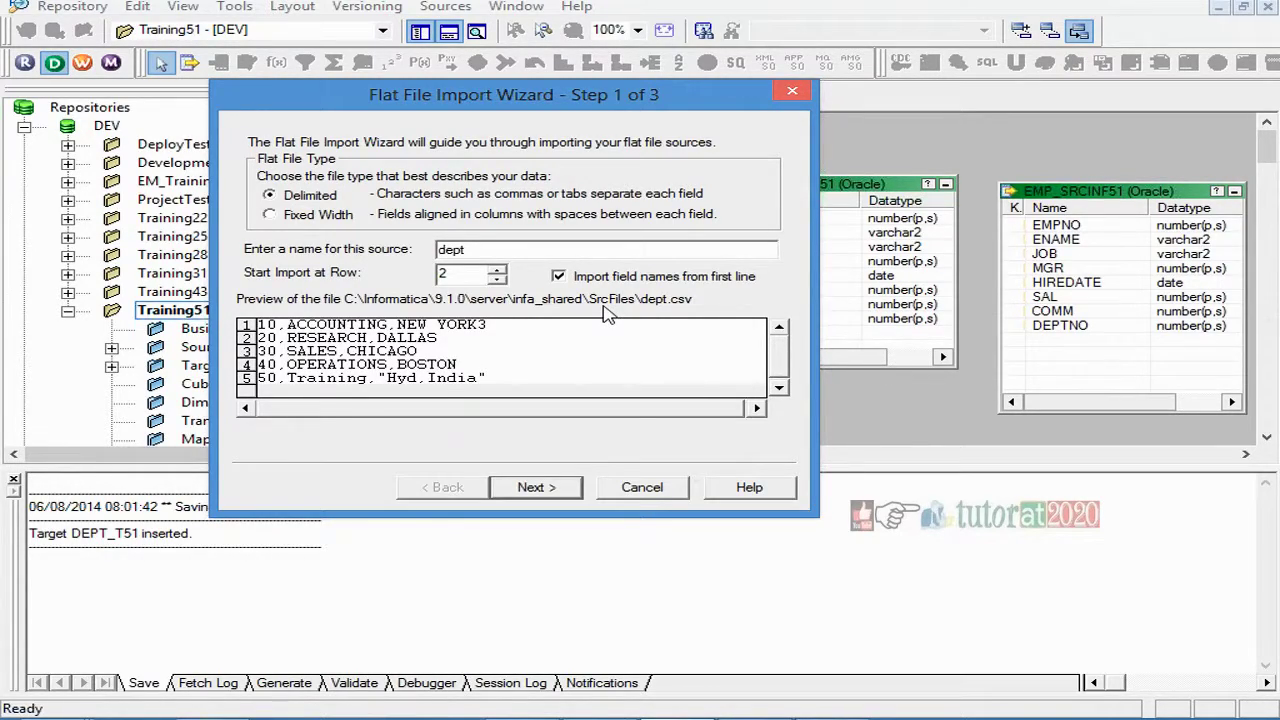
left_click(545, 490)
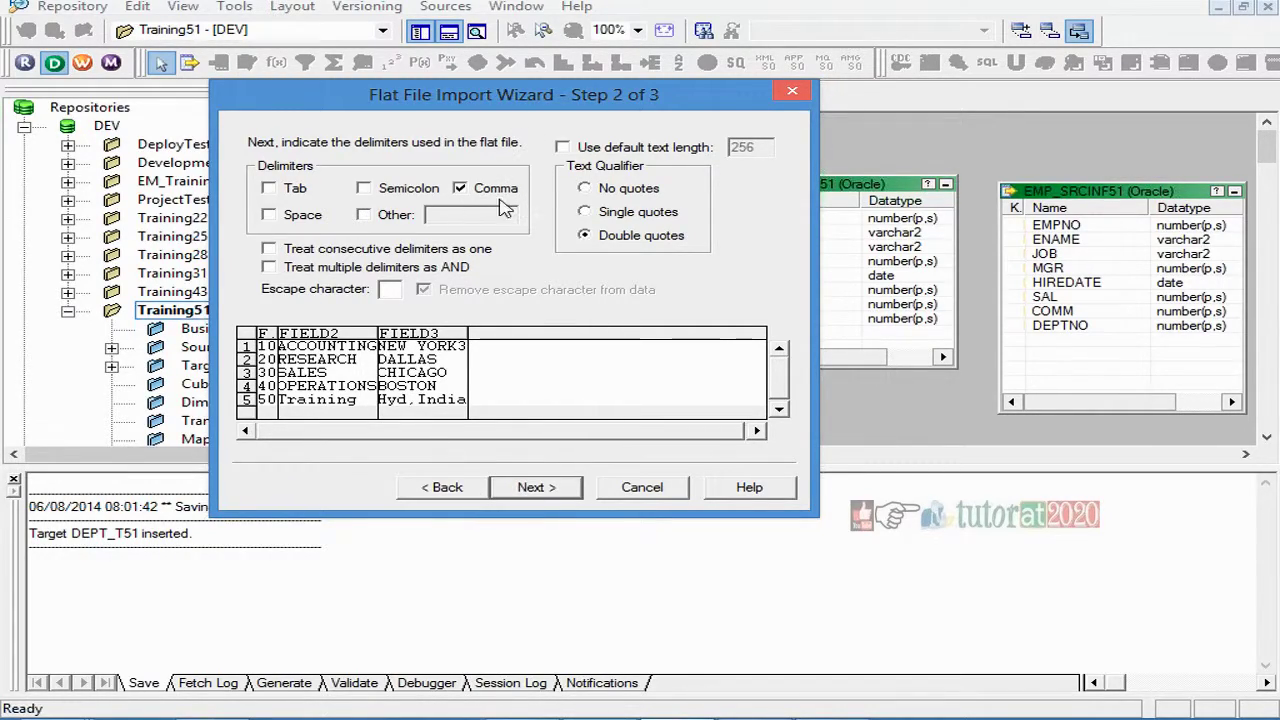
- Try the flat file preview with Comma cleared and Other enabled as the delimiter, restoring Comma
left_click(278, 195)
key("space")
left_click(503, 194)
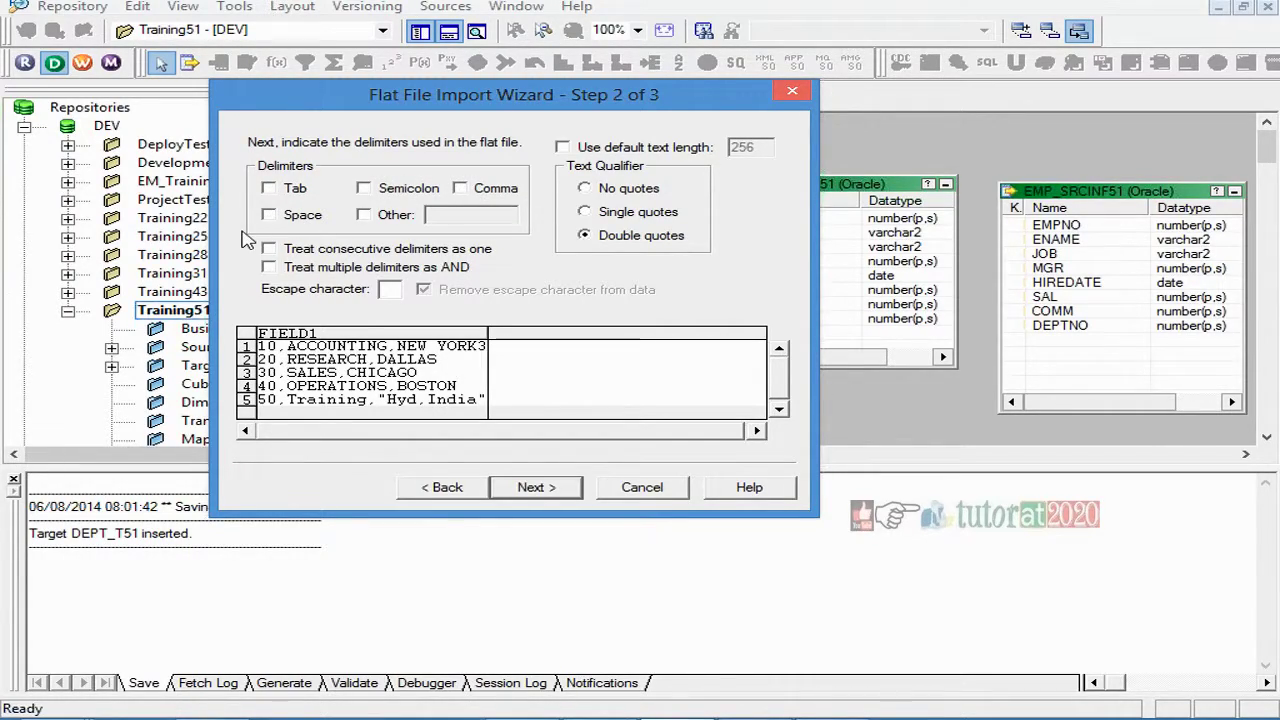
left_click(363, 214)
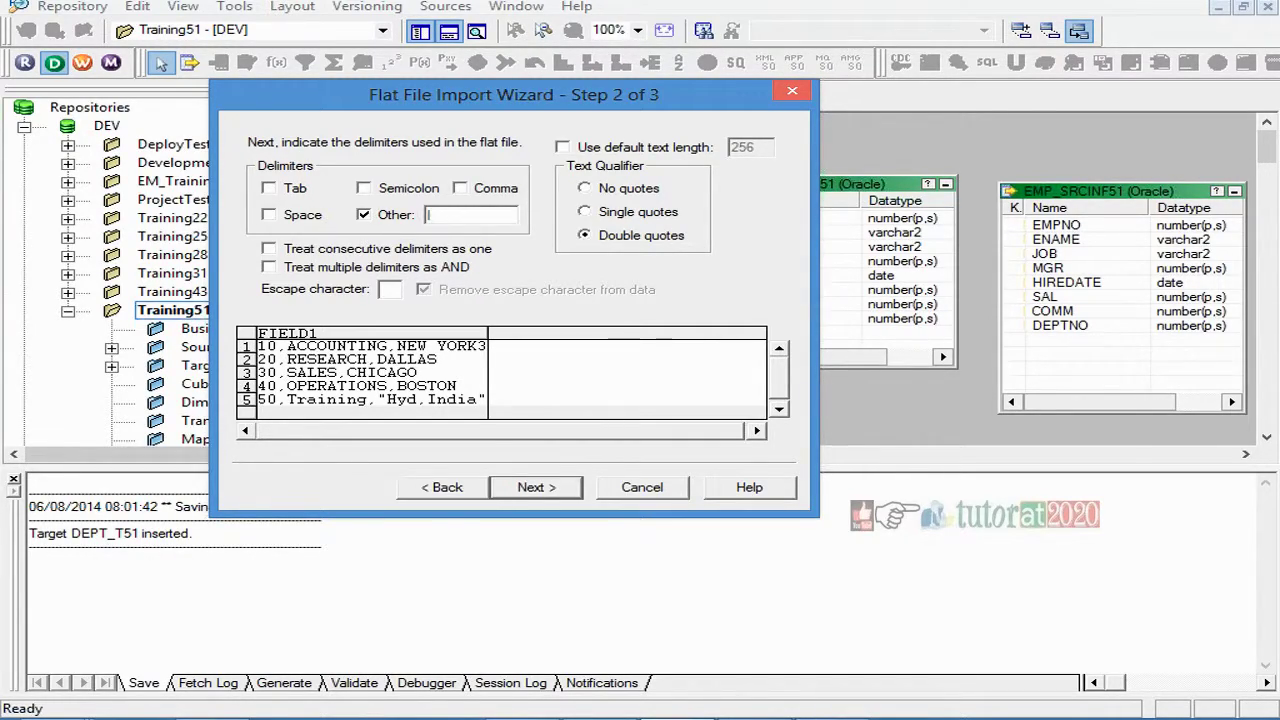
left_click(396, 214)
left_click(464, 191)
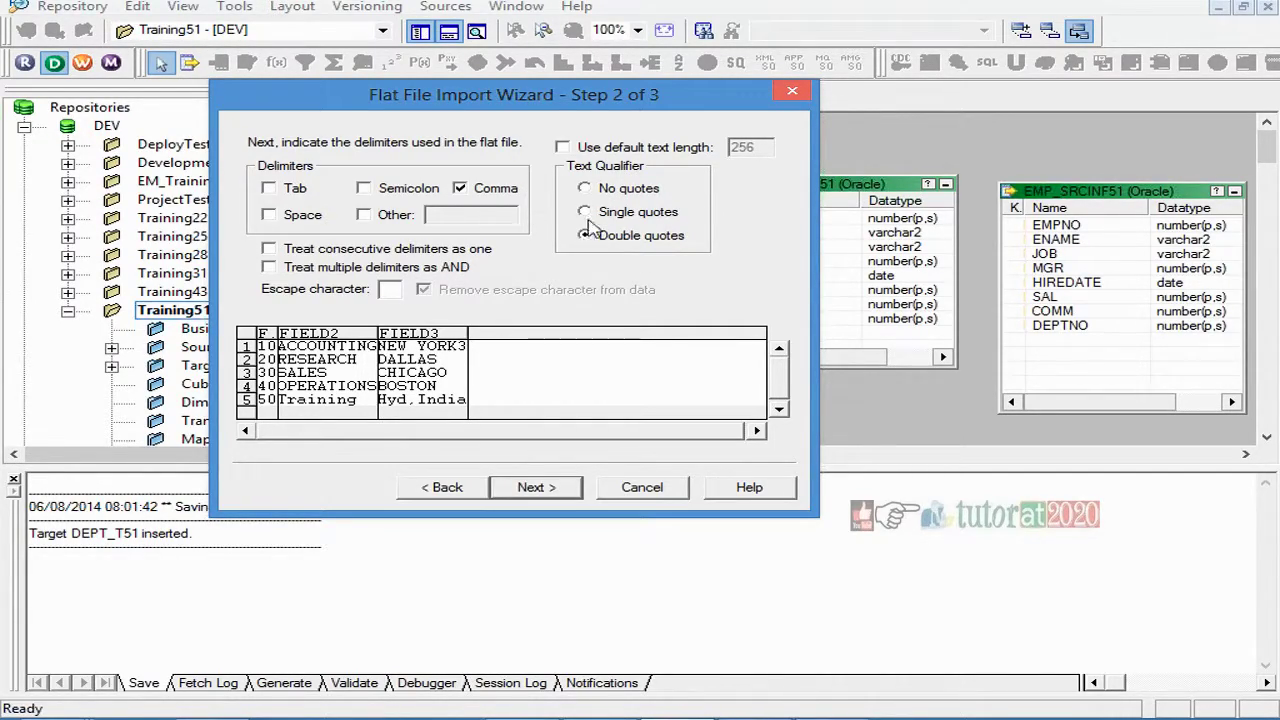
- Try the No quotes and Single quotes text qualifiers on the preview, restoring Double quotes
left_click(586, 188)
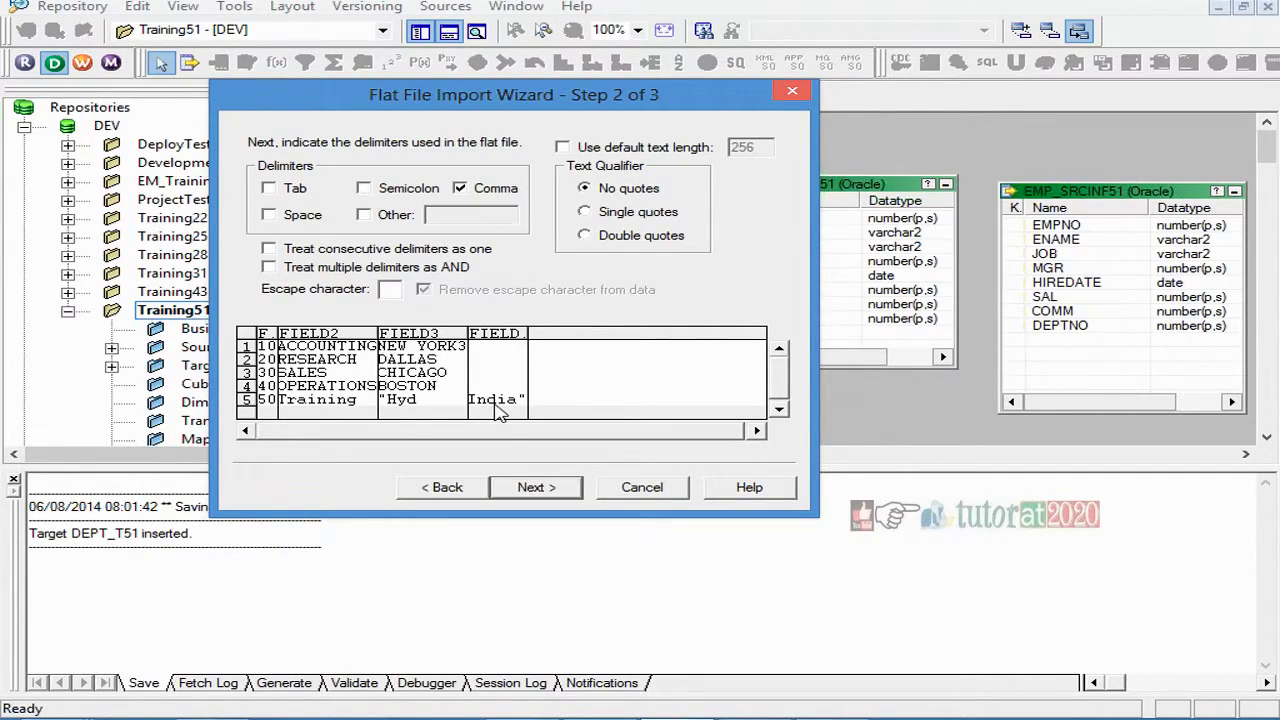
left_click(630, 214)
left_click(633, 240)
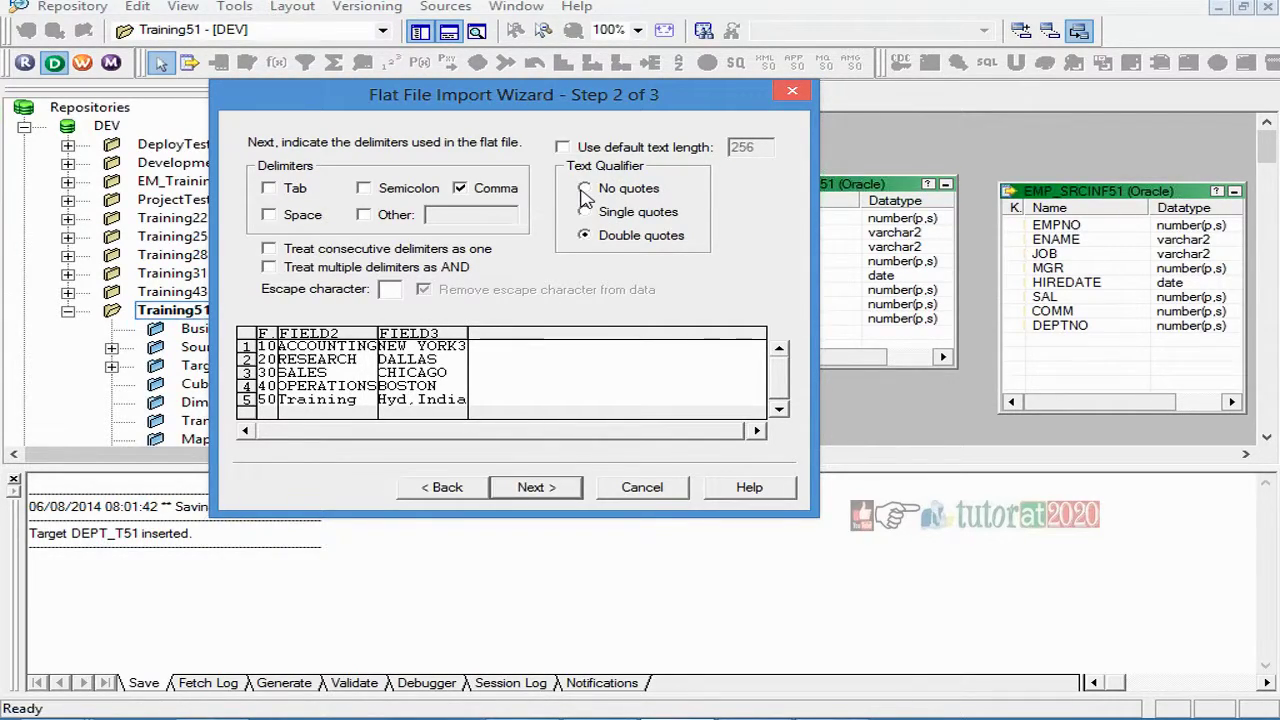
- Review the DNAME and LOC columns, finish importing the dept source, and move its definition over the tt source
left_click(538, 487)
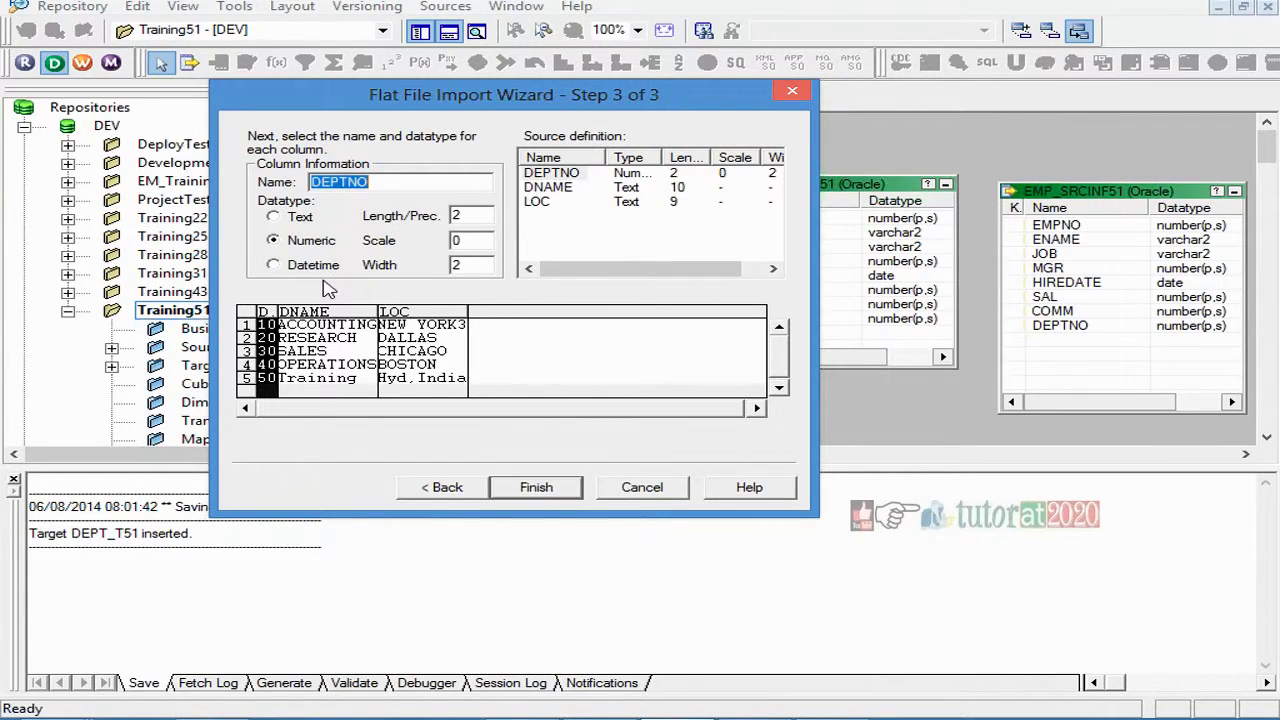
left_click(320, 348)
left_click(426, 356)
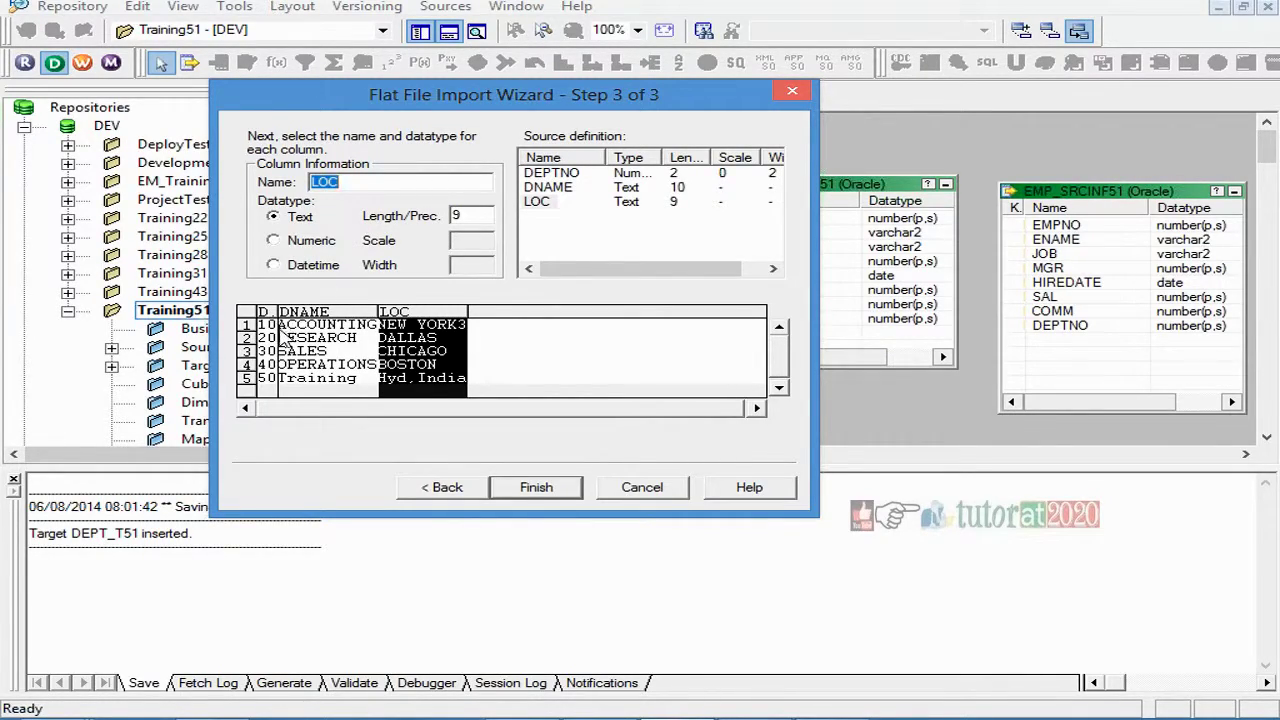
left_click(540, 490)
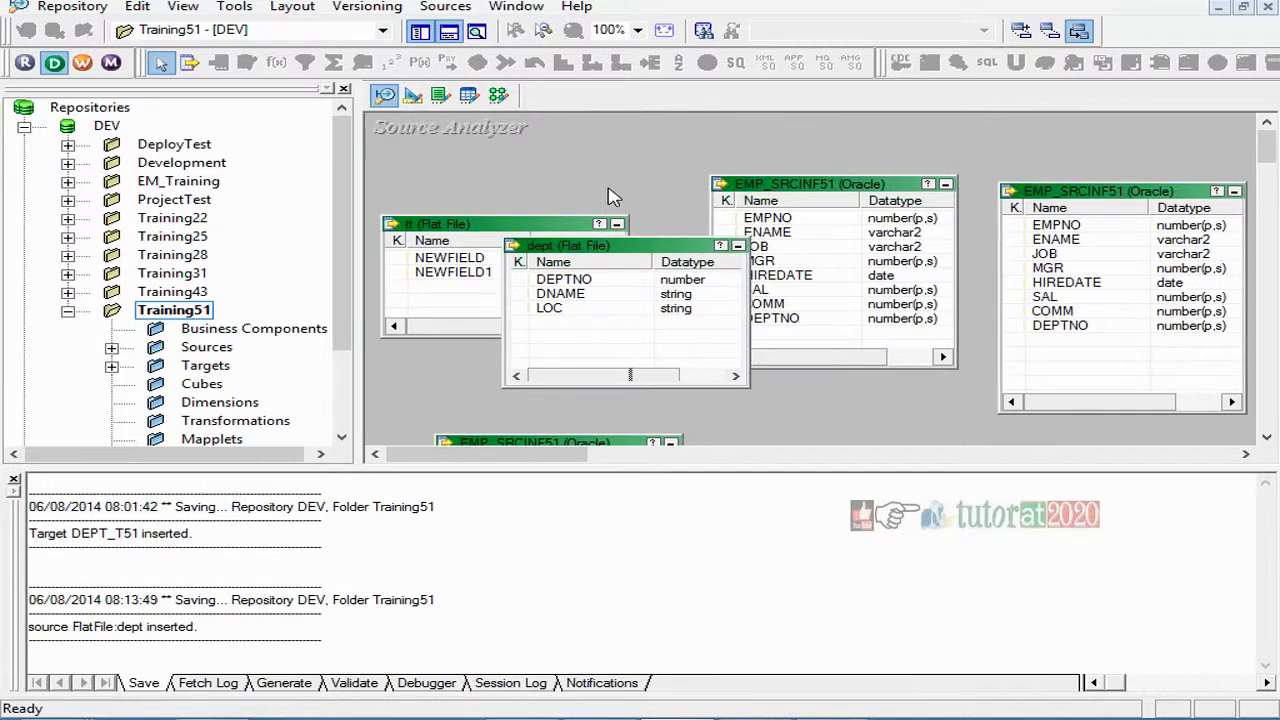
left_click_drag(553, 266, 520, 245)
left_click(555, 195)
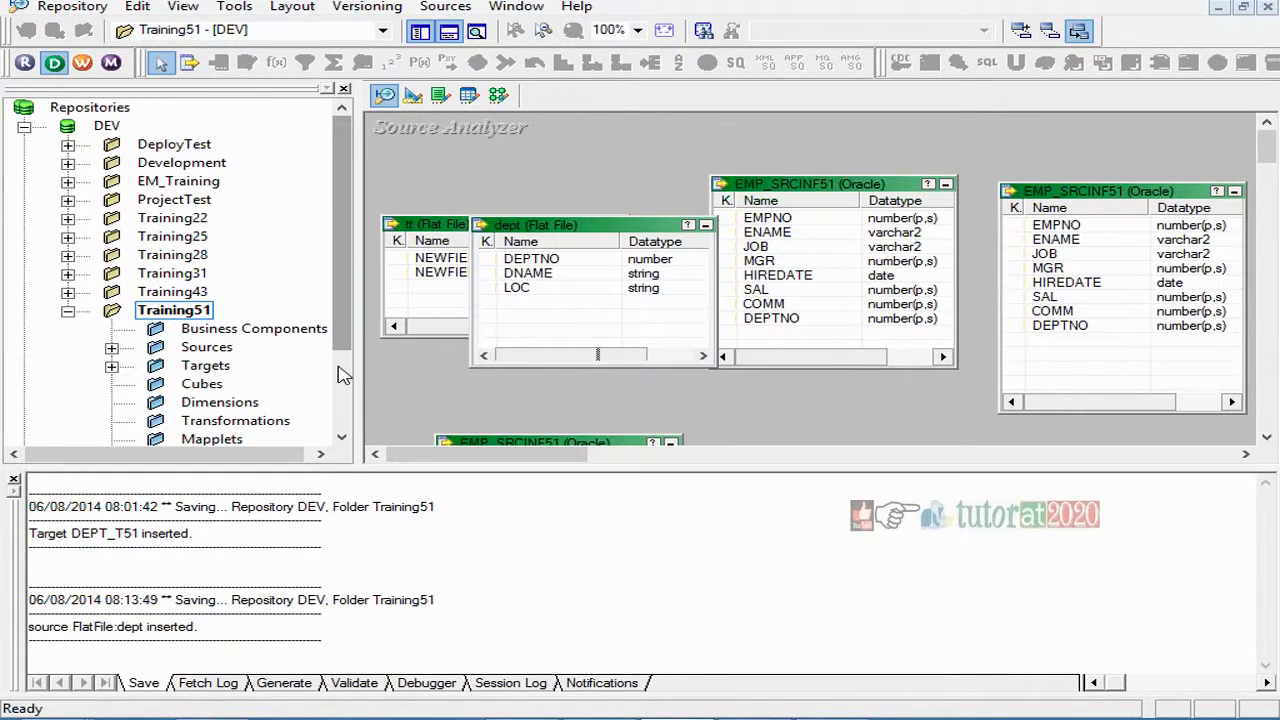
- Locate the dept source under FlatFile in the Training51 sources and save the folder
scroll(343, 368, "down", 2)
left_click(110, 257)
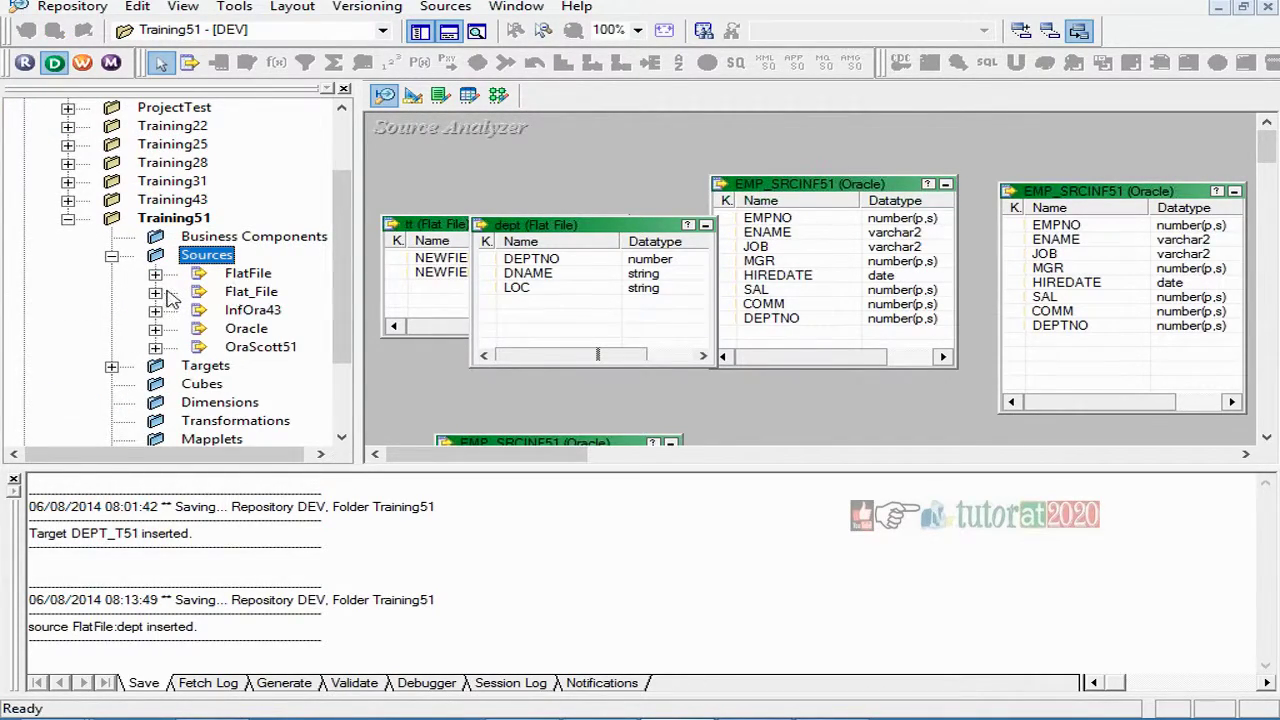
left_click(155, 294)
left_click(155, 274)
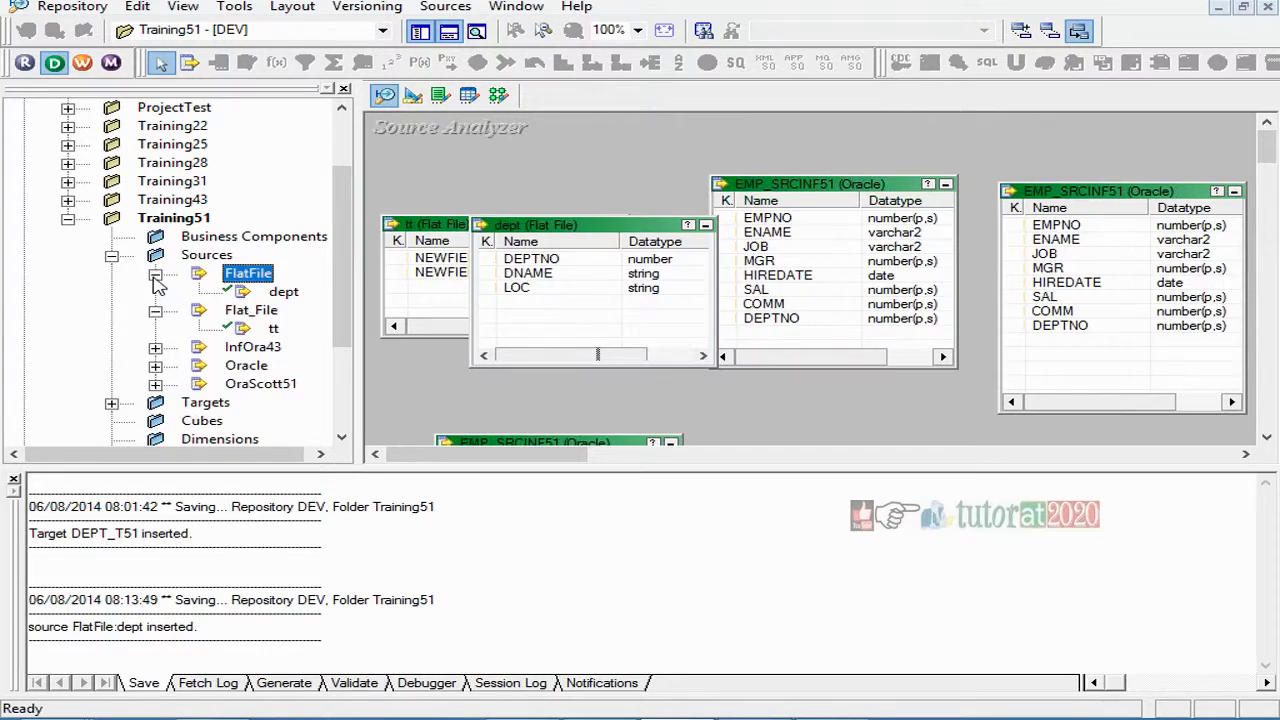
left_click(284, 291)
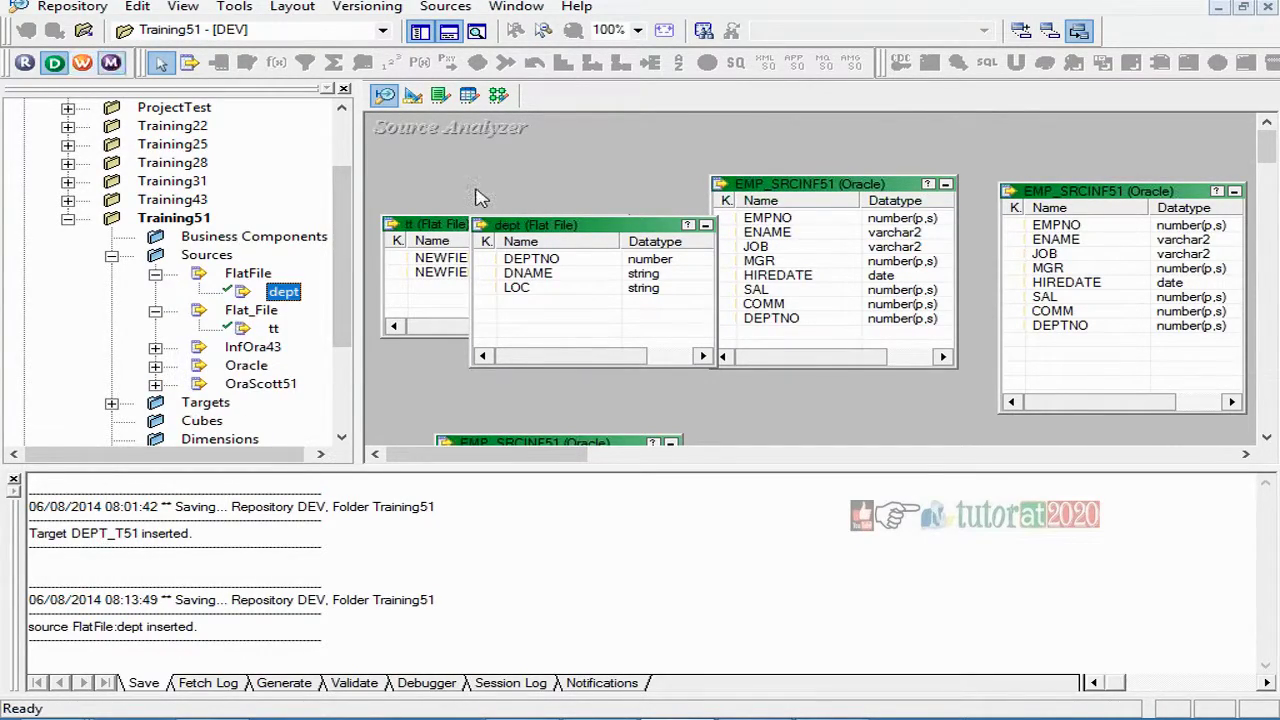
left_click(481, 197)
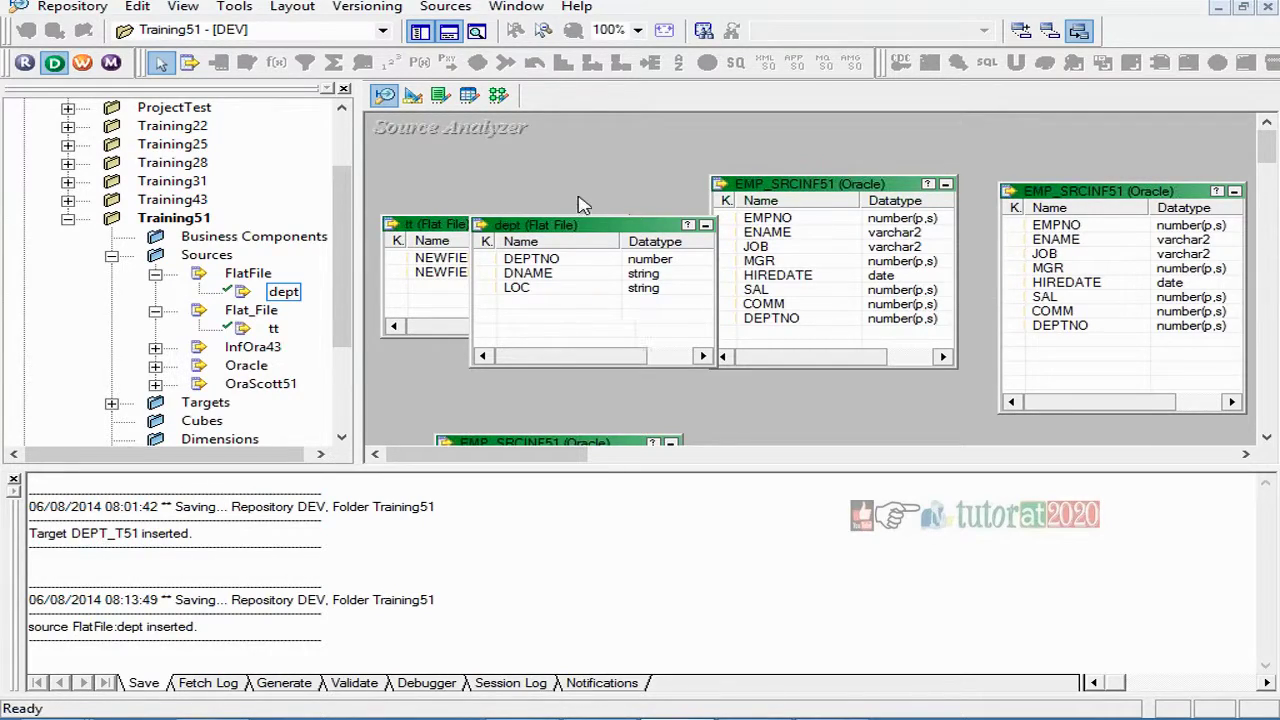
key("ctrl+s")
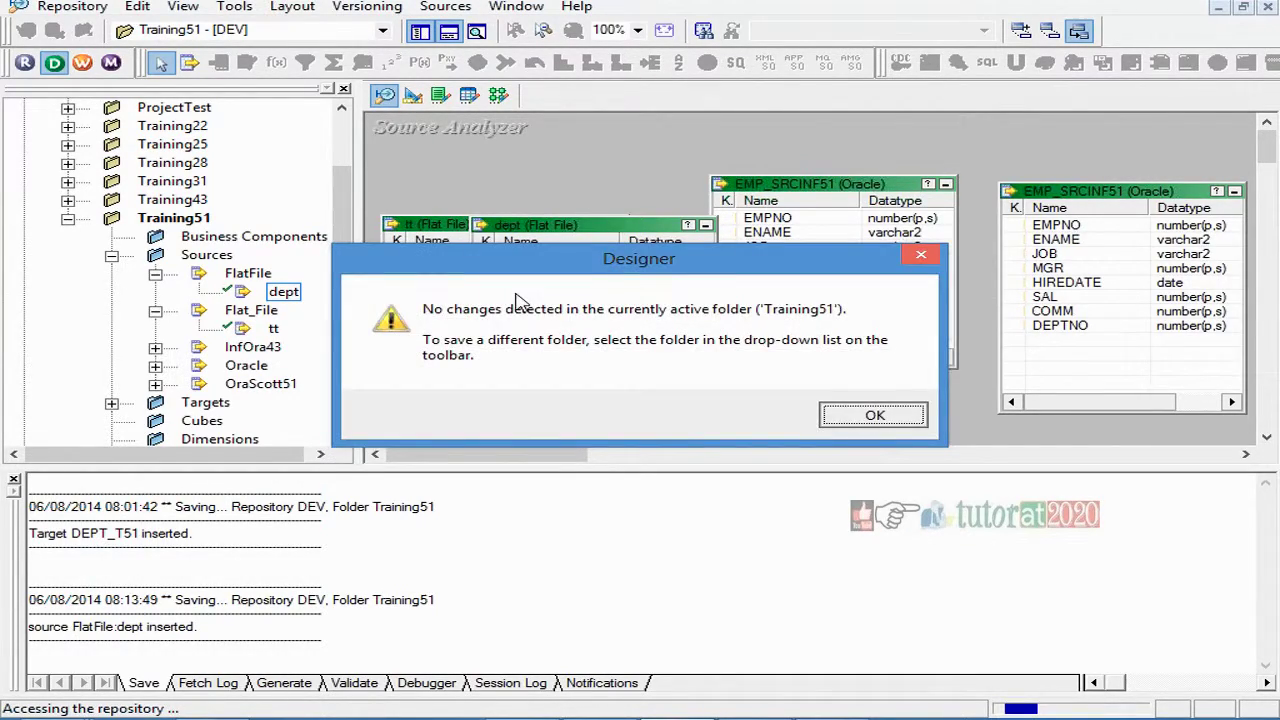
key("Return")
- Create a new mapping named m_ExtractFiles in the Mapping Designer
left_click(498, 96)
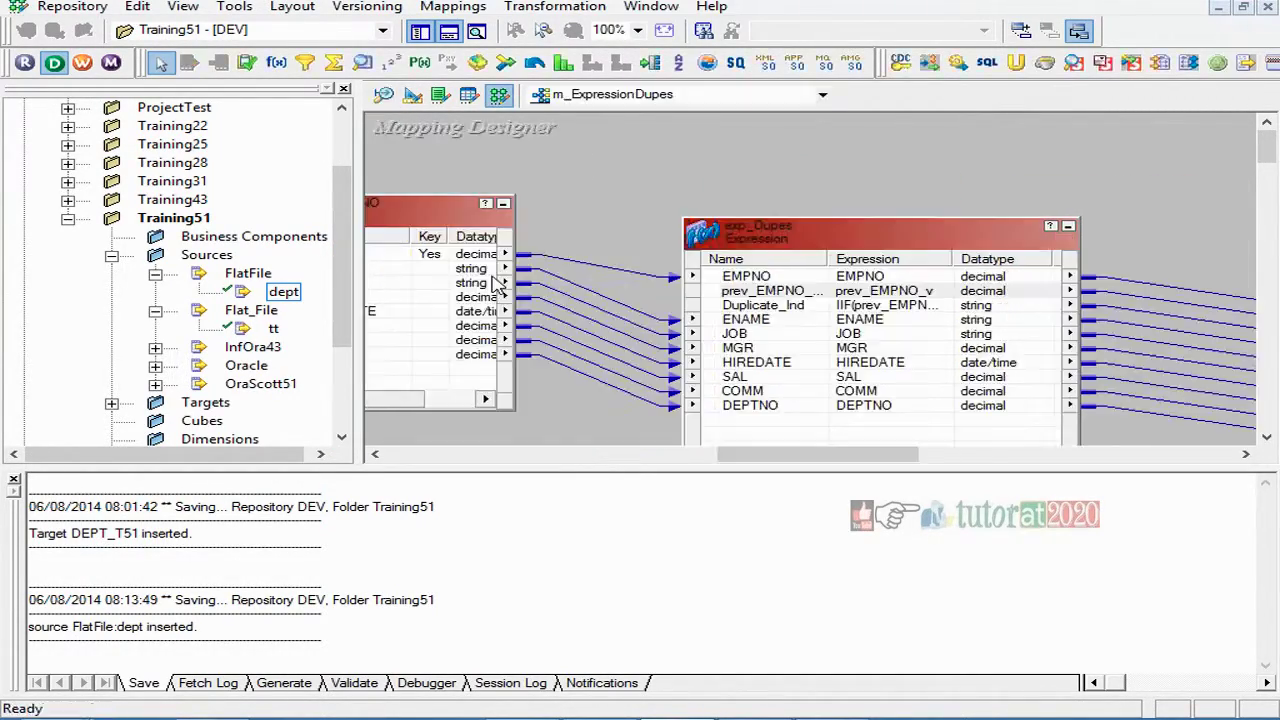
left_click(468, 10)
left_click(488, 30)
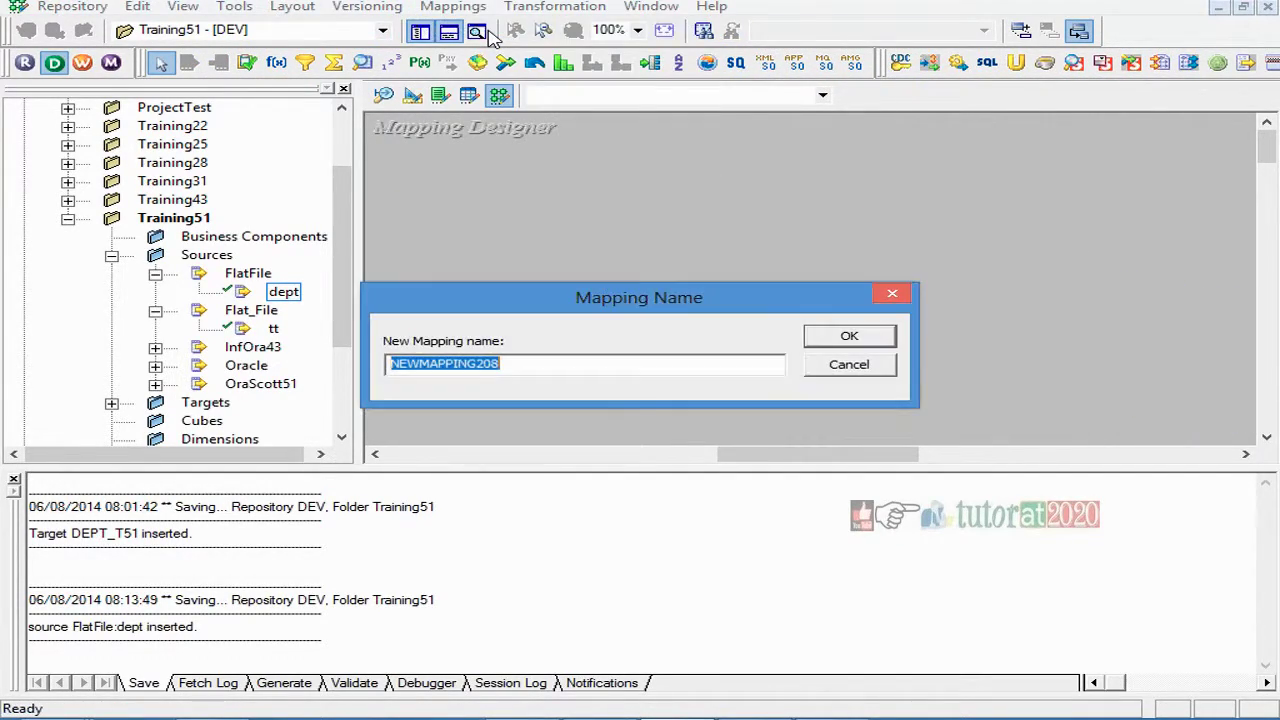
type("m_ExtractFile")
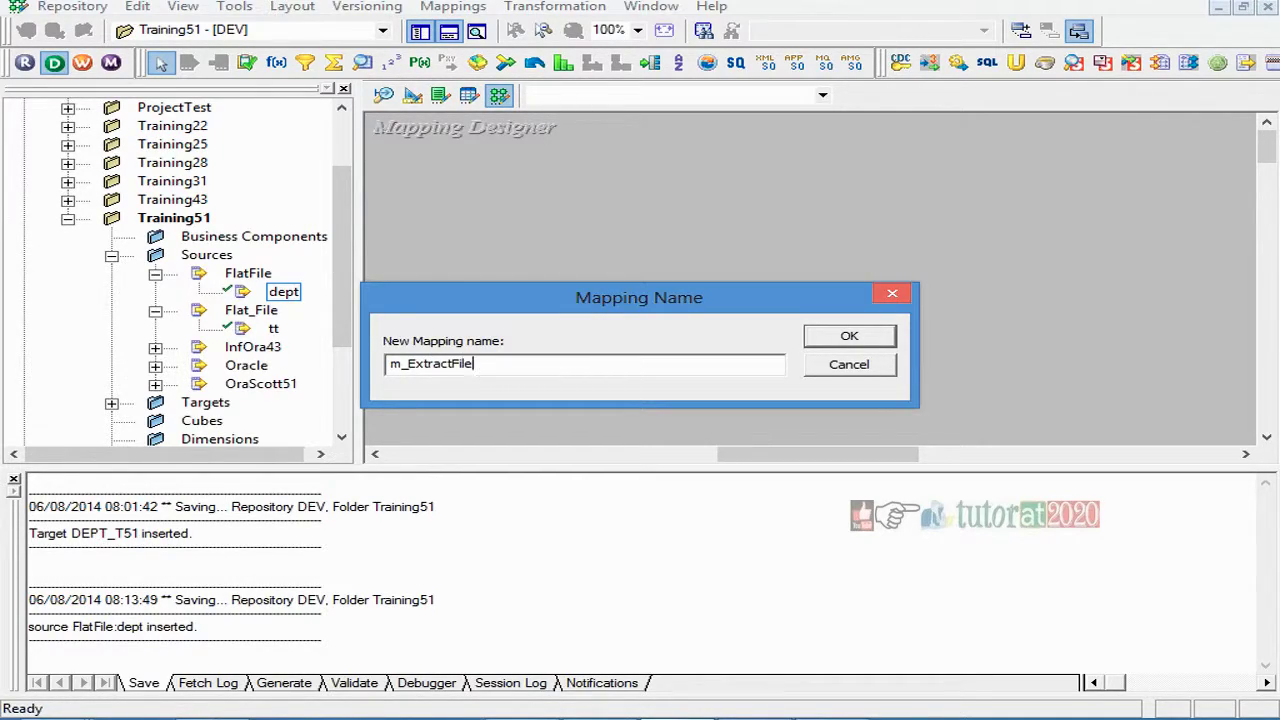
type("s")
key("Return")
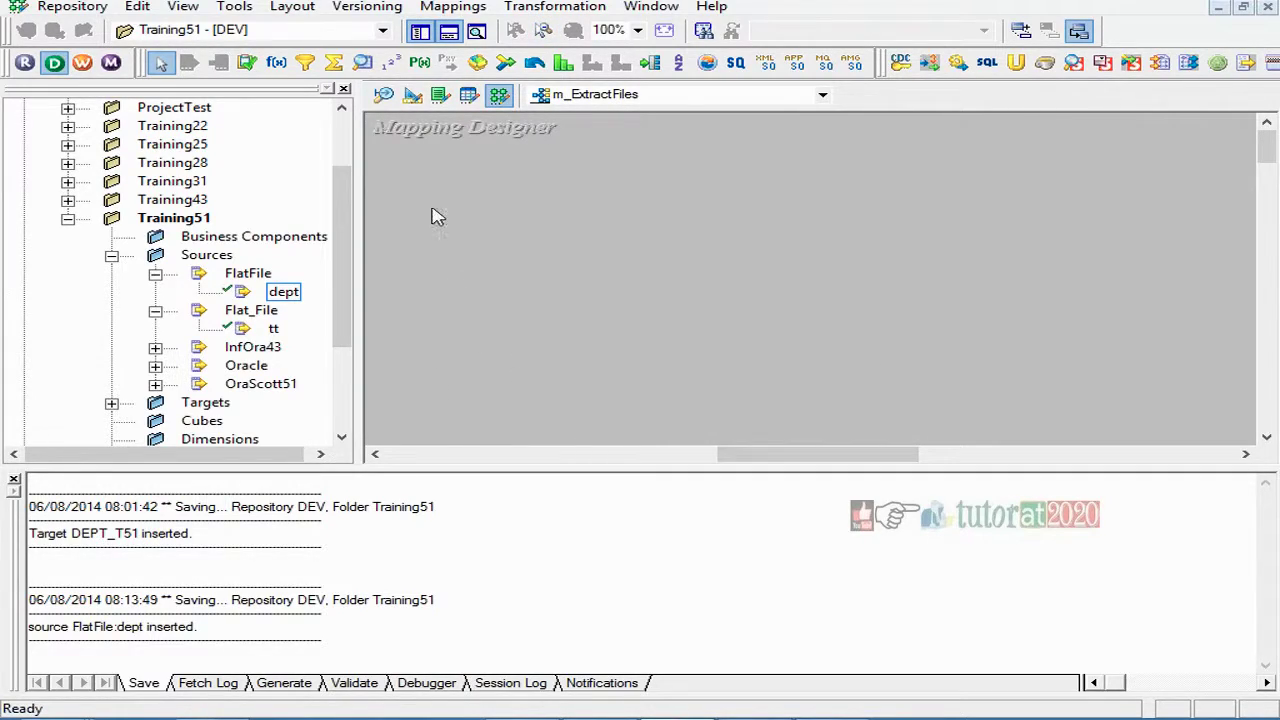
- Hide the output window and add the FlatFile dept source to the m_ExtractFiles mapping
left_click(449, 33)
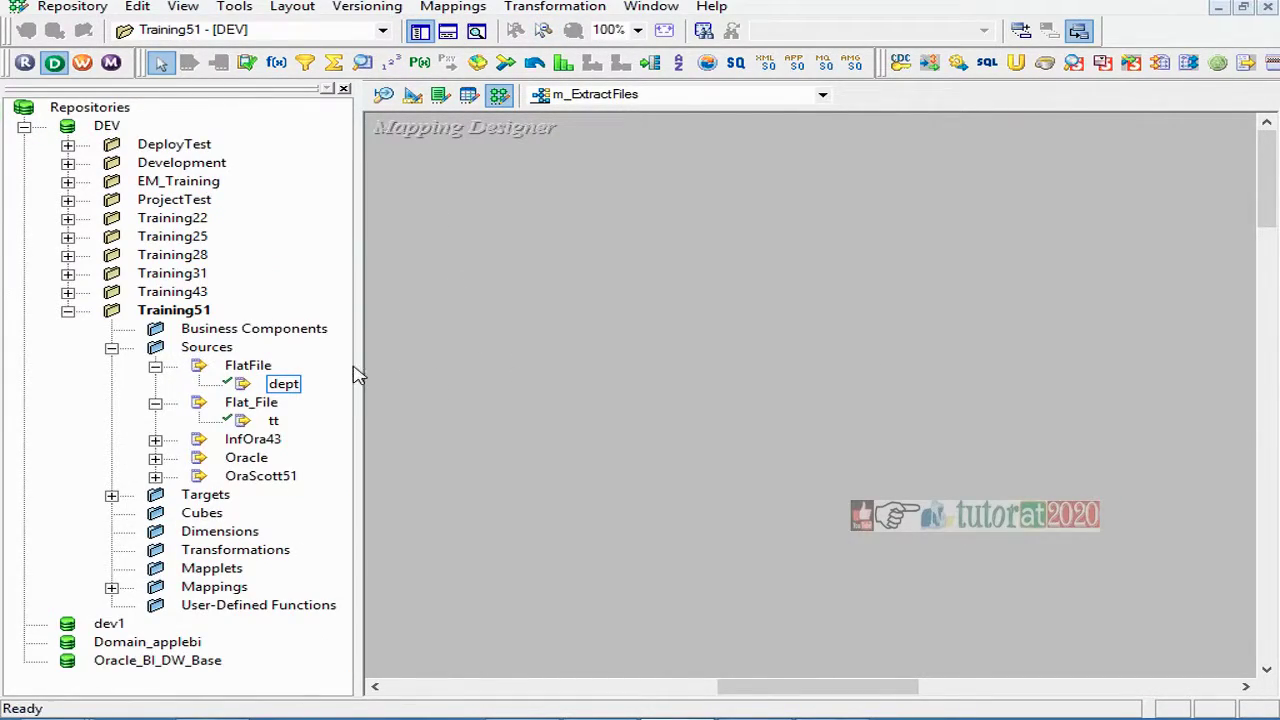
left_click(283, 385)
left_click_drag(283, 385, 586, 311)
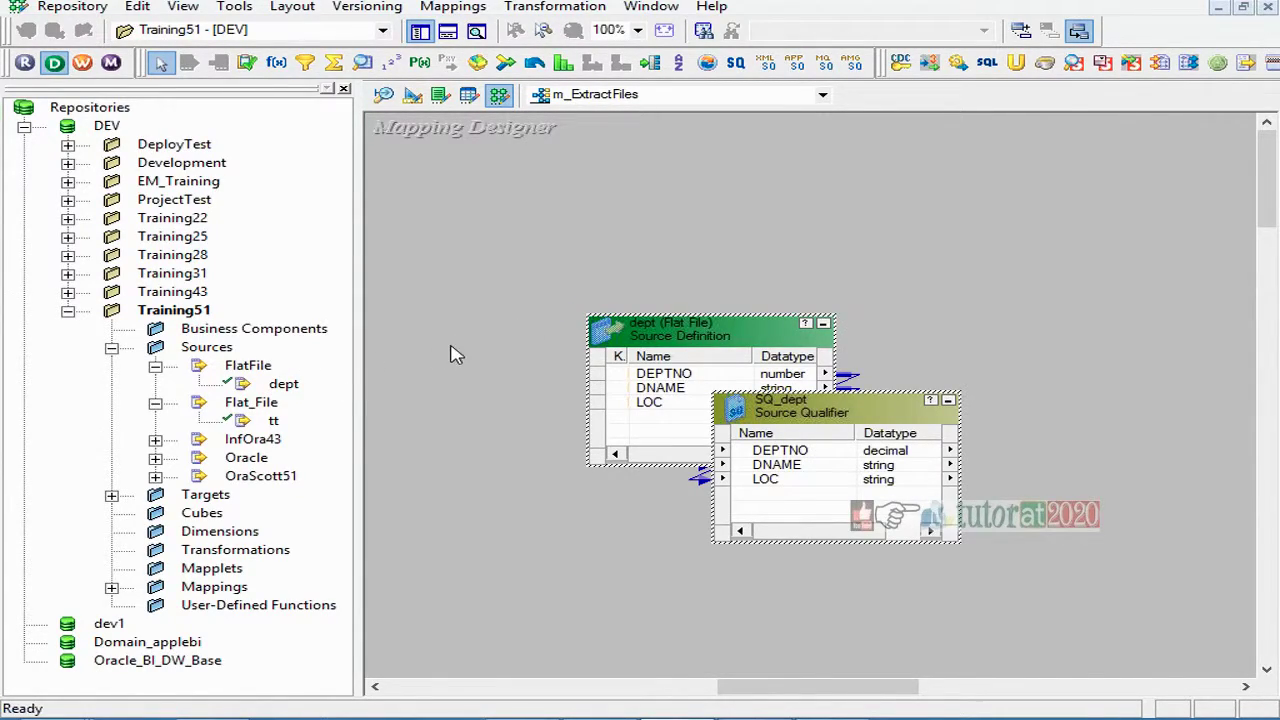
- Separate the dept source definition and SQ_dept in the mapping, make the dept definition taller, and align SQ_dept beside it
left_click_drag(680, 338, 468, 351)
left_click_drag(689, 429, 923, 352)
left_click(508, 334)
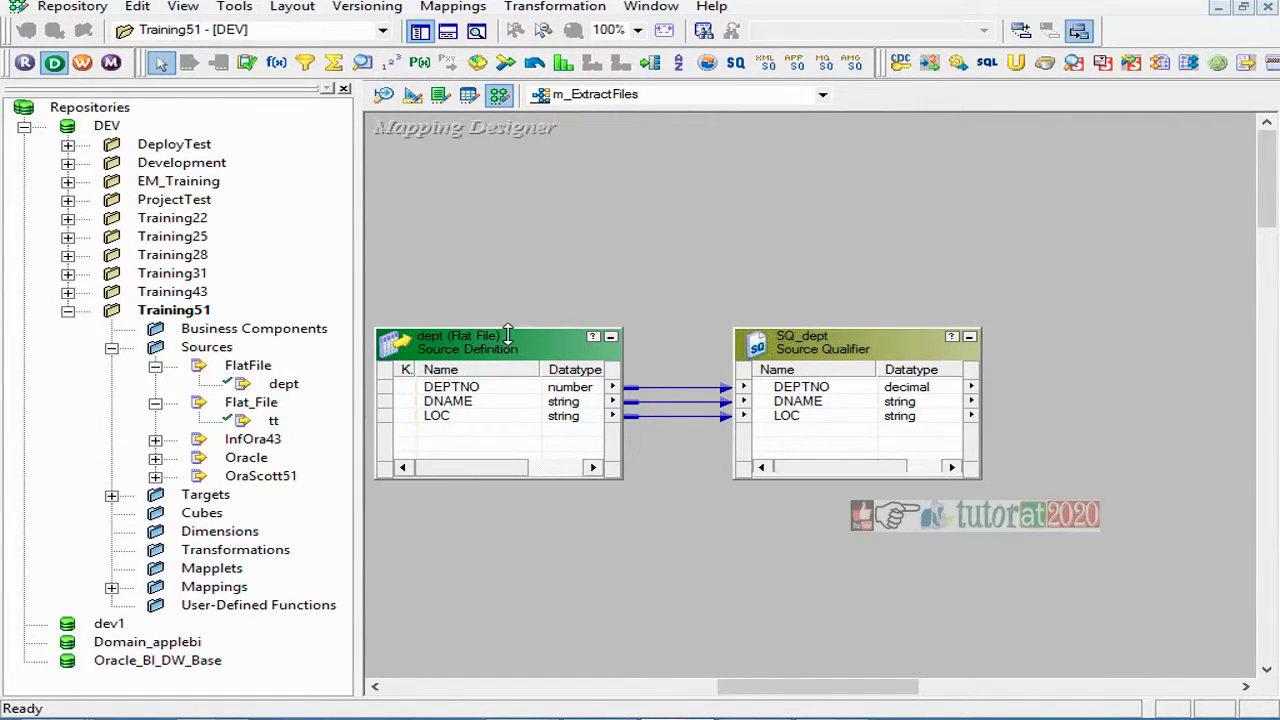
left_click_drag(525, 345, 527, 259)
left_click(806, 338)
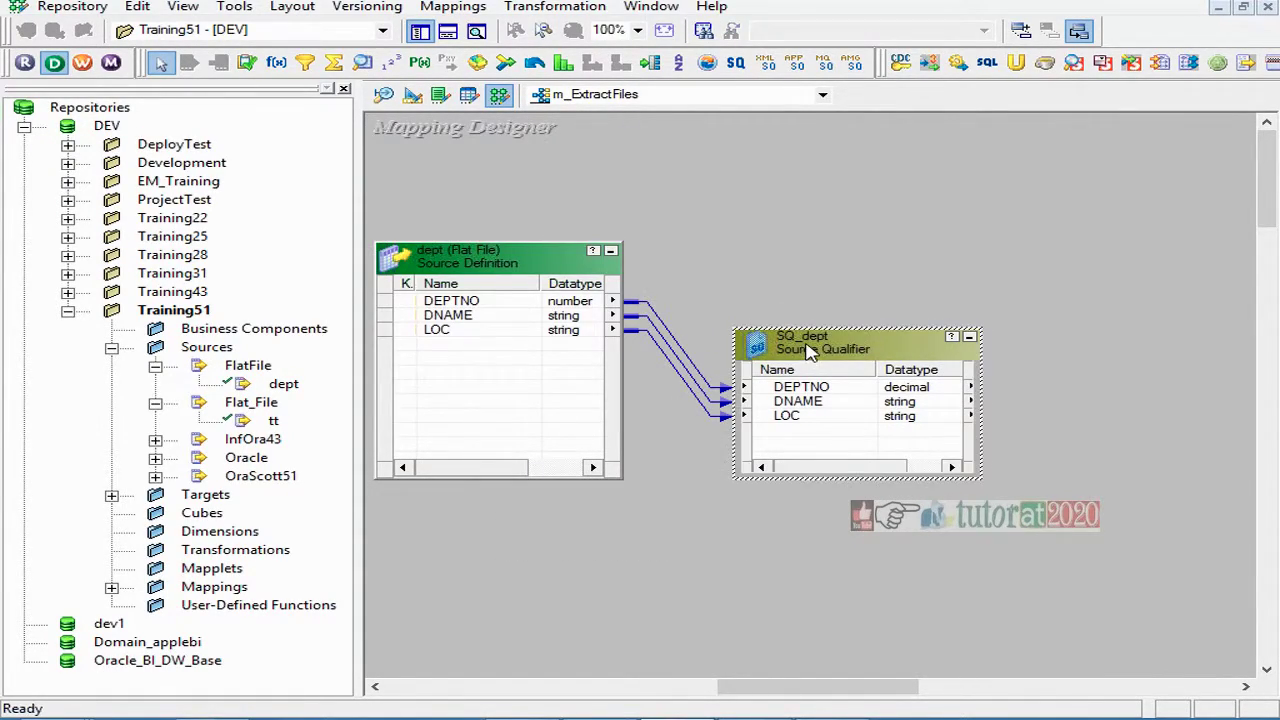
left_click_drag(806, 336, 784, 254)
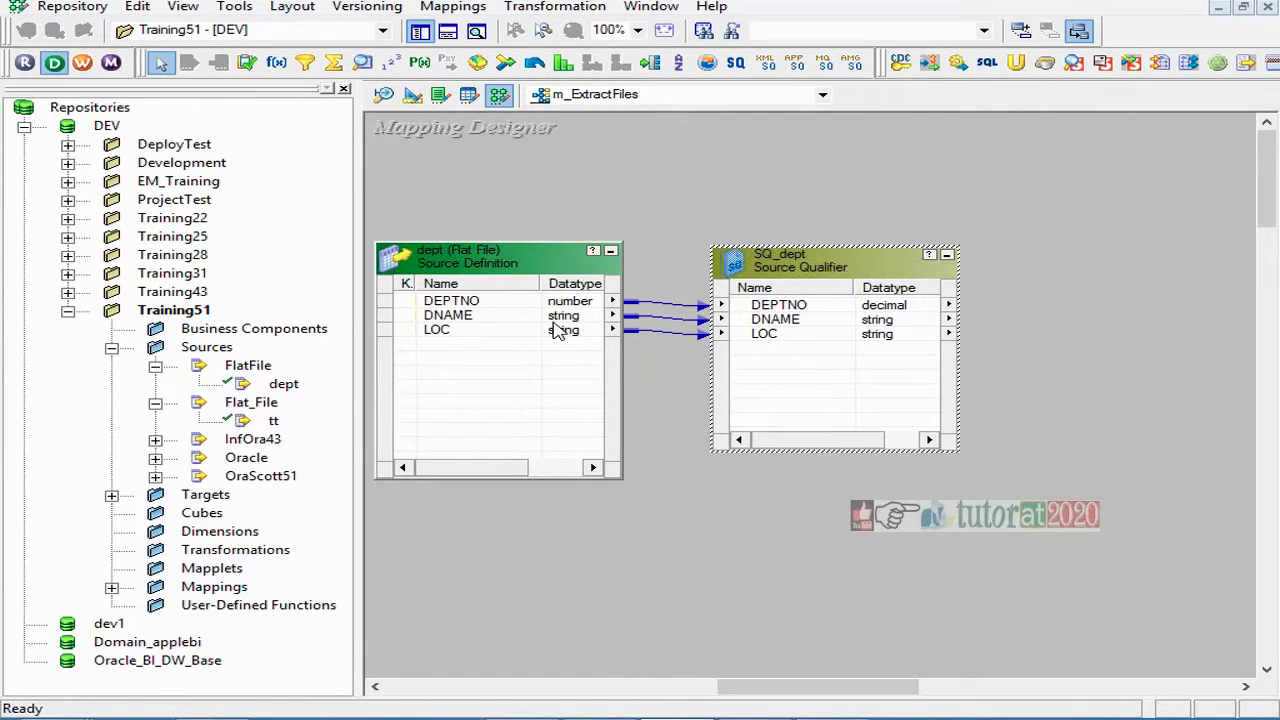
- Examine the SQ_dept ports and its transformation properties, including Source Filter, Select Distinct and Number Of Sorted Ports
left_click(805, 321)
left_click(787, 306)
left_click(788, 334)
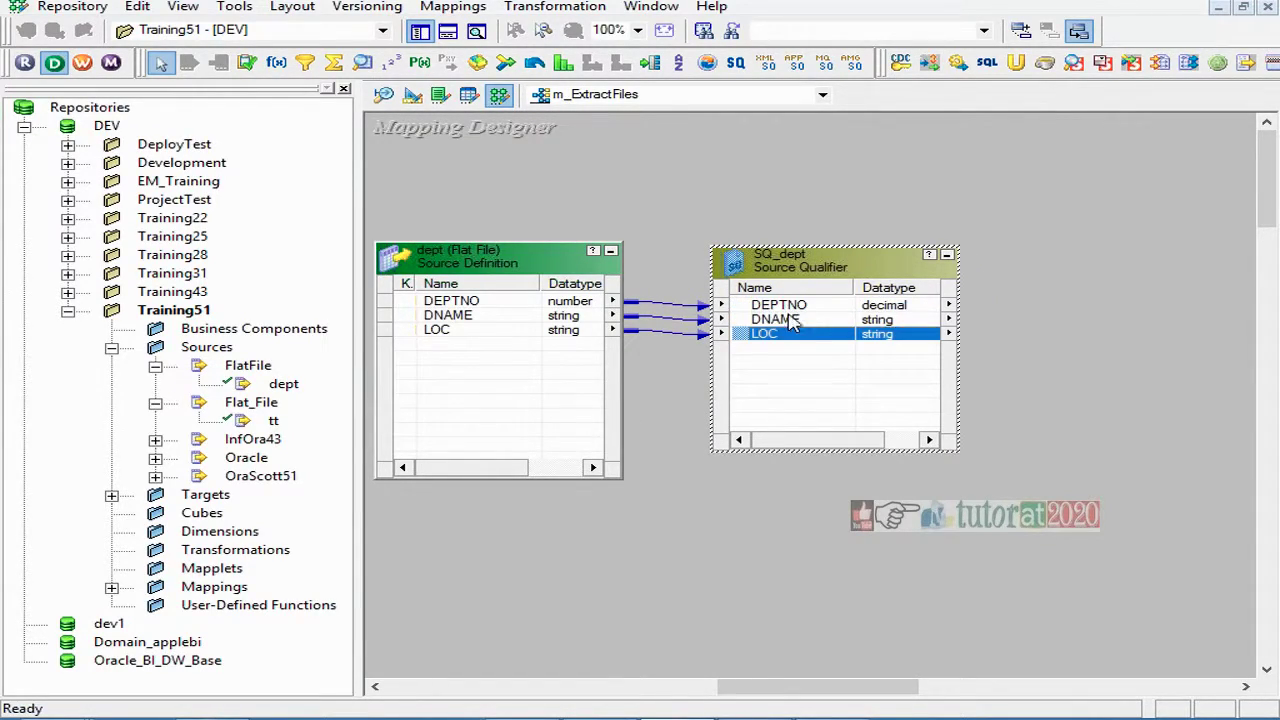
double_click(807, 274)
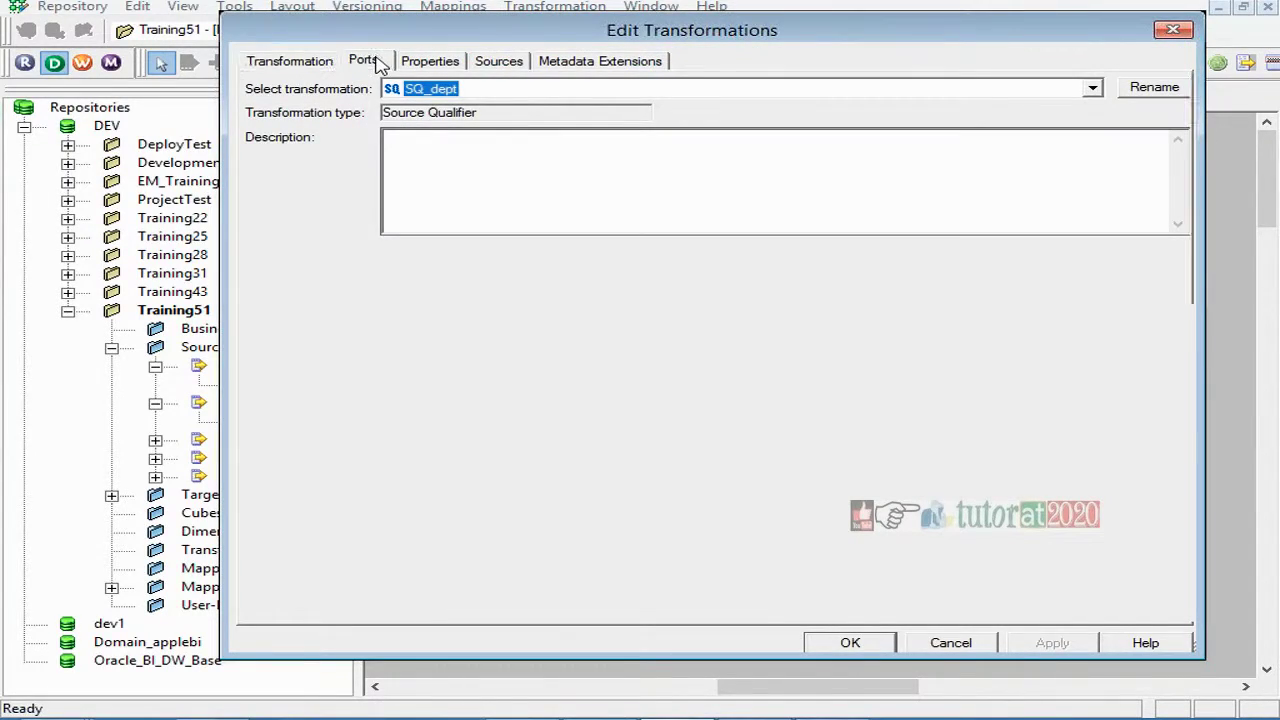
left_click(430, 61)
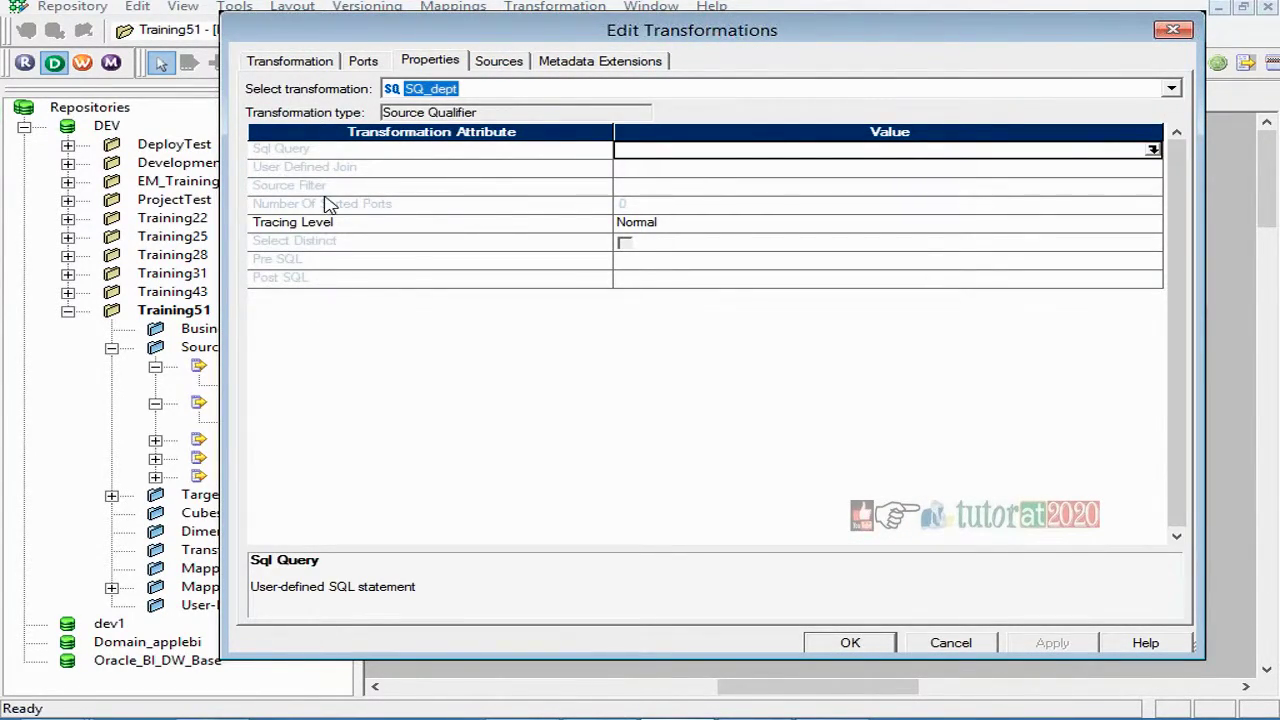
left_click(412, 185)
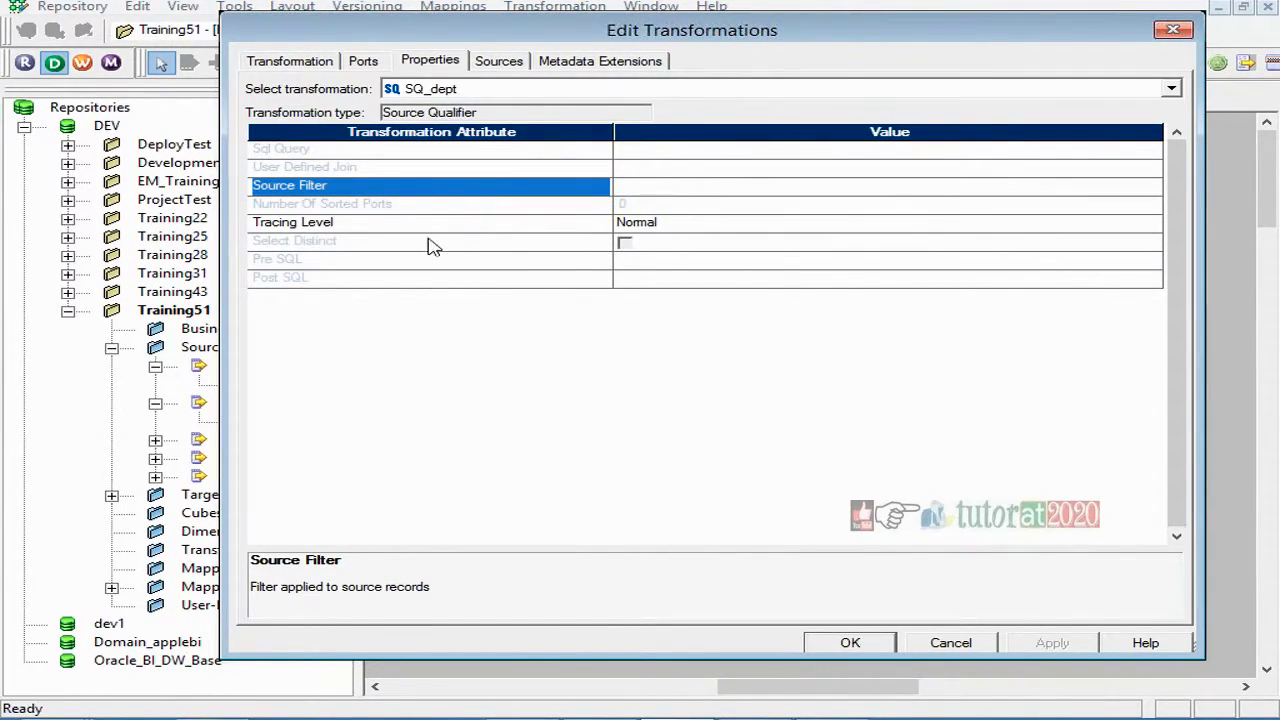
left_click(408, 241)
left_click(385, 204)
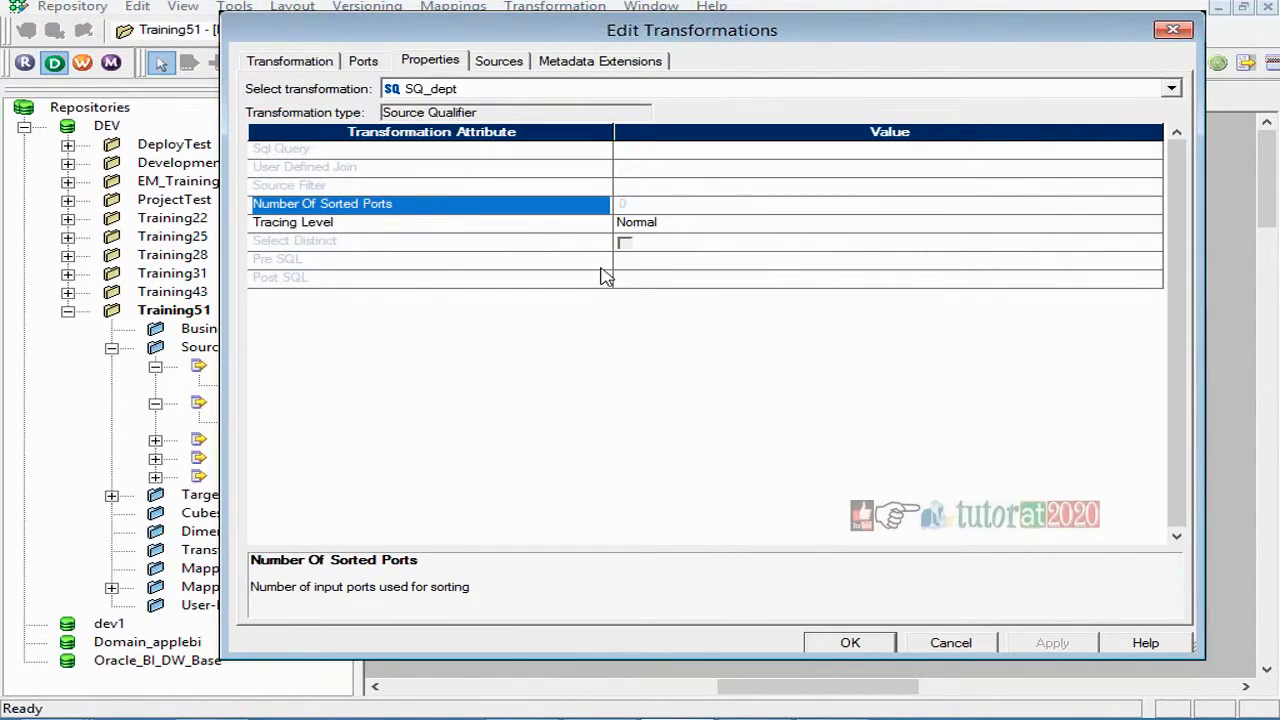
- Close the SQ_dept properties, add the DEPT_T51 target to the m_ExtractFiles mapping, and hide the repository navigator
key("Escape")
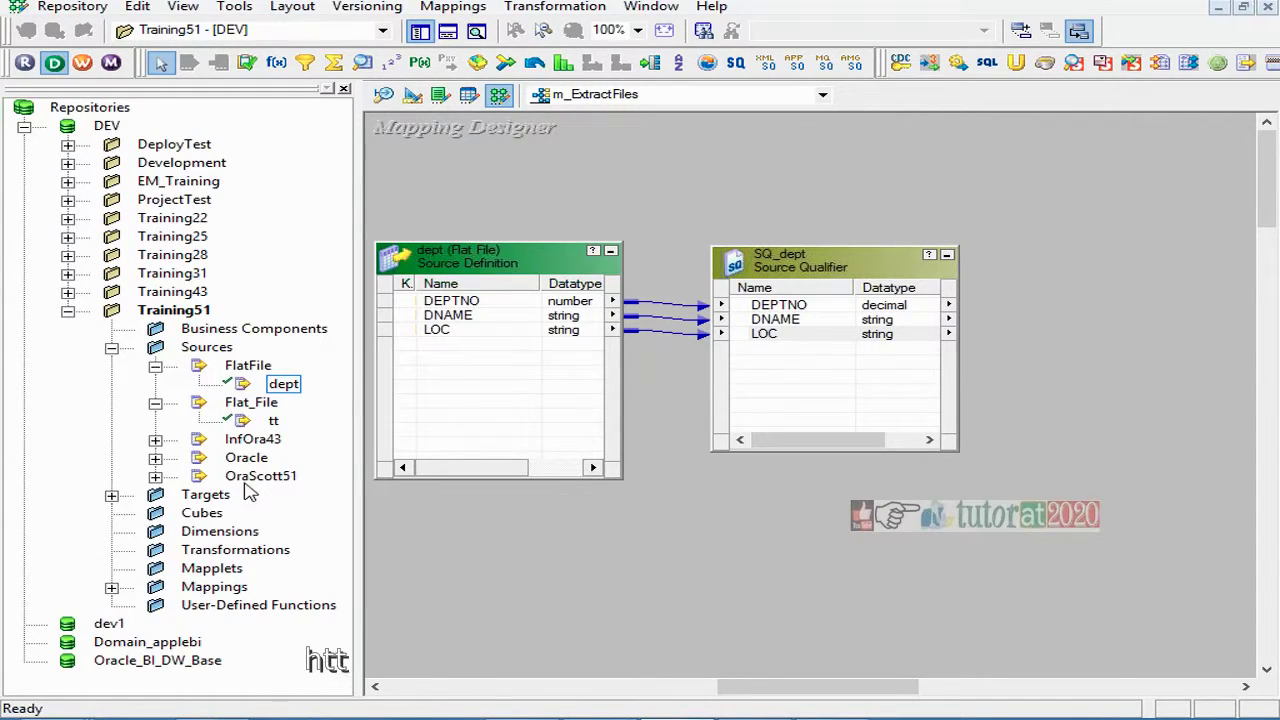
left_click(112, 495)
left_click(258, 496)
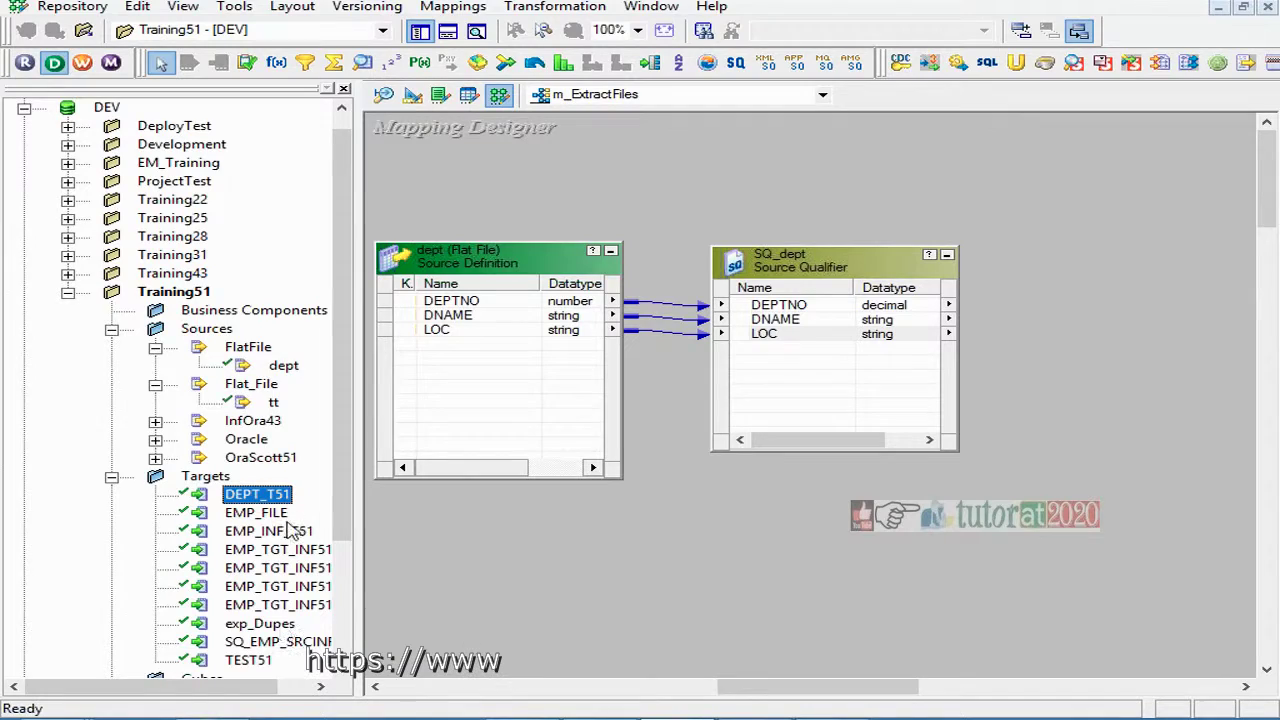
left_click_drag(270, 502, 1194, 286)
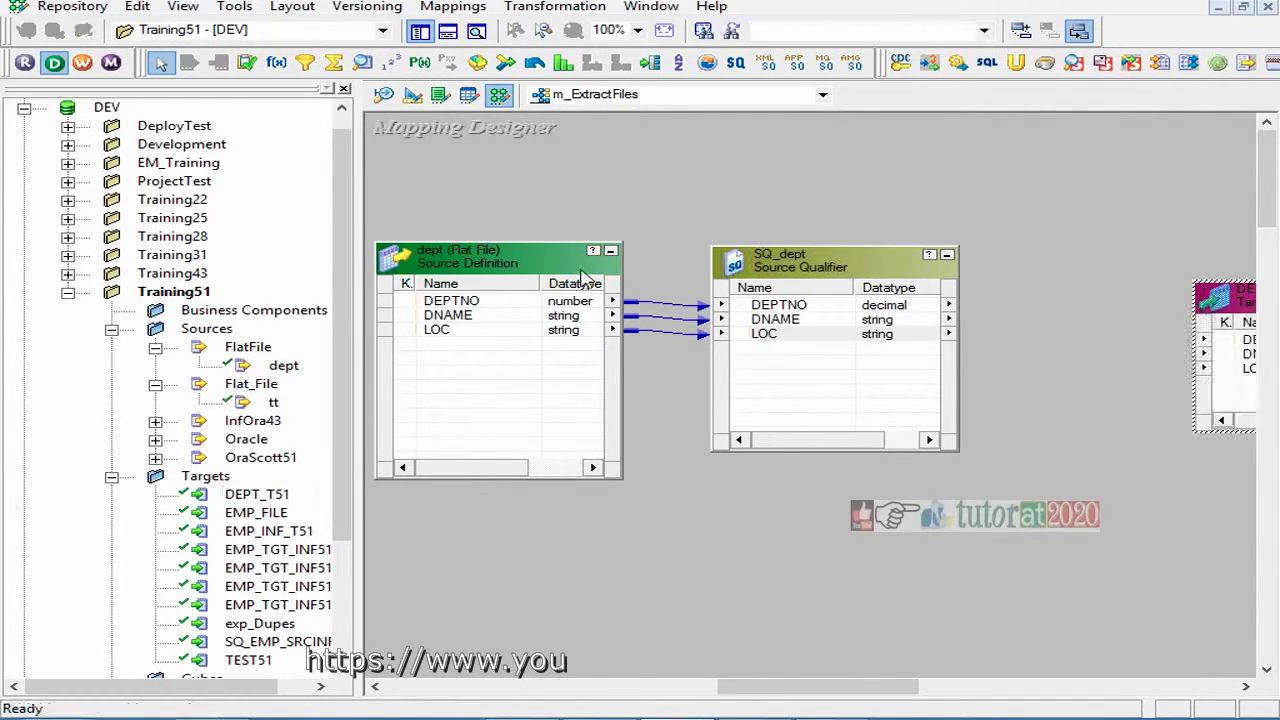
left_click(424, 34)
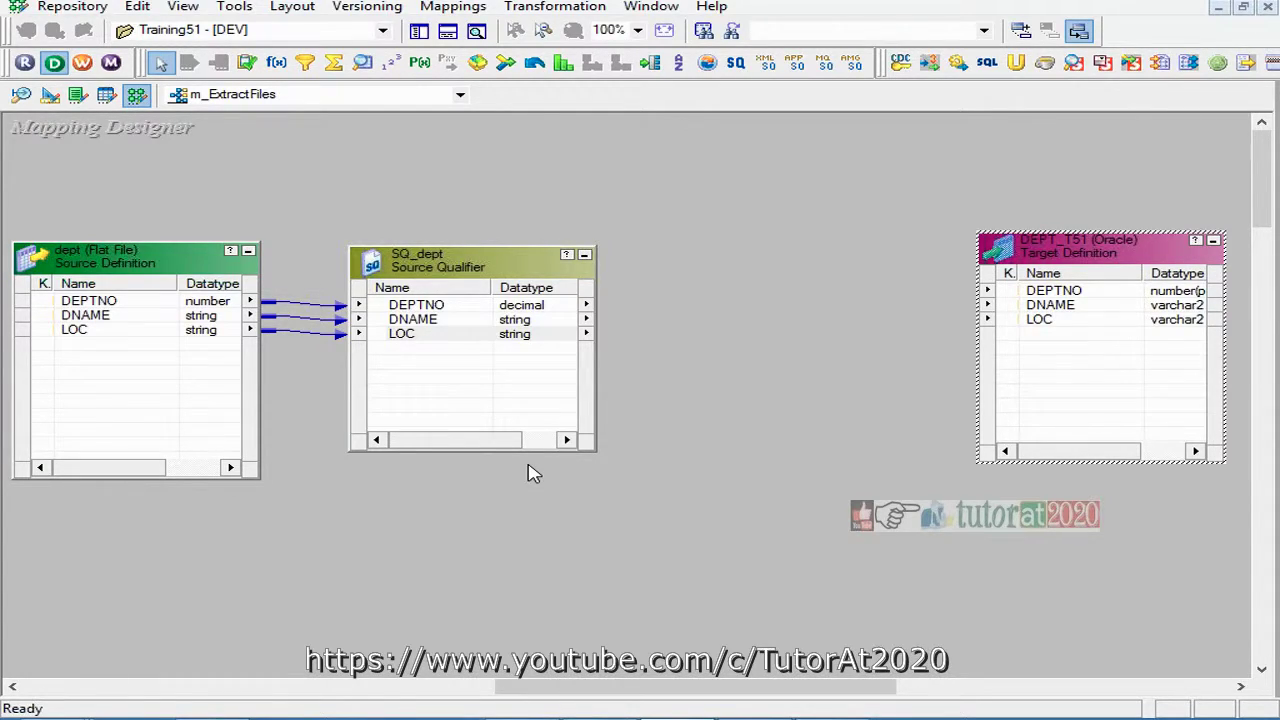
- Shift SQ_dept slightly toward the target and create an Expression transformation named exp in the mapping
left_click(547, 8)
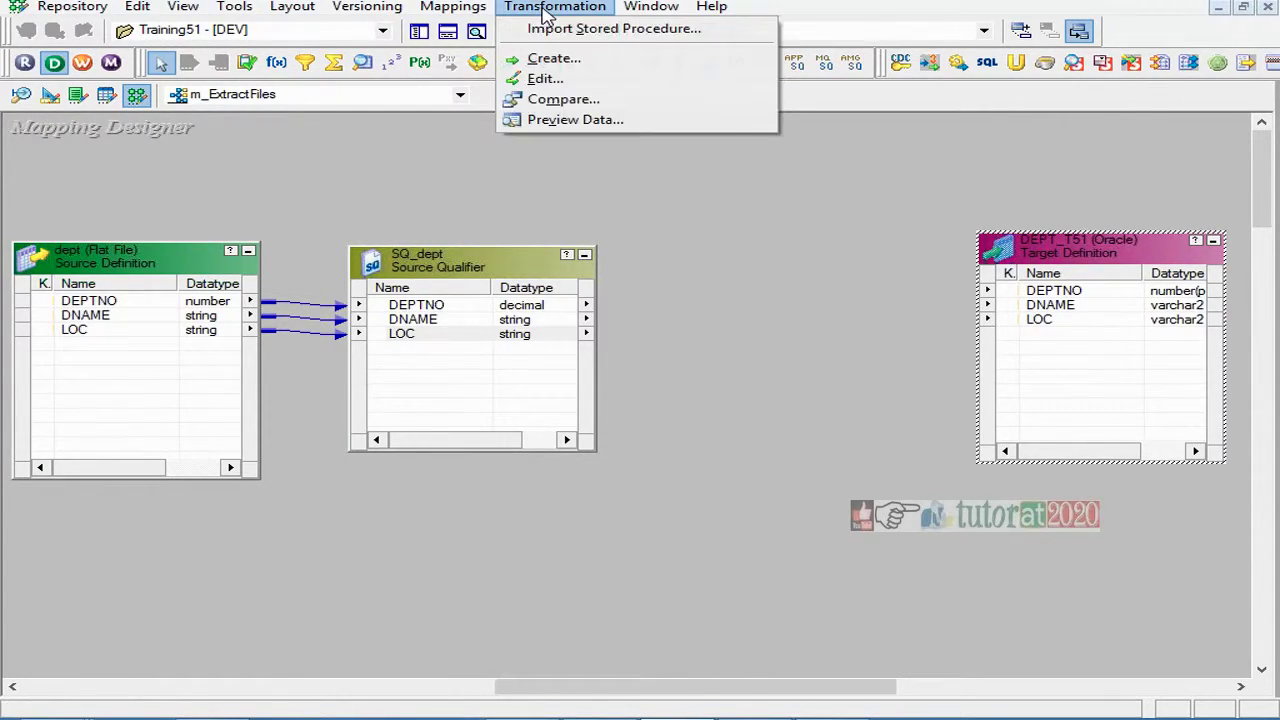
key("Escape")
left_click_drag(480, 263, 511, 261)
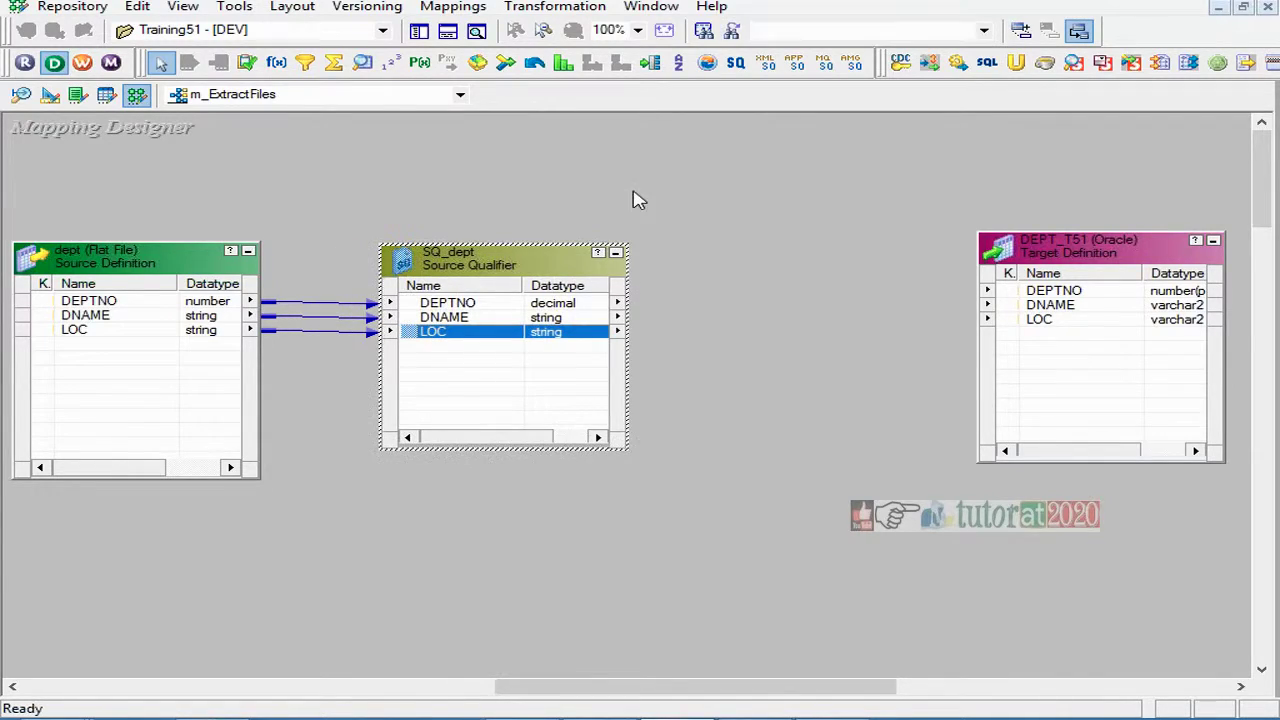
left_click(547, 9)
left_click(643, 59)
key("e")
left_click(441, 425)
type("exp")
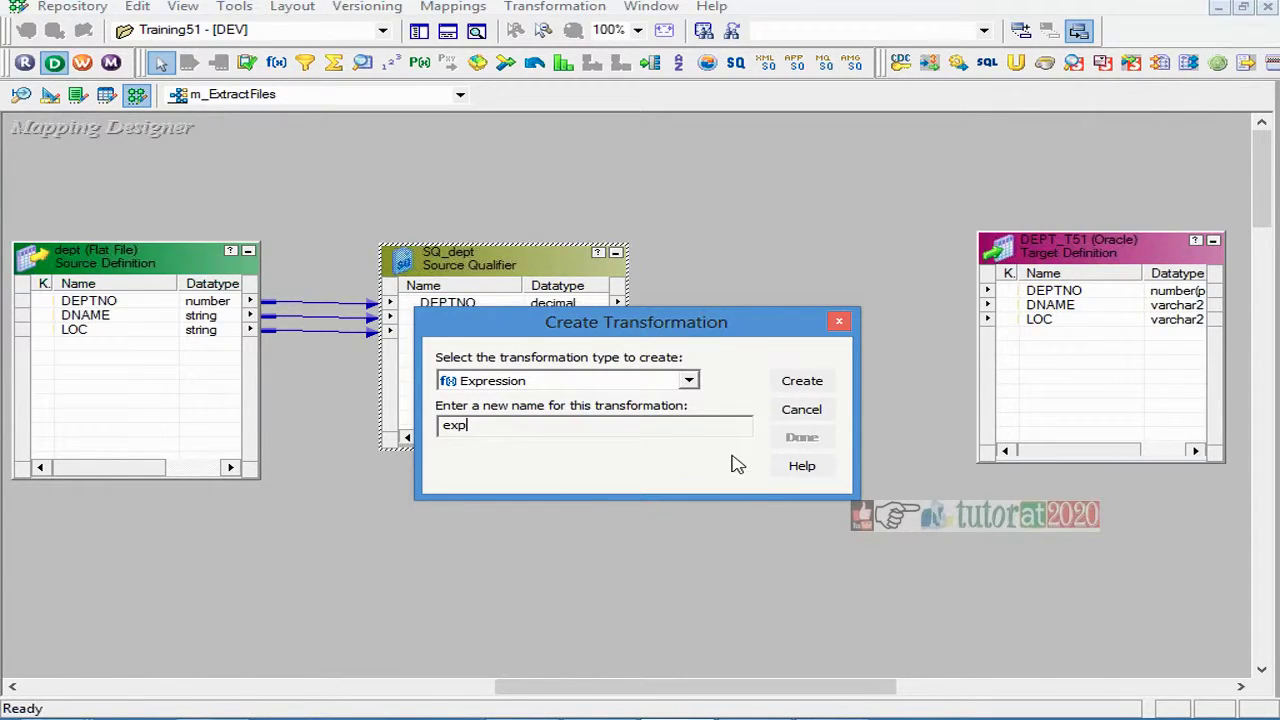
left_click(800, 380)
left_click(802, 437)
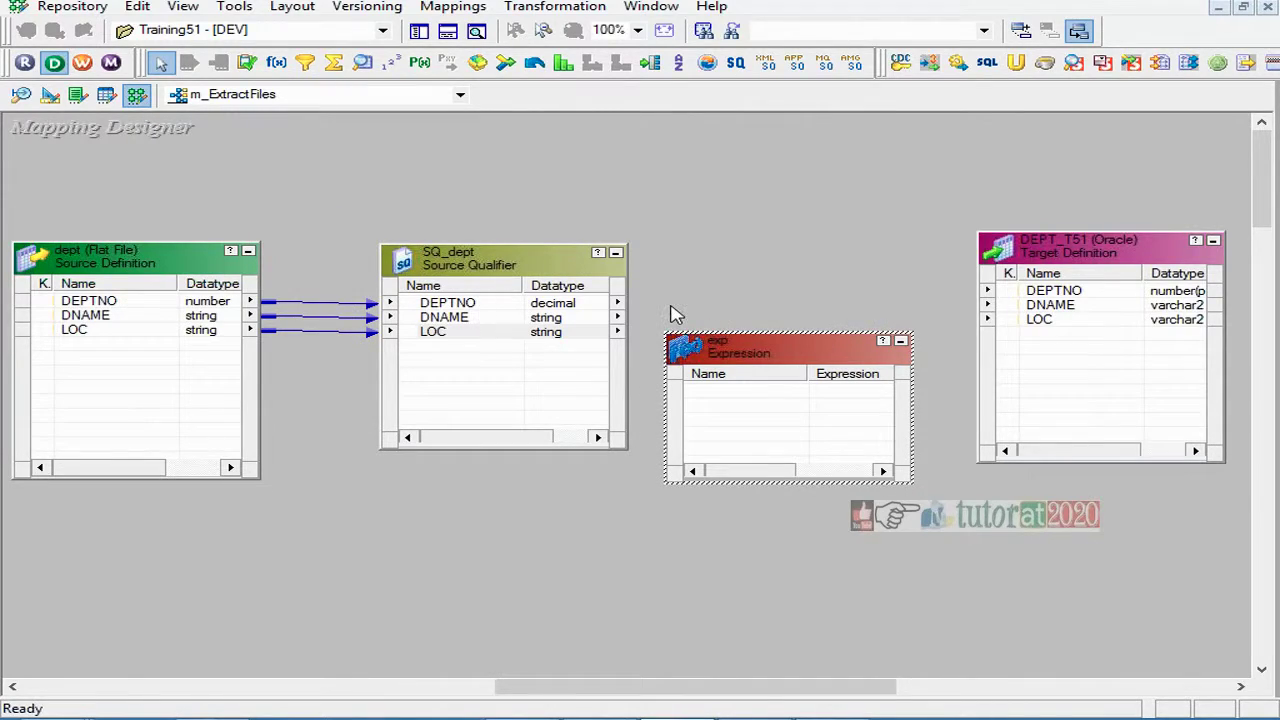
- Place exp between SQ_dept and DEPT_T51, and link all SQ_dept ports into exp
left_click_drag(752, 358, 800, 305)
left_click(458, 303)
right_click(460, 304)
left_click(534, 317)
left_click_drag(586, 314, 790, 355)
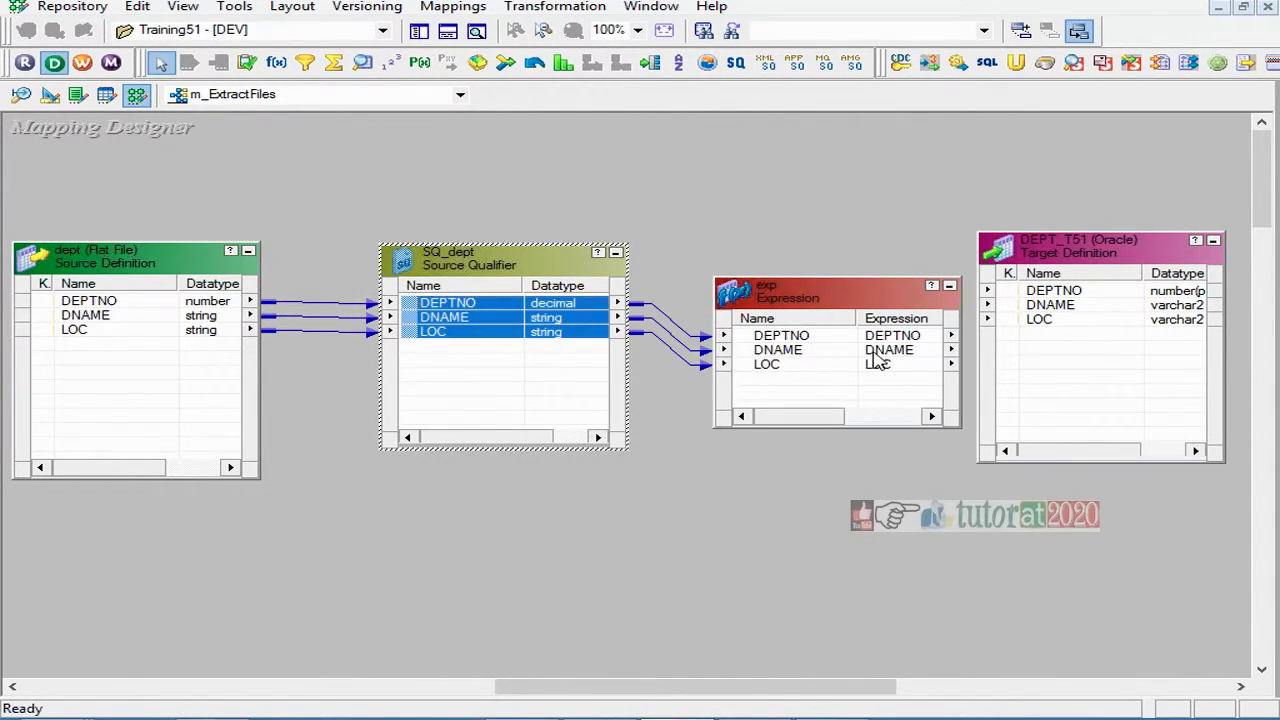
- Link all exp ports to the matching DEPT_T51 columns and rearrange exp for clear spacing in the mapping
left_click(889, 337)
right_click(889, 338)
left_click(958, 347)
left_click_drag(938, 350, 1068, 300)
left_click_drag(830, 290, 830, 214)
left_click_drag(797, 274, 808, 312)
left_click(822, 336)
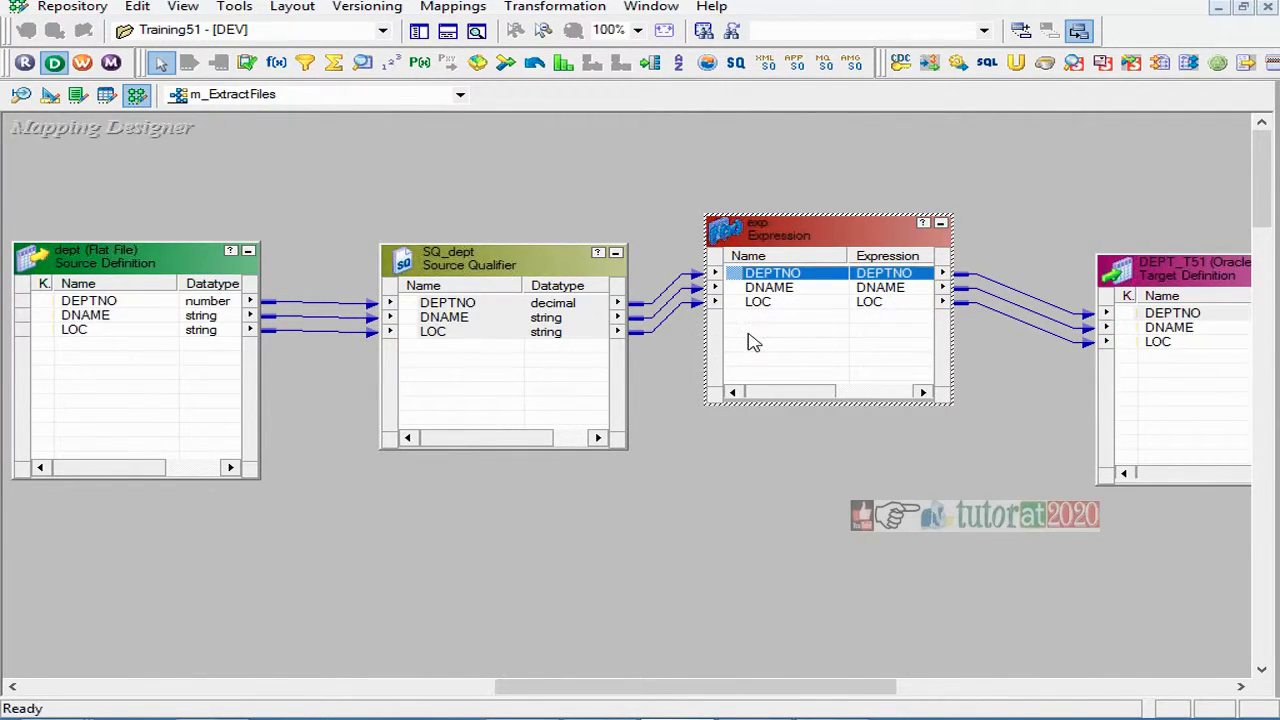
- Save the m_ExtractFiles mapping, check its validation messages in the output window, and hide that window again
left_click(810, 538)
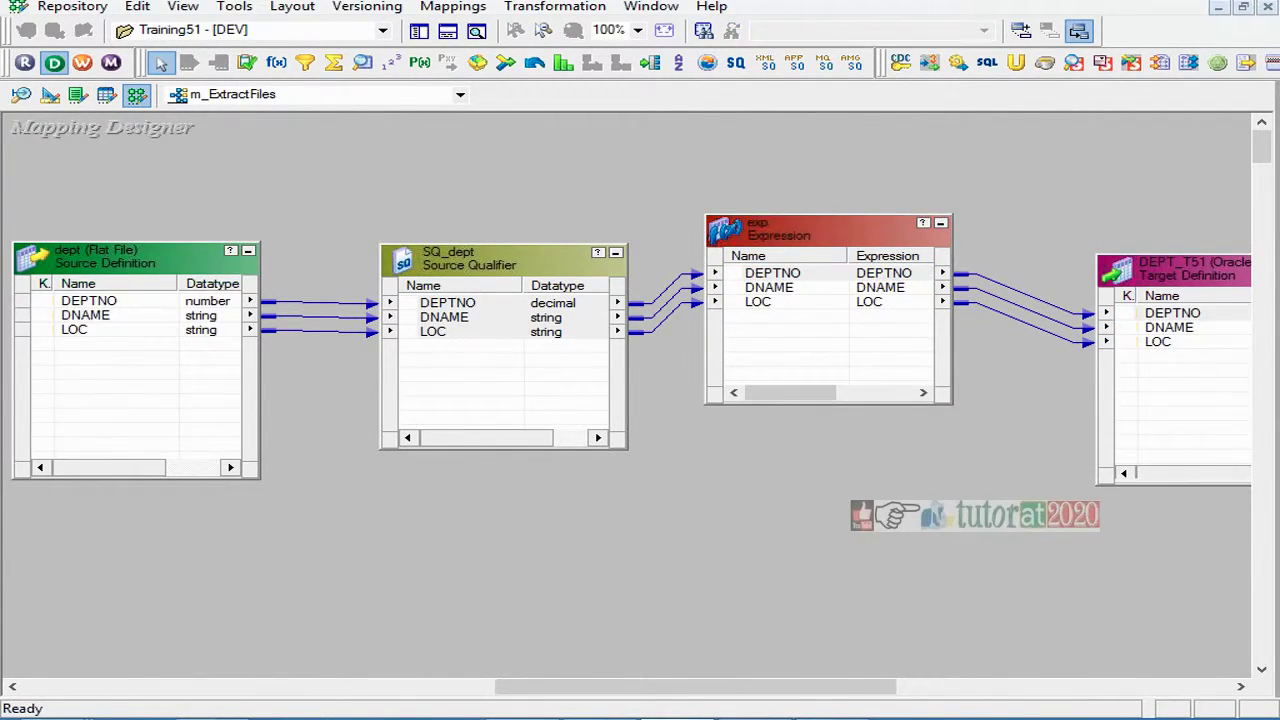
key("ctrl+s")
left_click(447, 31)
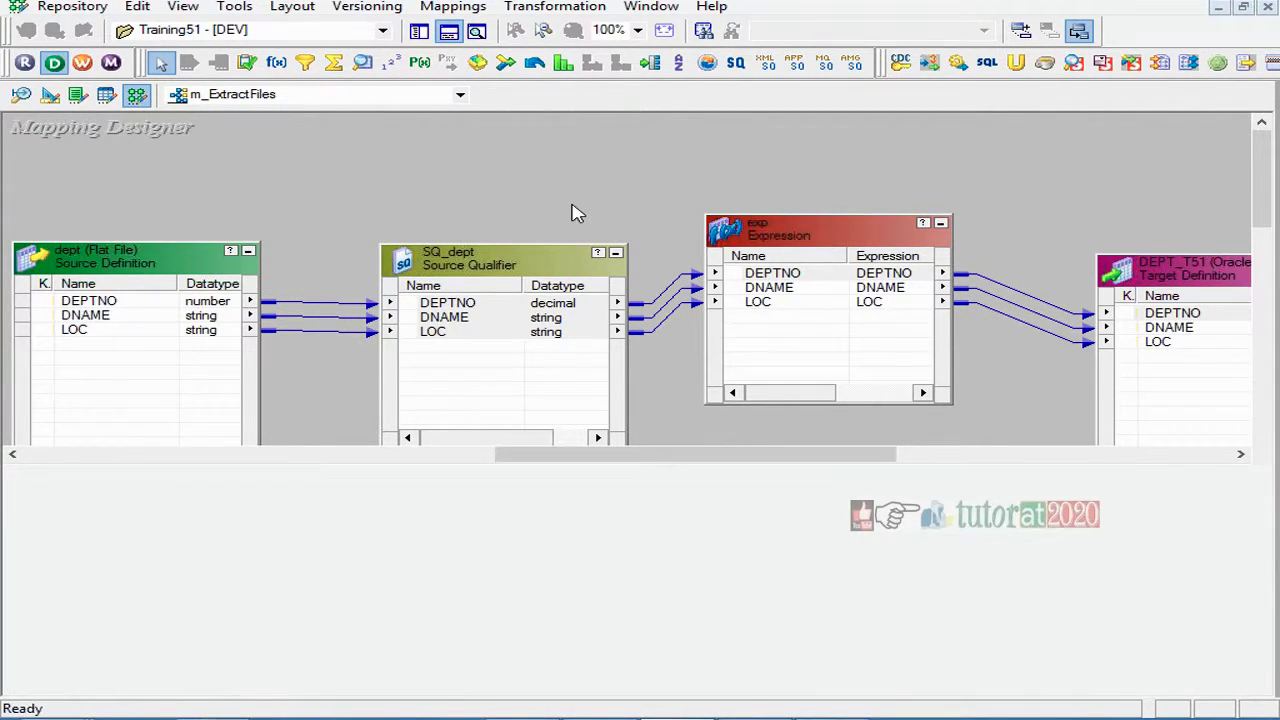
key("ctrl+s")
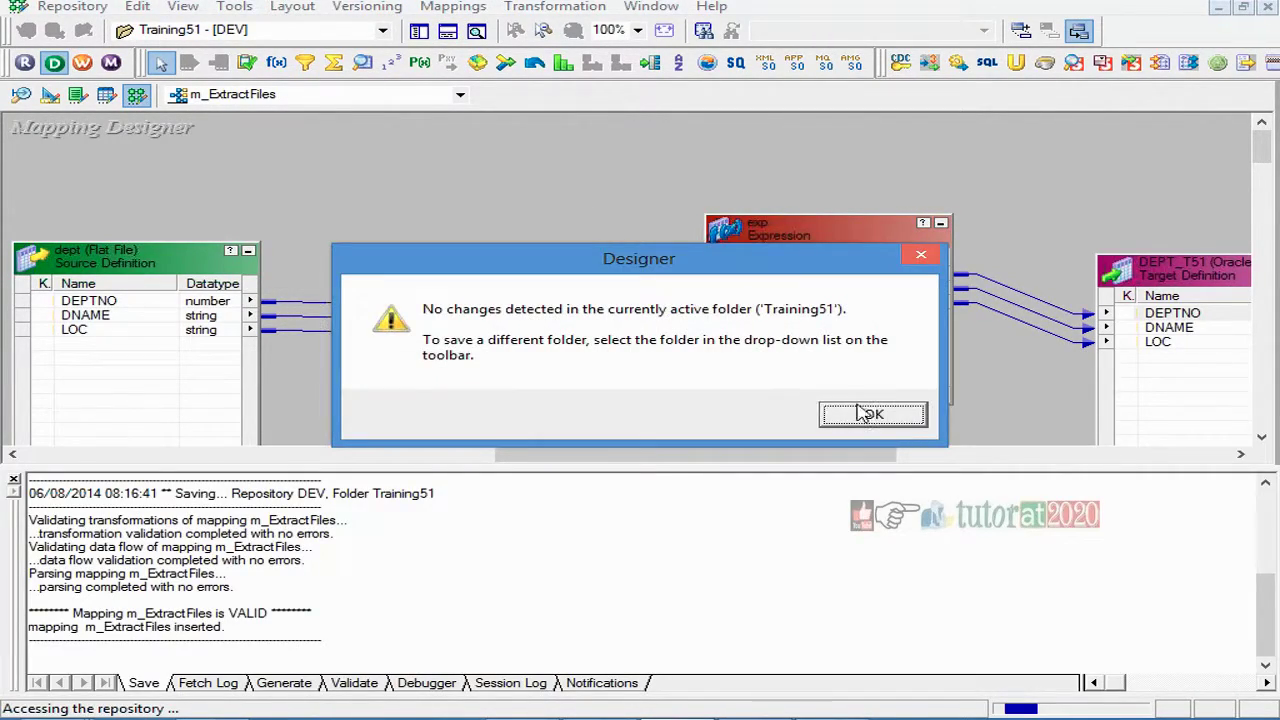
key("Return")
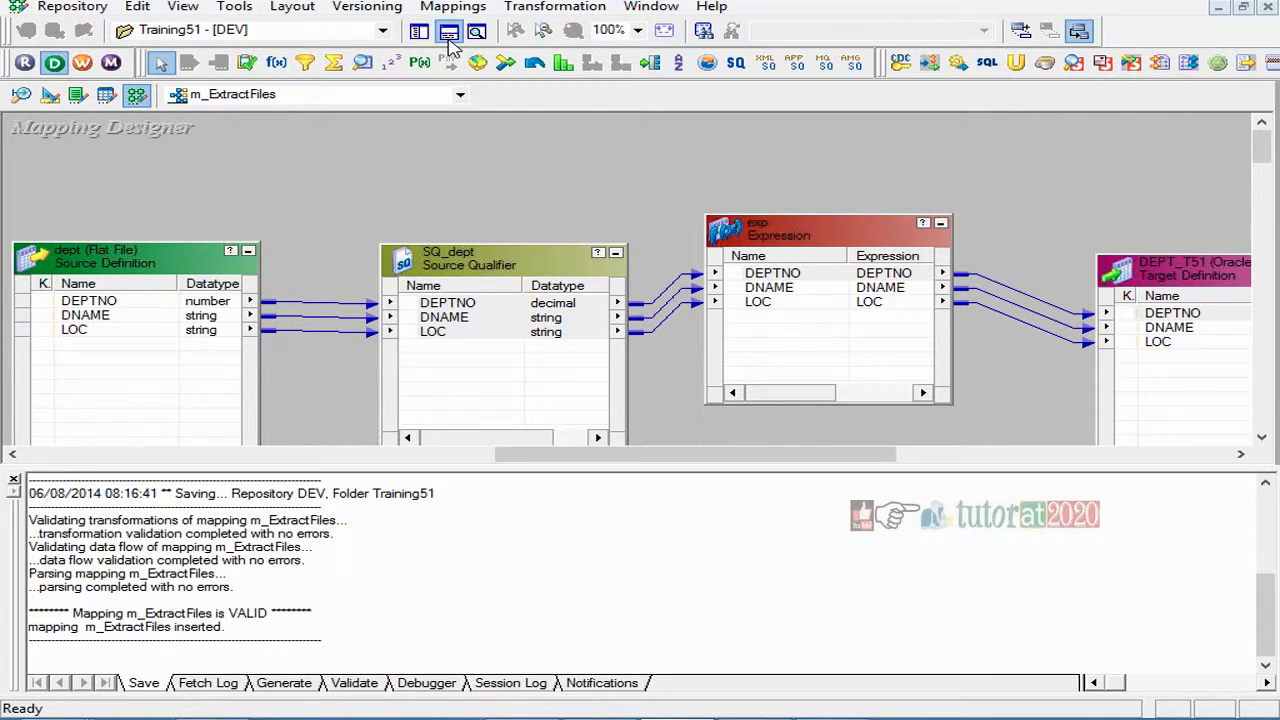
left_click(447, 31)
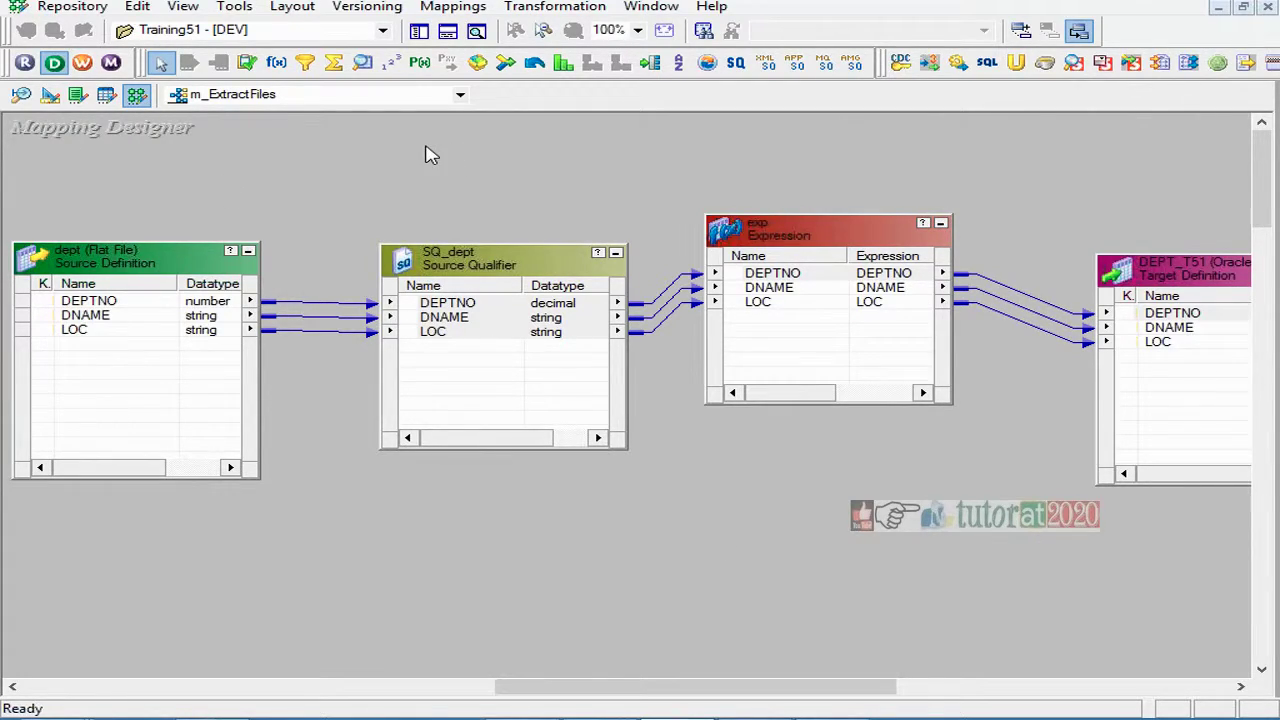
- Switch to the PowerCenter Workflow Manager and maximize its window
left_click(83, 63)
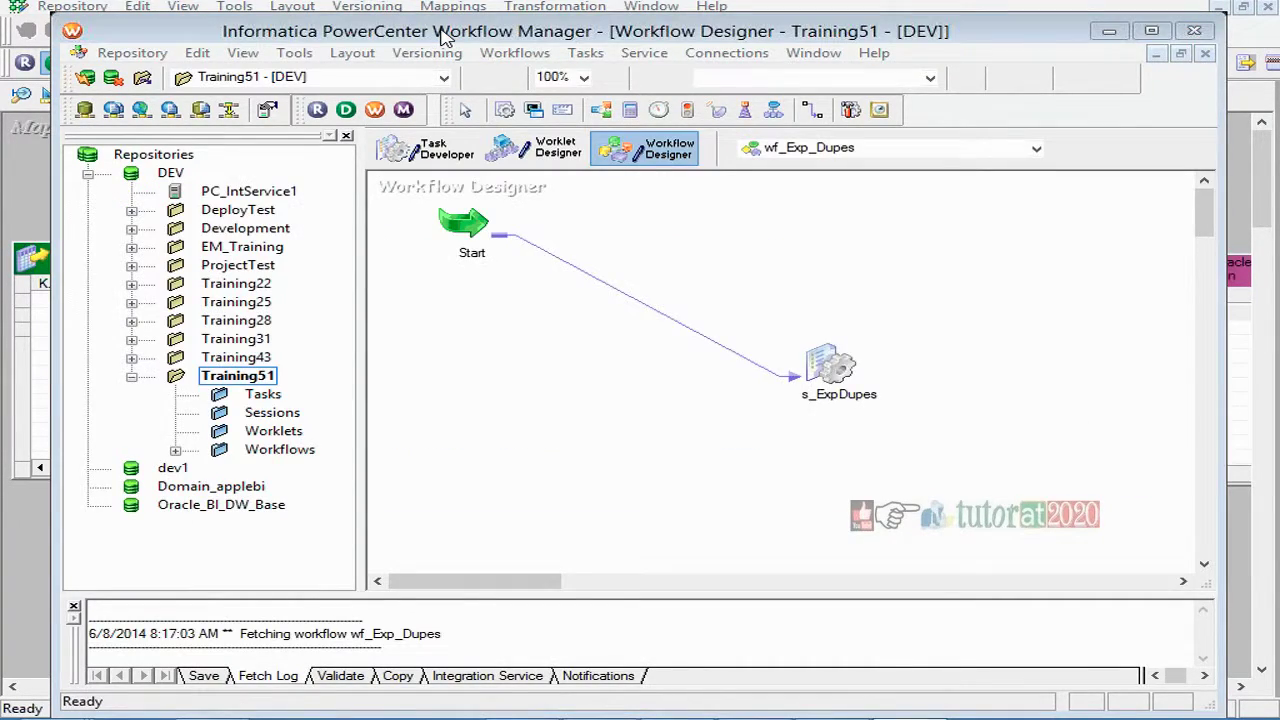
left_click(809, 289)
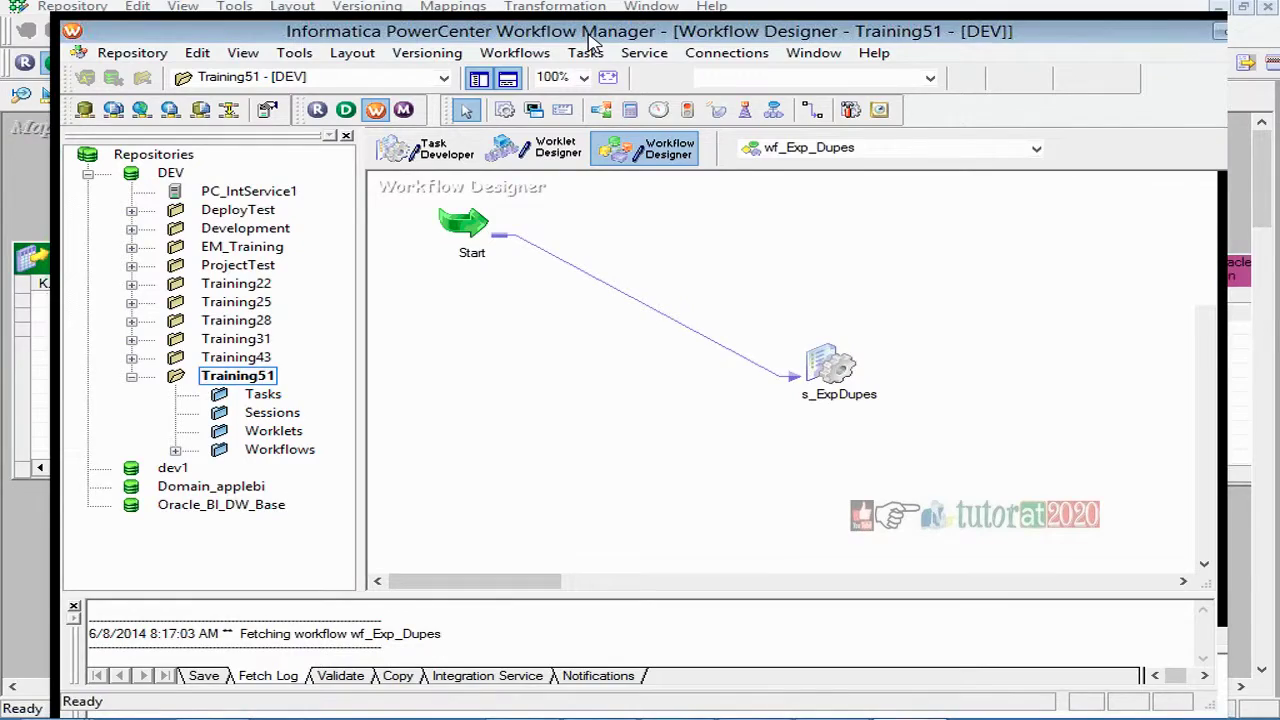
double_click(594, 31)
- Create a new workflow named wf_FileExtract
left_click(455, 6)
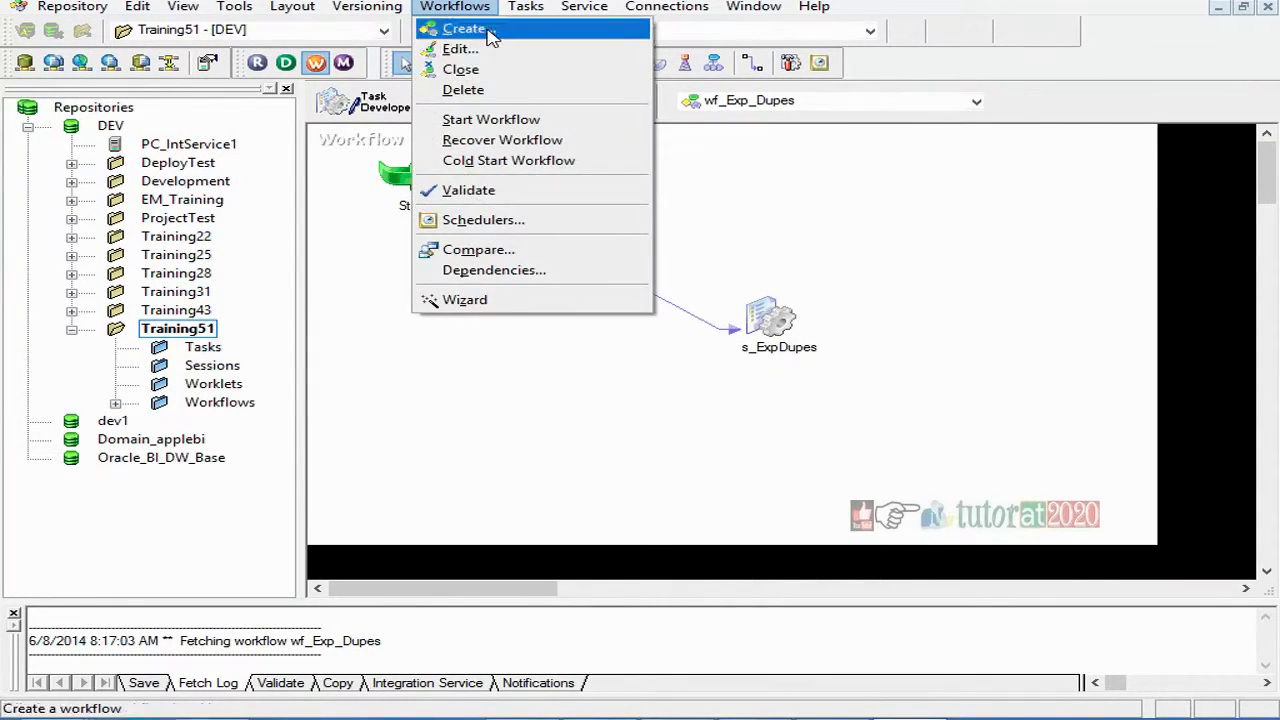
left_click(489, 31)
type("wf")
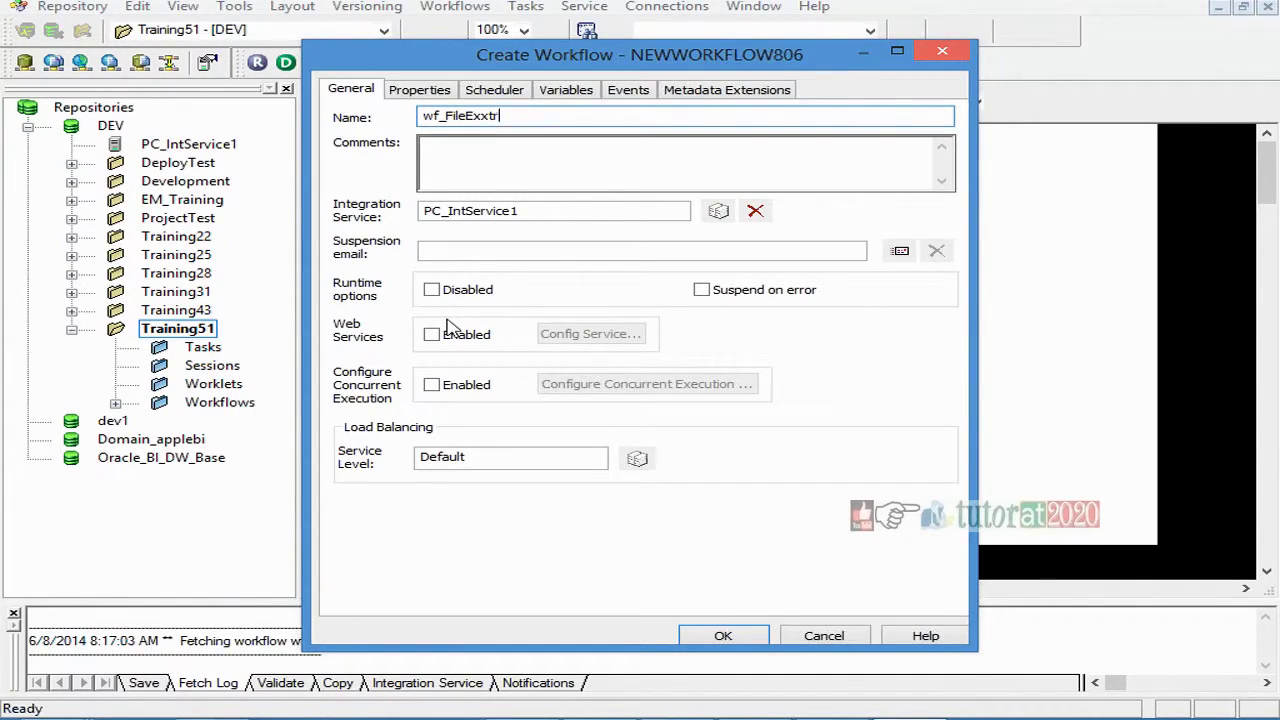
type("_FileExtract")
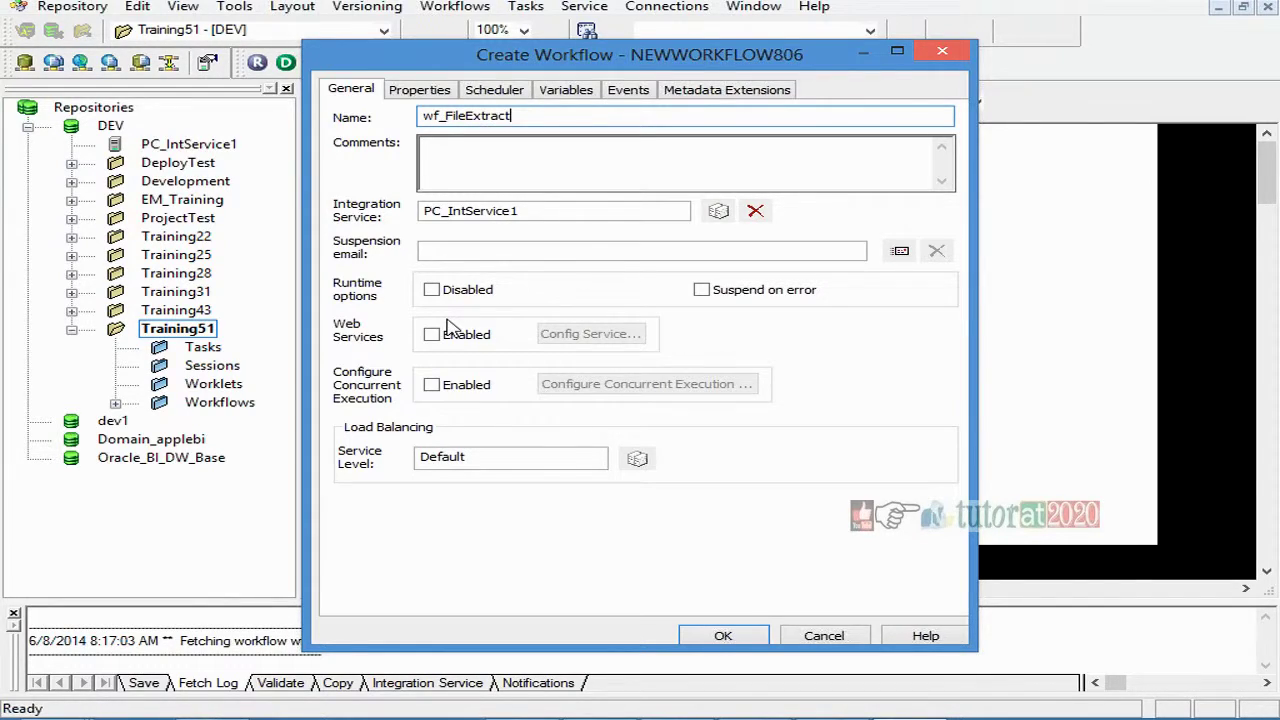
key("Return")
- Create a Session task named s_FileExtract in the workflow and associate it with the m_ExtractFiles mapping
left_click(527, 8)
left_click(530, 29)
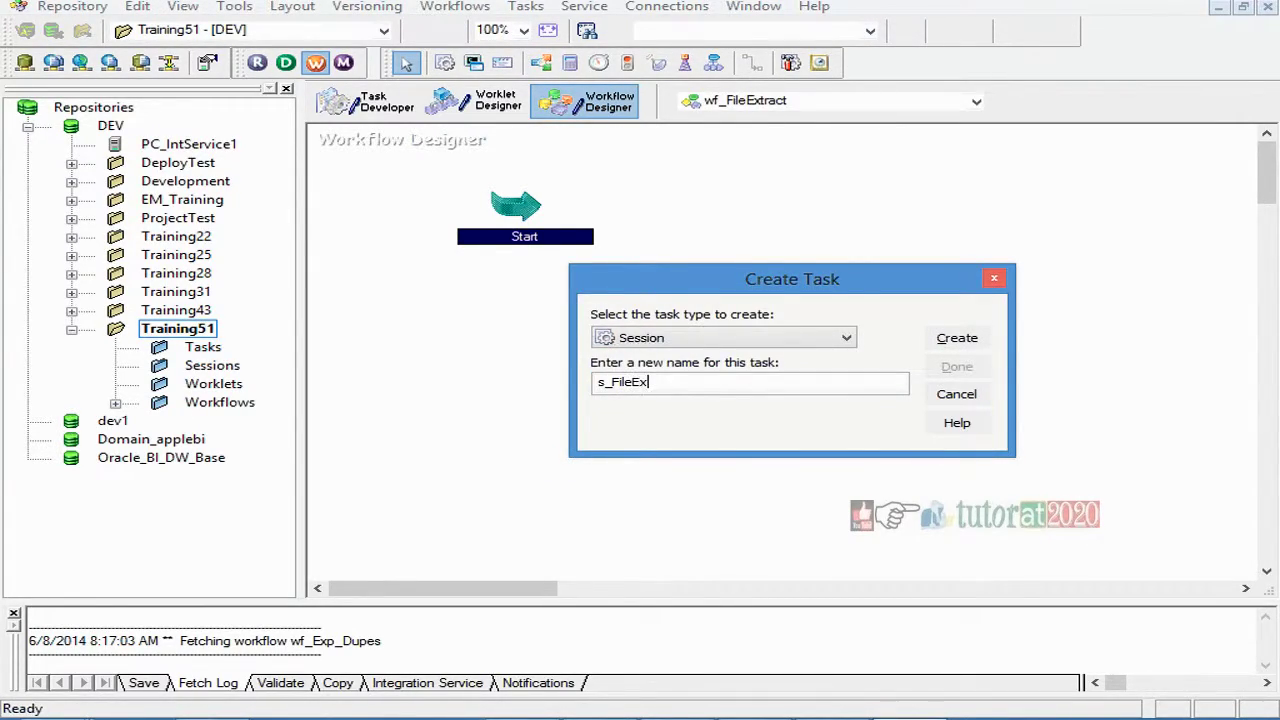
key("Return")
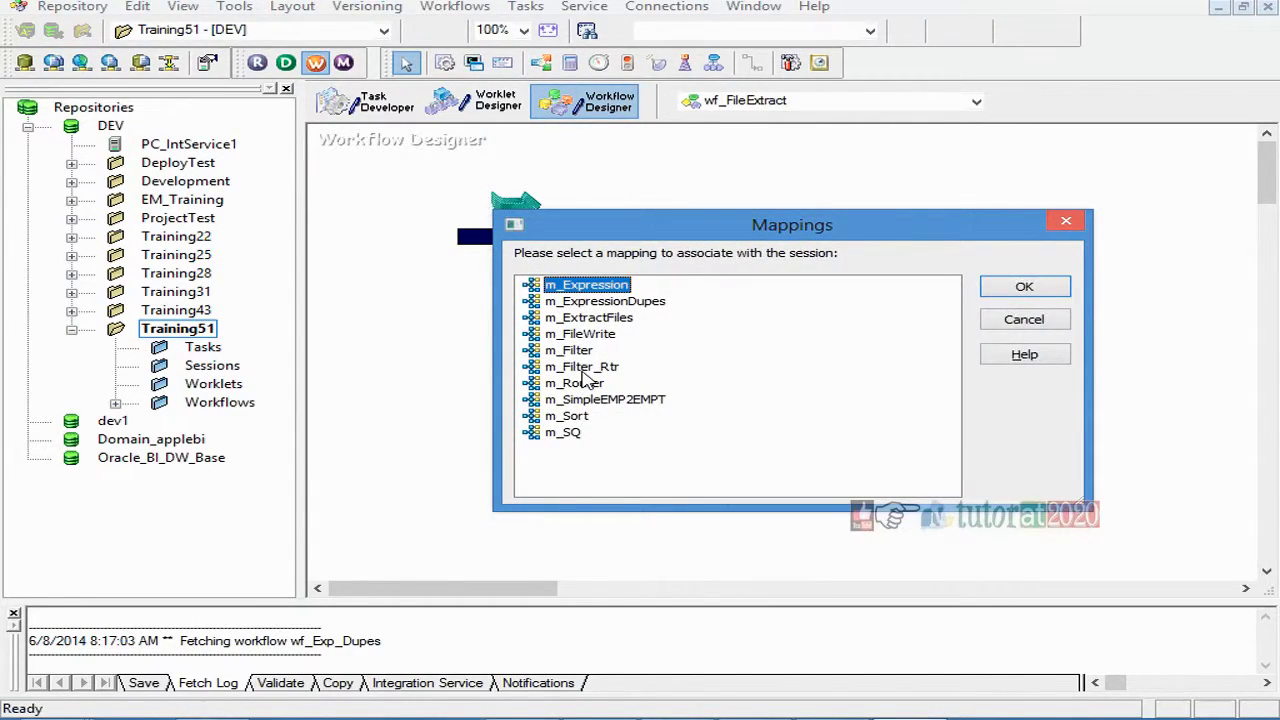
left_click(588, 336)
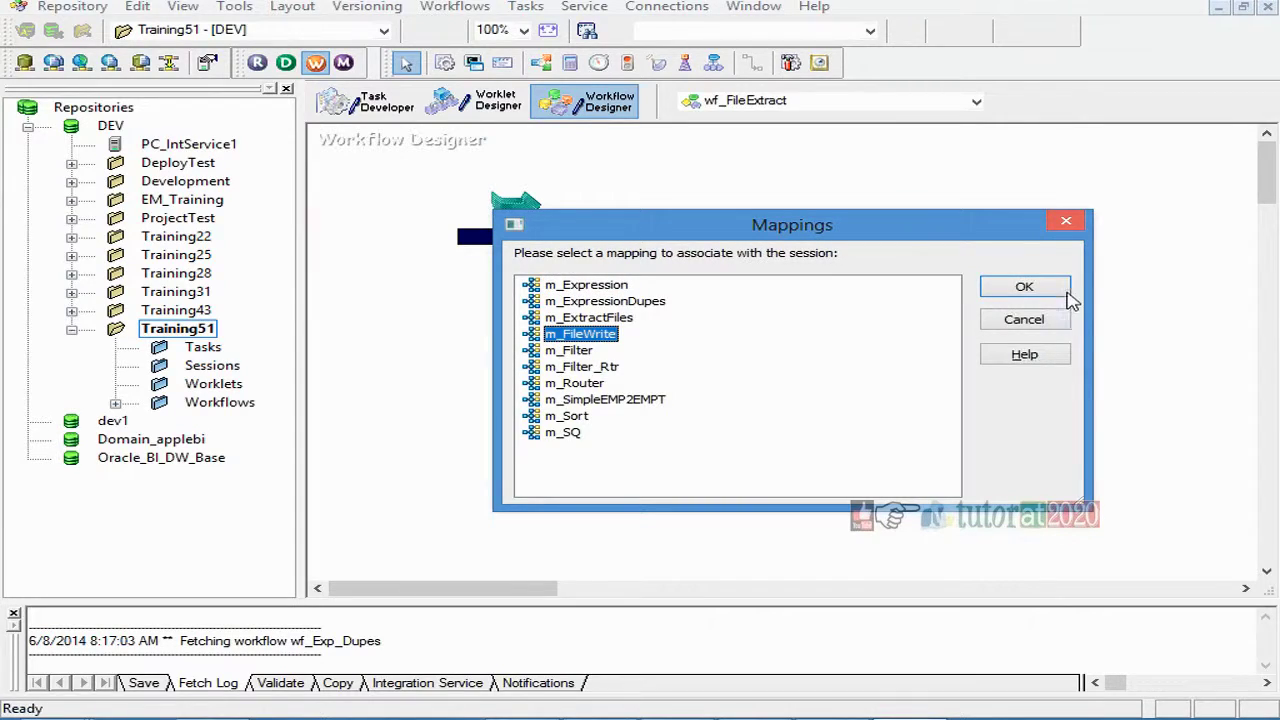
left_click(606, 318)
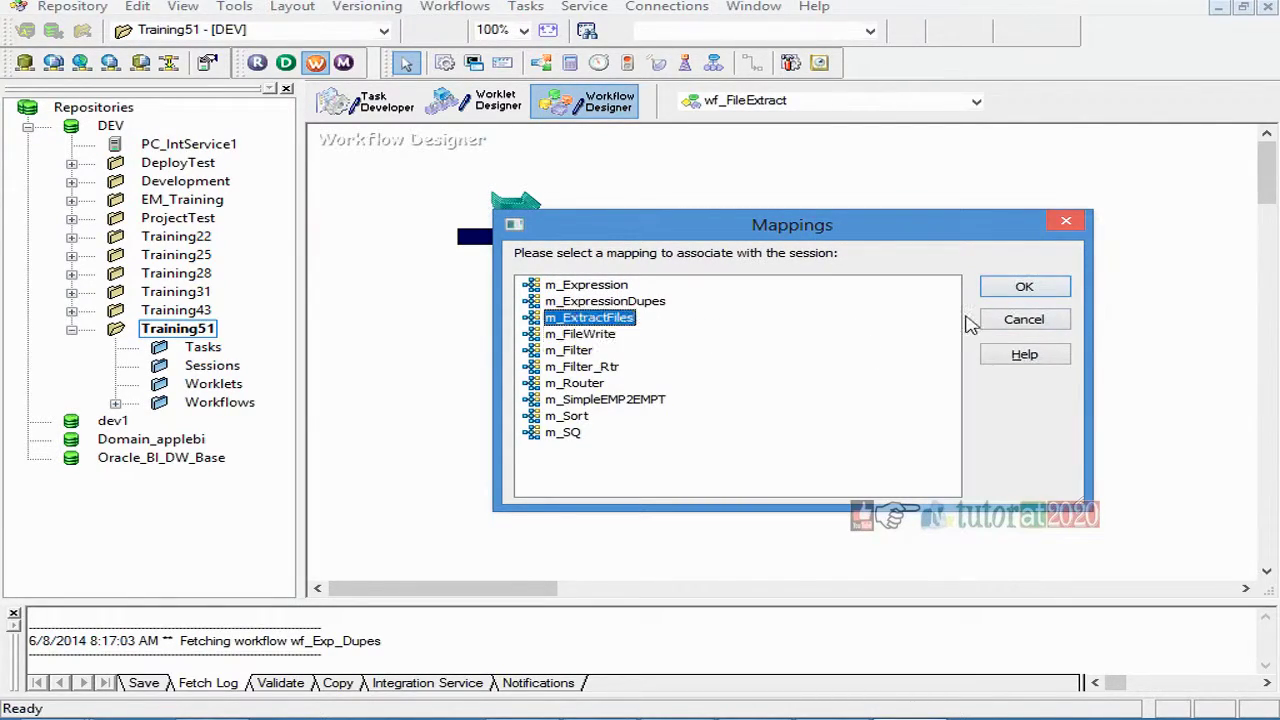
left_click(1003, 288)
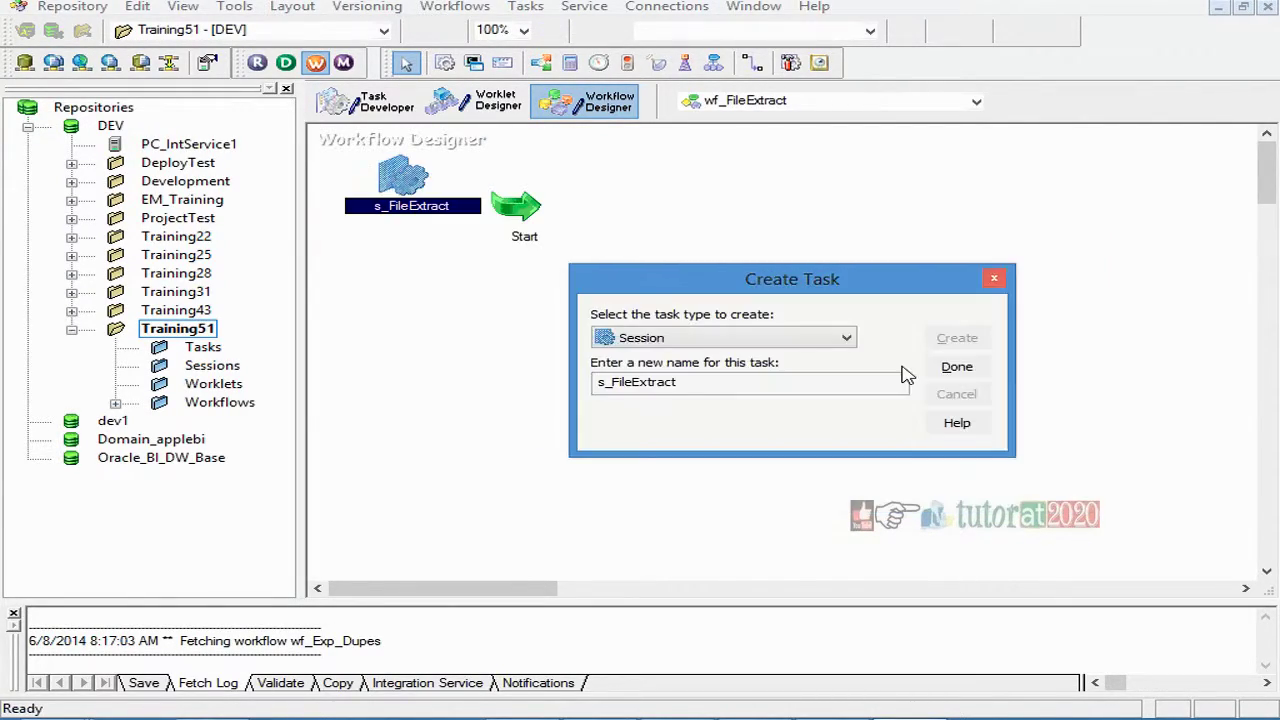
left_click(957, 367)
- Move s_FileExtract to the far side of the Start task and link Start to it
left_click_drag(403, 185, 725, 300)
left_click(753, 63)
left_click_drag(520, 210, 700, 290)
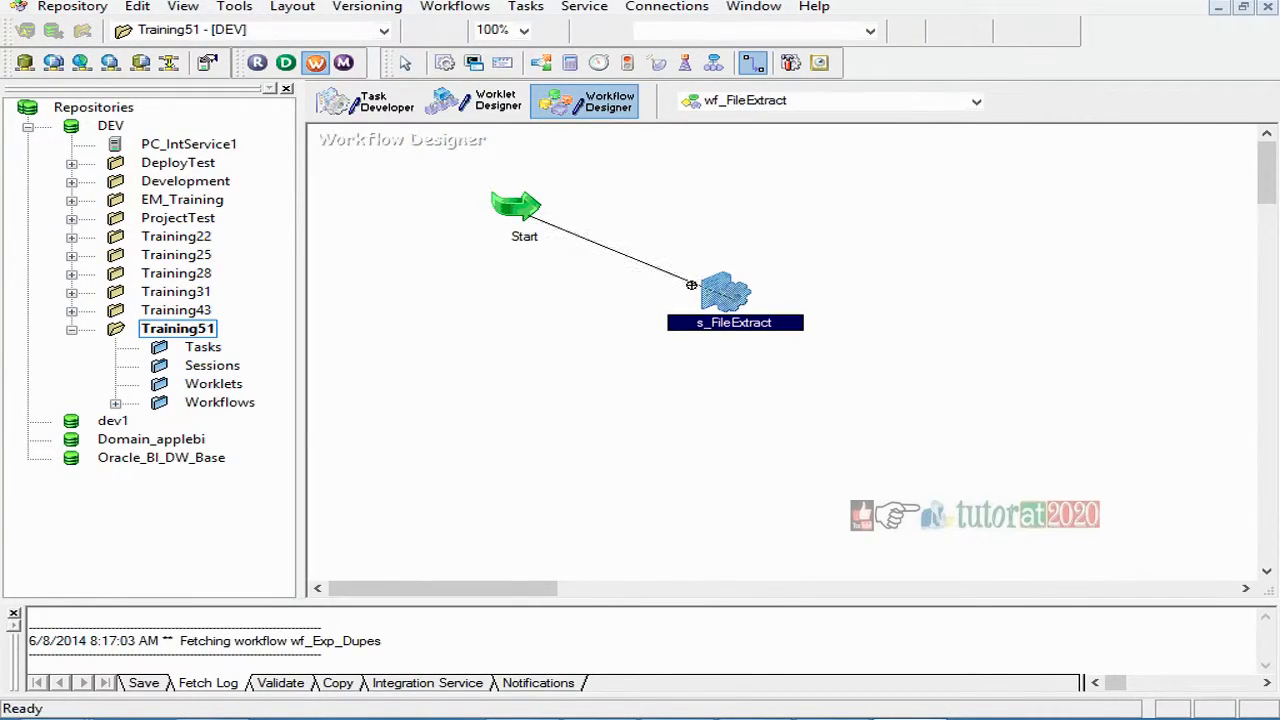
left_click(753, 63)
- Open the SQ_dept source settings in the s_FileExtract session's mapping configuration and collapse the Readers section
double_click(713, 296)
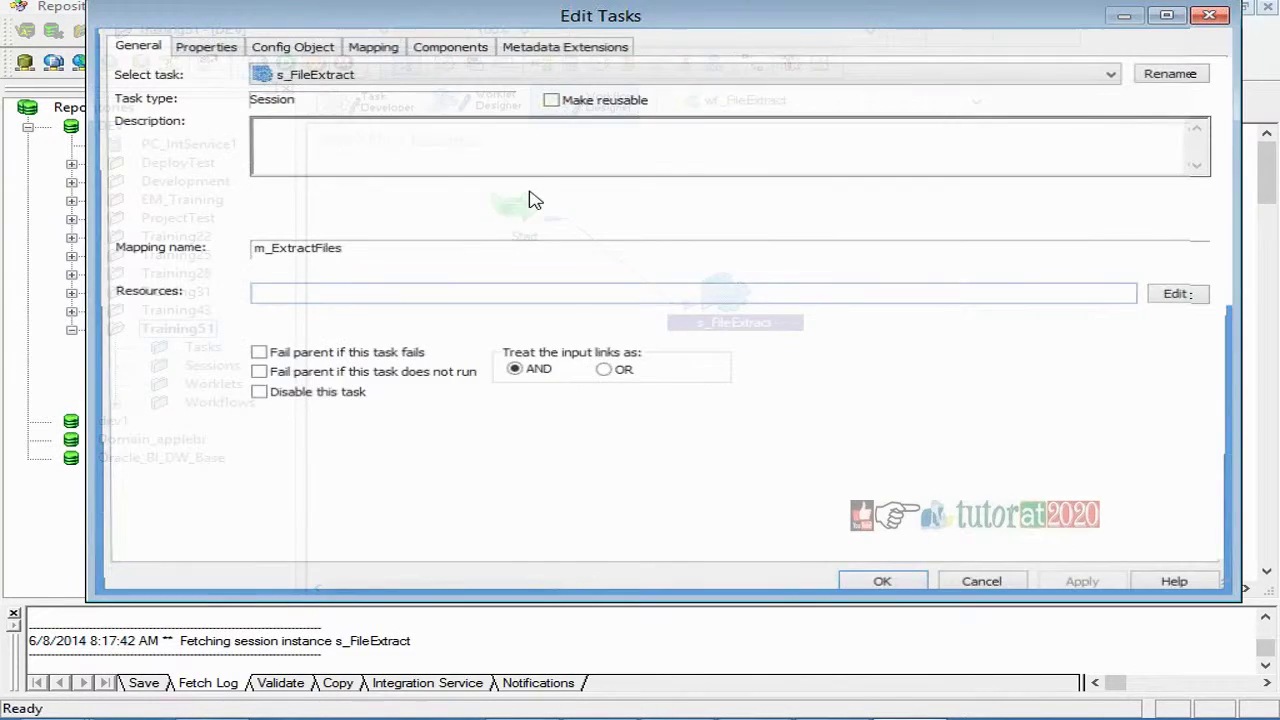
left_click(371, 46)
left_click(240, 208)
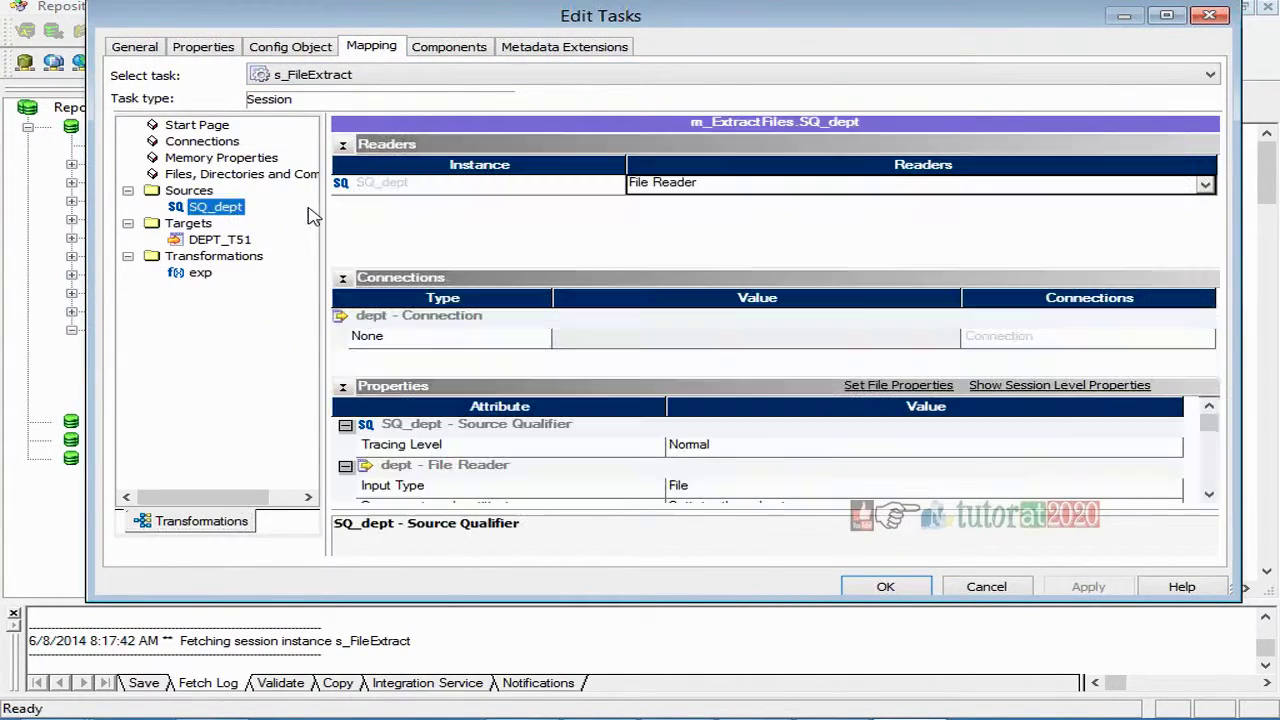
left_click(343, 144)
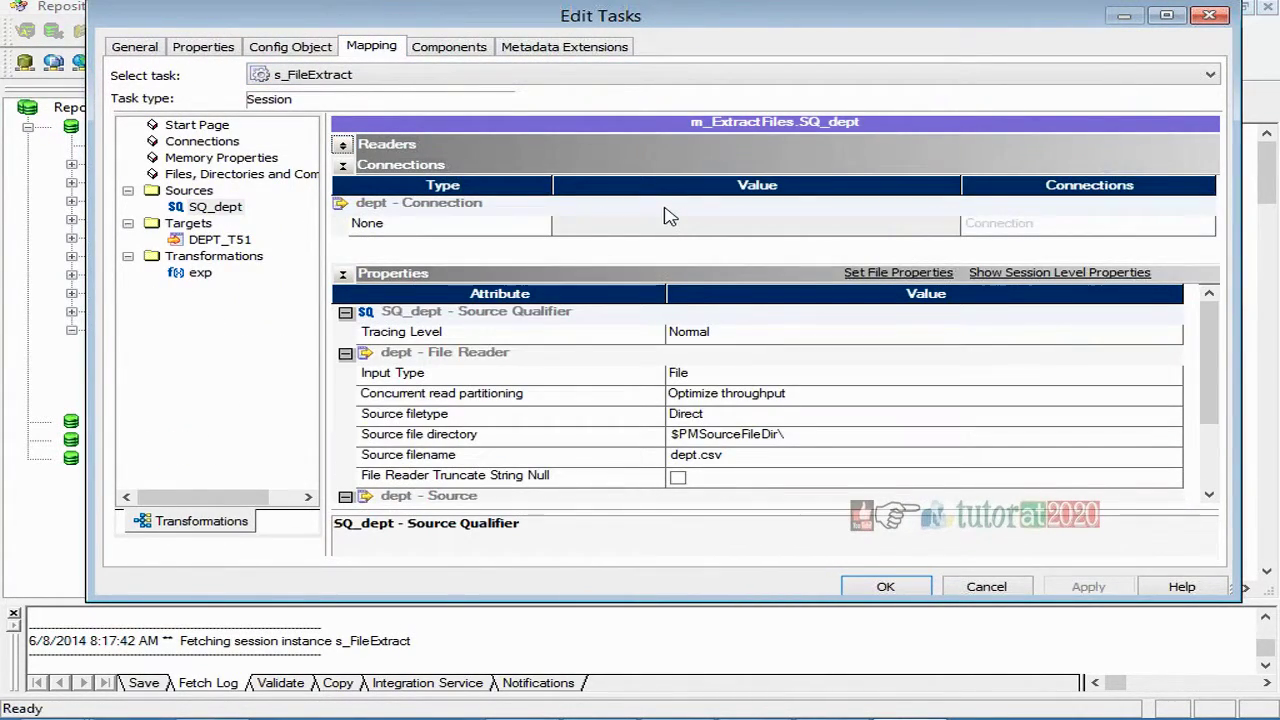
left_click(343, 144)
left_click(215, 207)
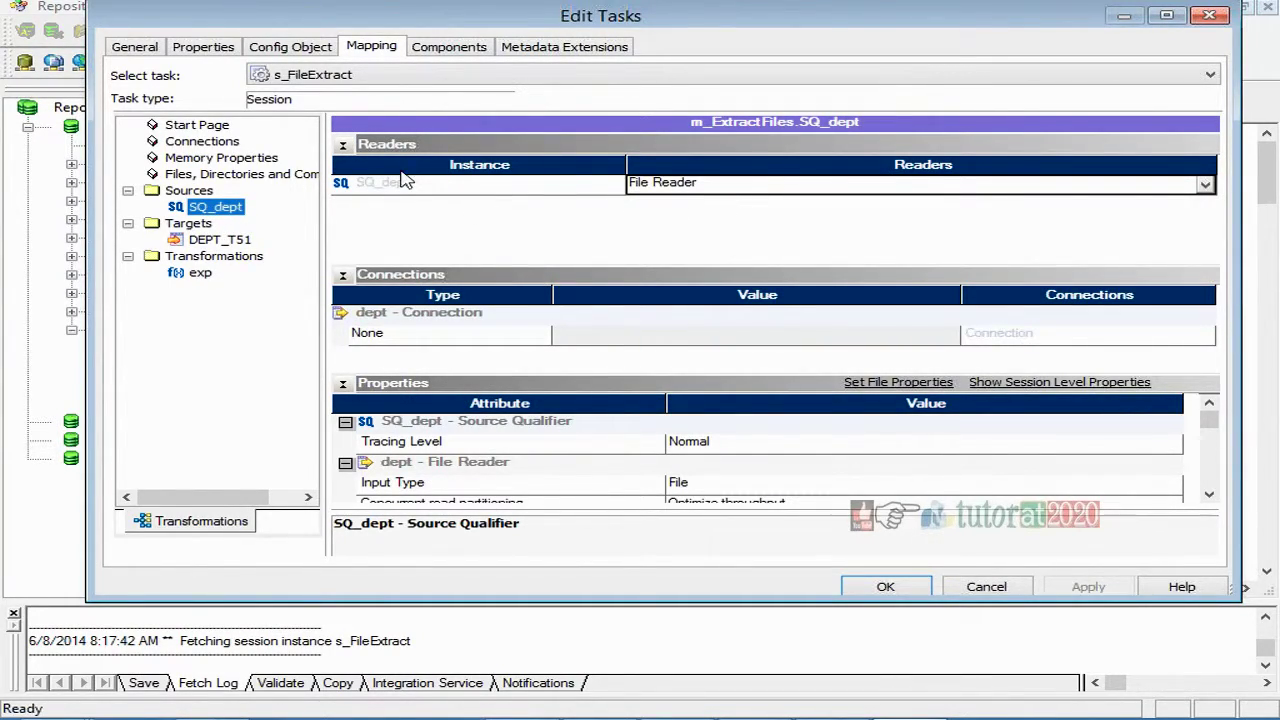
left_click(343, 144)
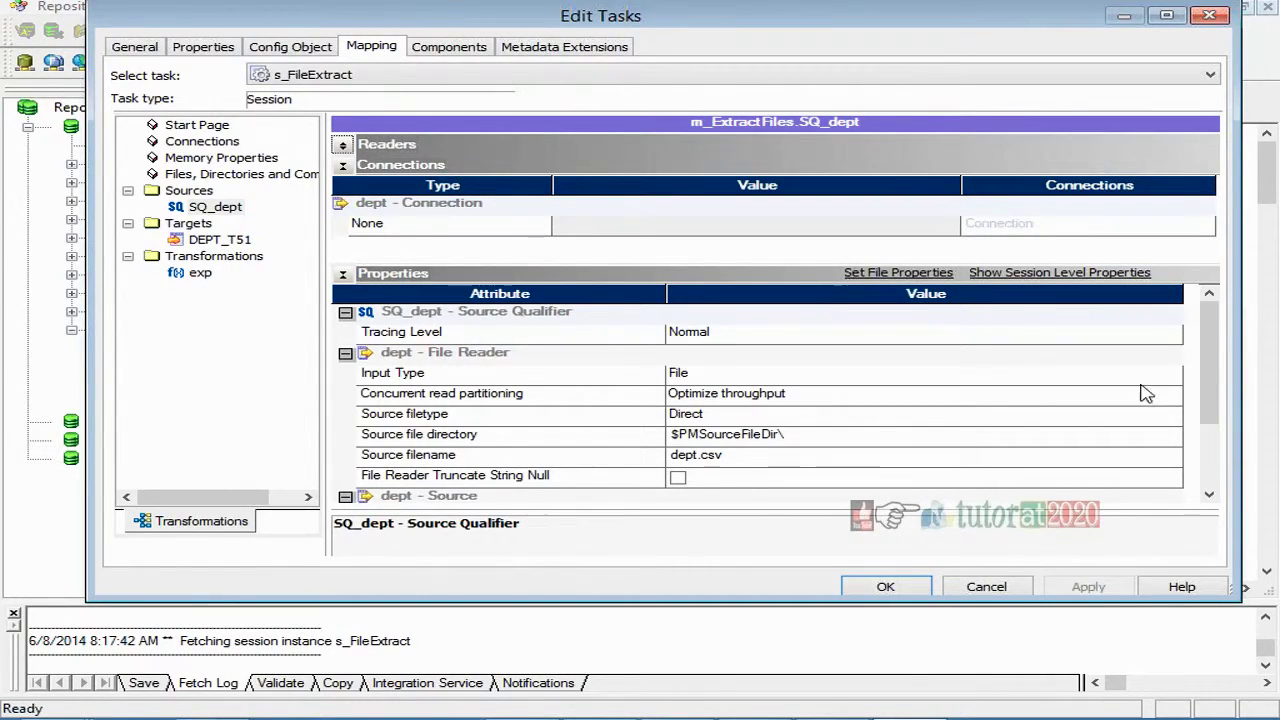
- Check the input type, concurrent read partitioning and source filetype options of the dept file reader, keeping File and Direct
left_click_drag(1209, 382, 1216, 345)
left_click_drag(1210, 361, 1226, 313)
left_click(728, 377)
left_click(729, 378)
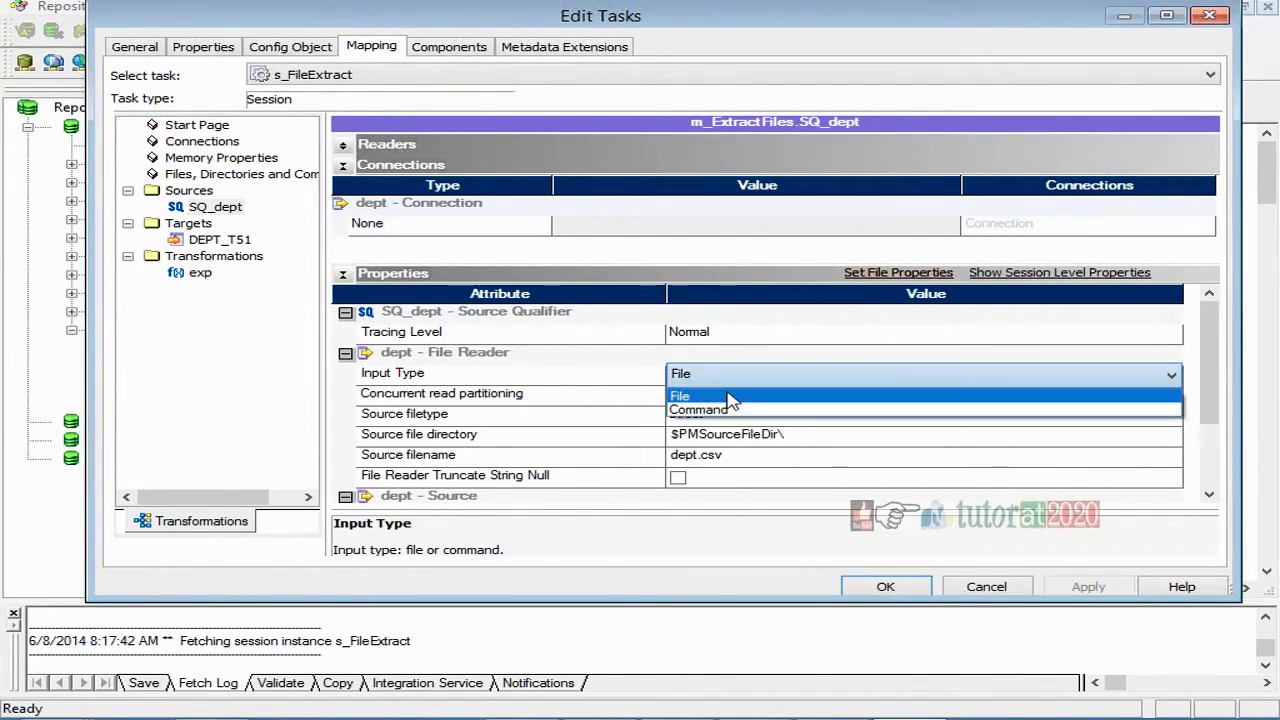
left_click(672, 395)
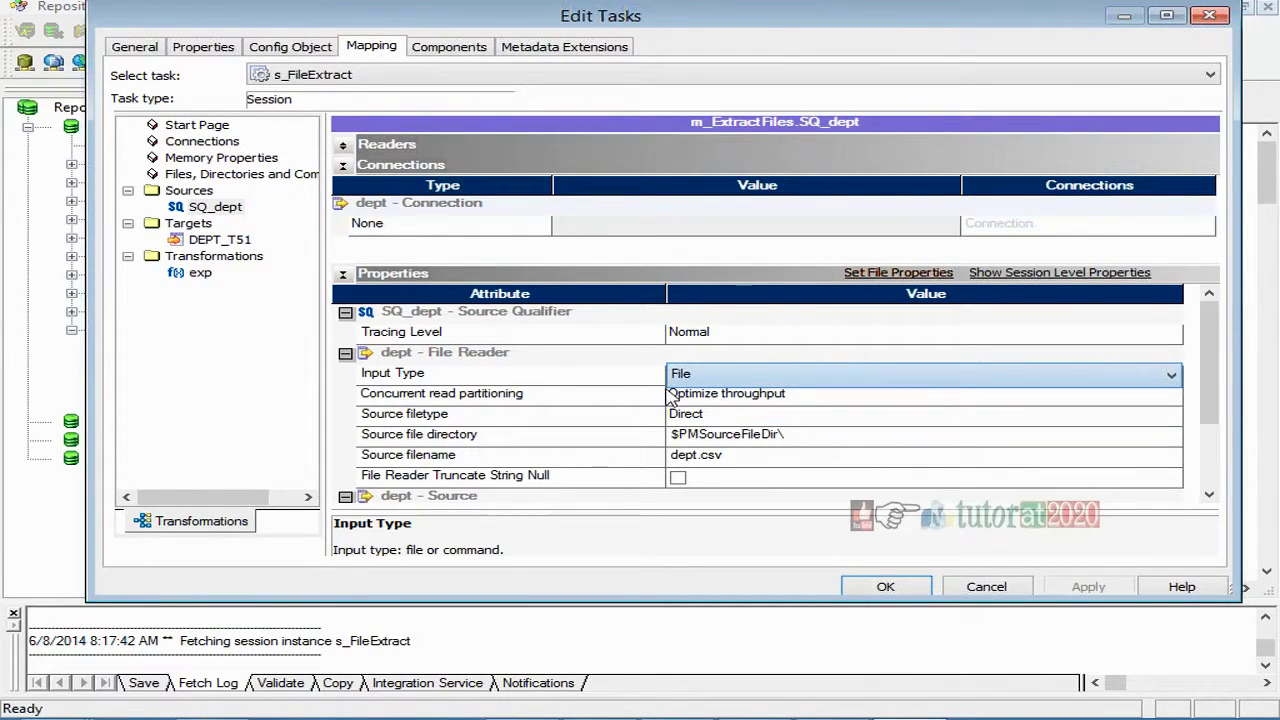
left_click(565, 402)
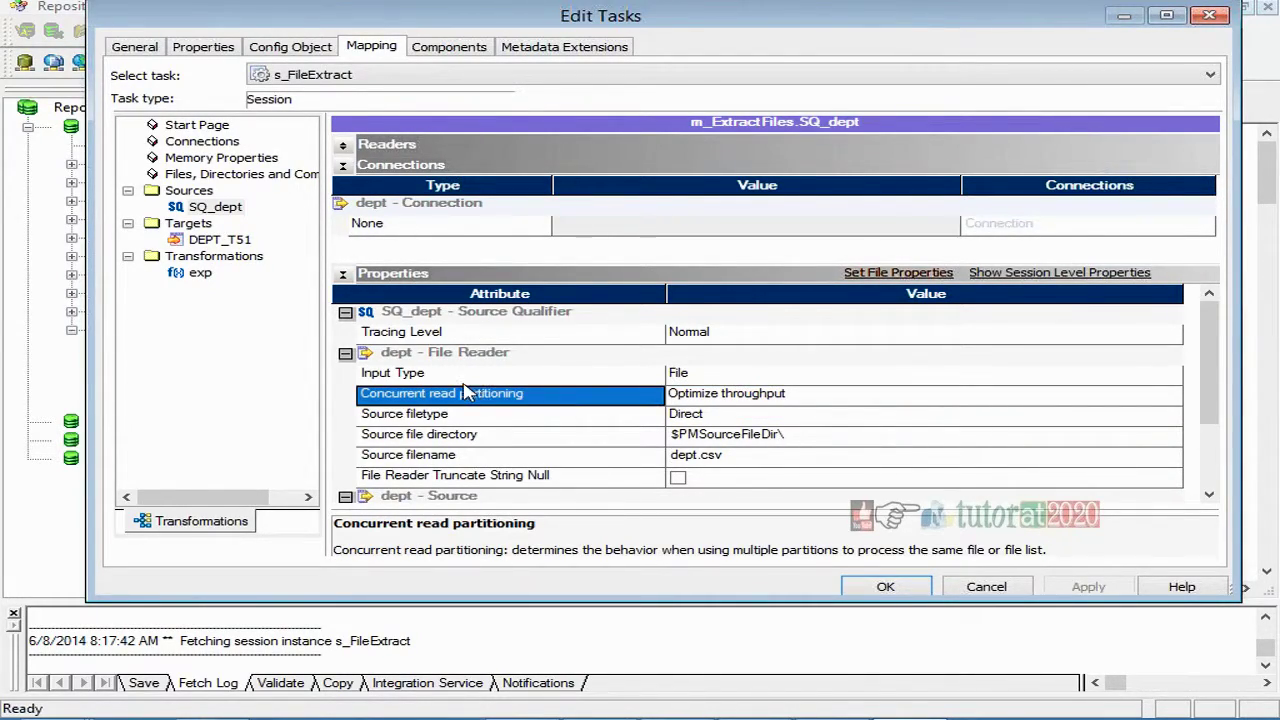
left_click(694, 419)
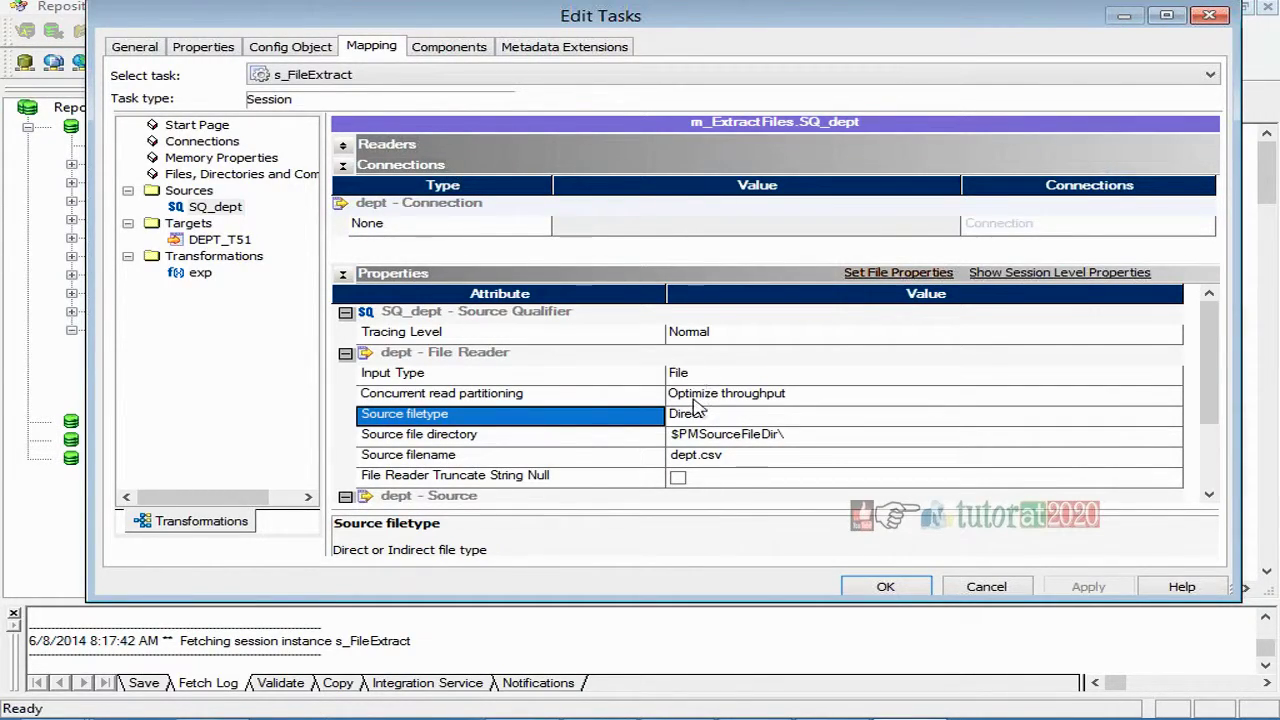
left_click(703, 422)
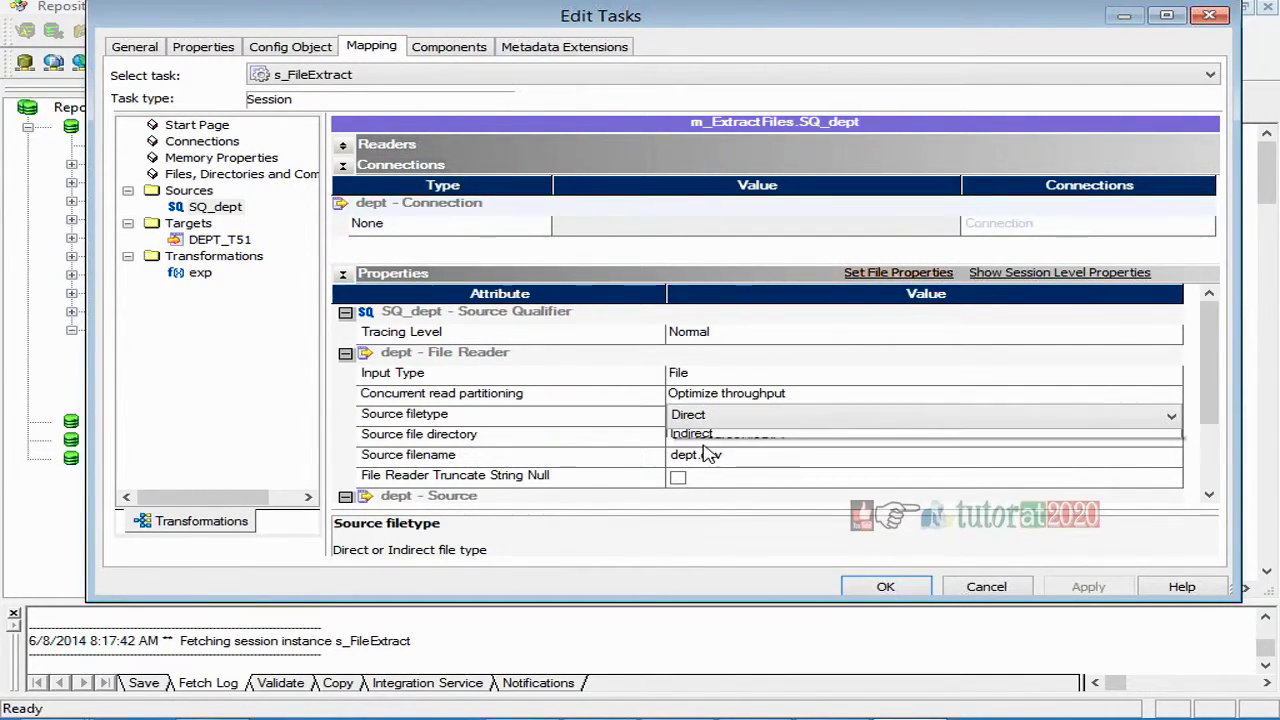
left_click(712, 428)
- Examine the source file directory and source filename attributes of the dept file reader
left_click(514, 434)
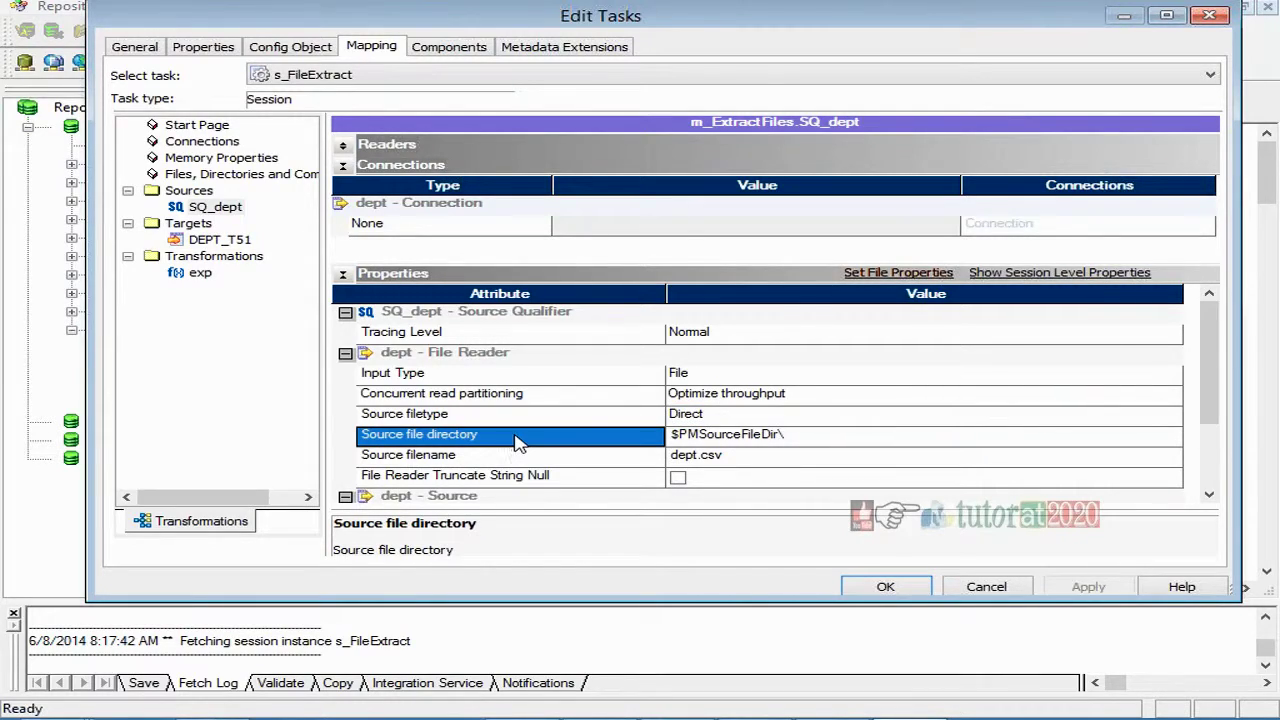
scroll(1222, 441, "down", 1)
scroll(1222, 441, "down", 1)
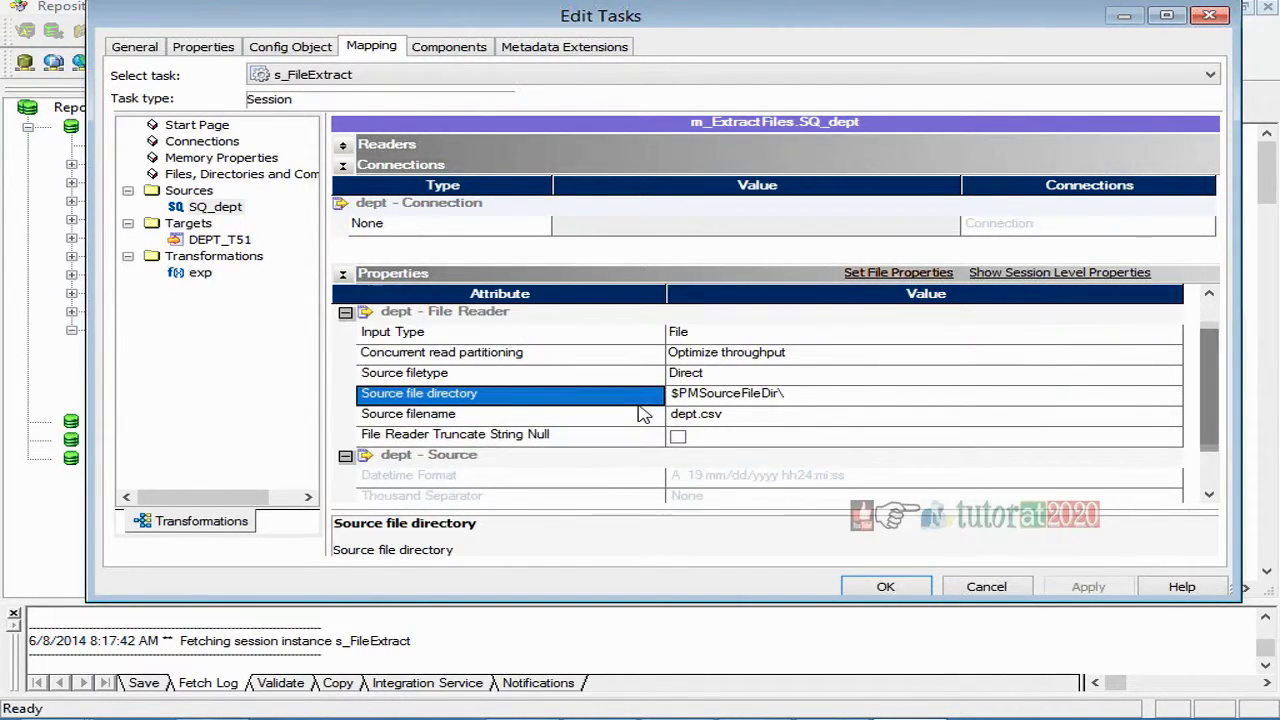
left_click(462, 418)
left_click(458, 398)
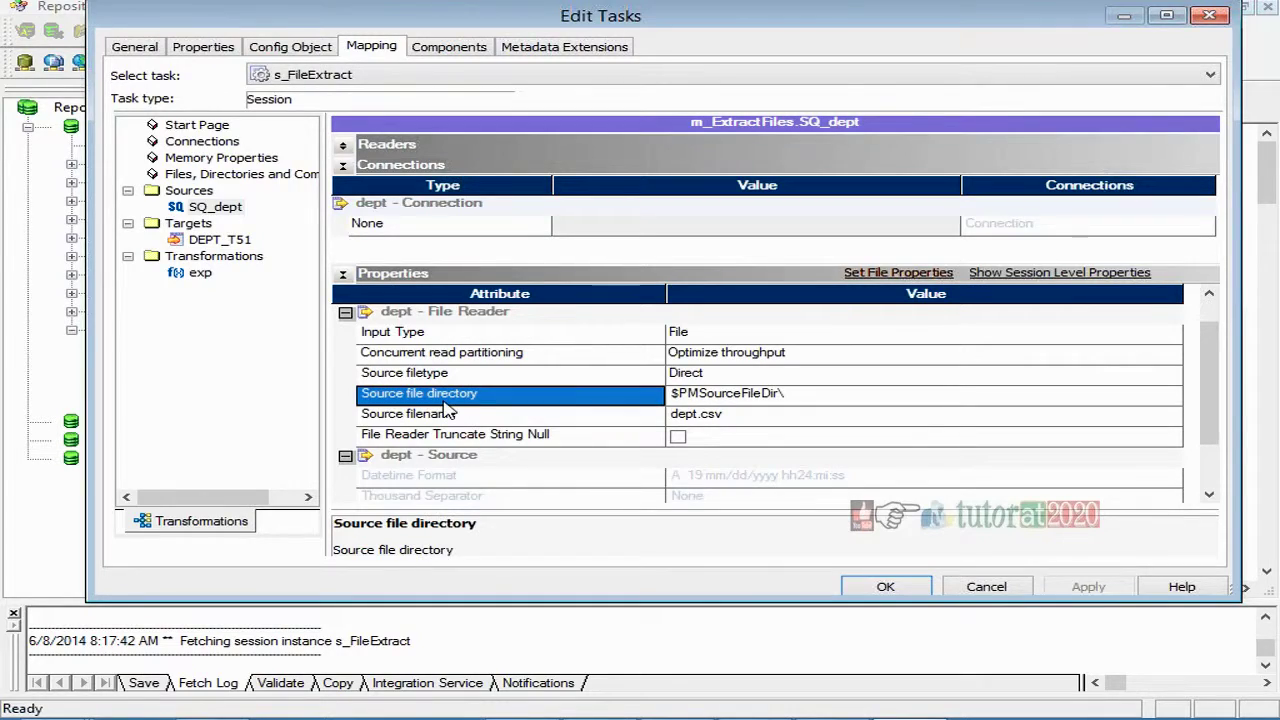
left_click(724, 393)
double_click(724, 393)
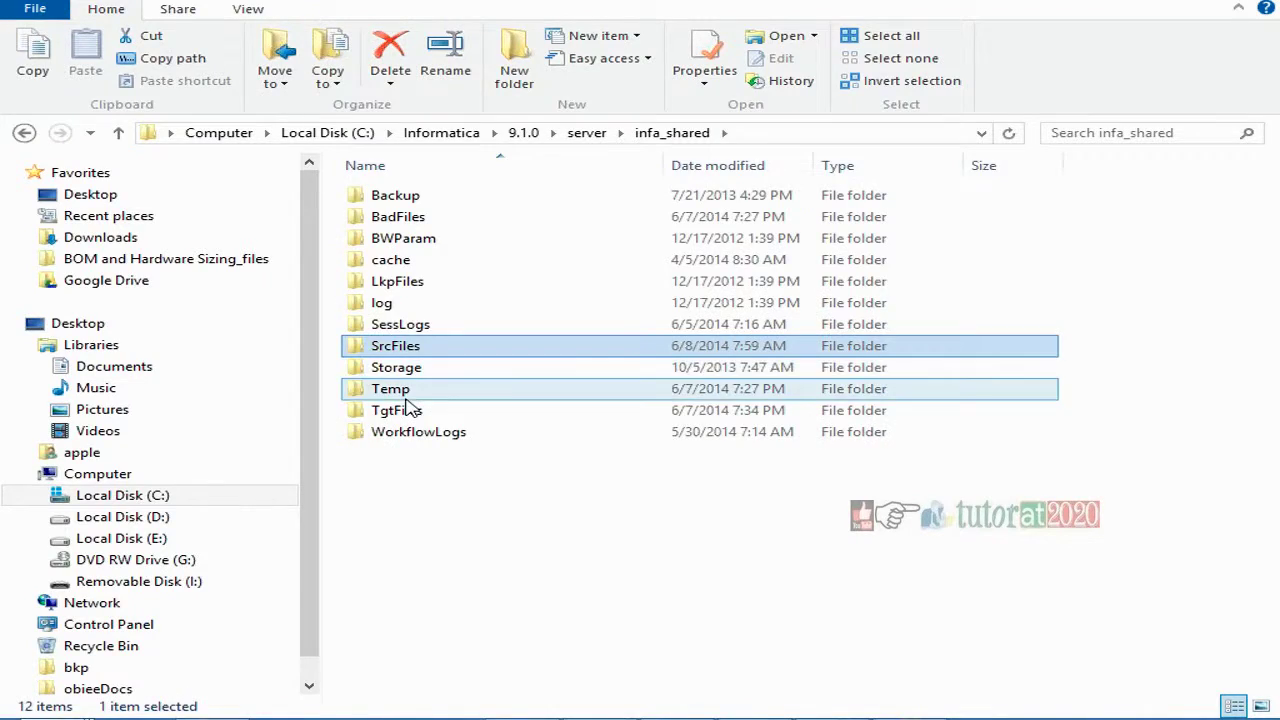
- Switch to File Explorer, open the SrcFiles folder in infa_shared, and compare its full path and dept file with the session's source filename
left_click(420, 410)
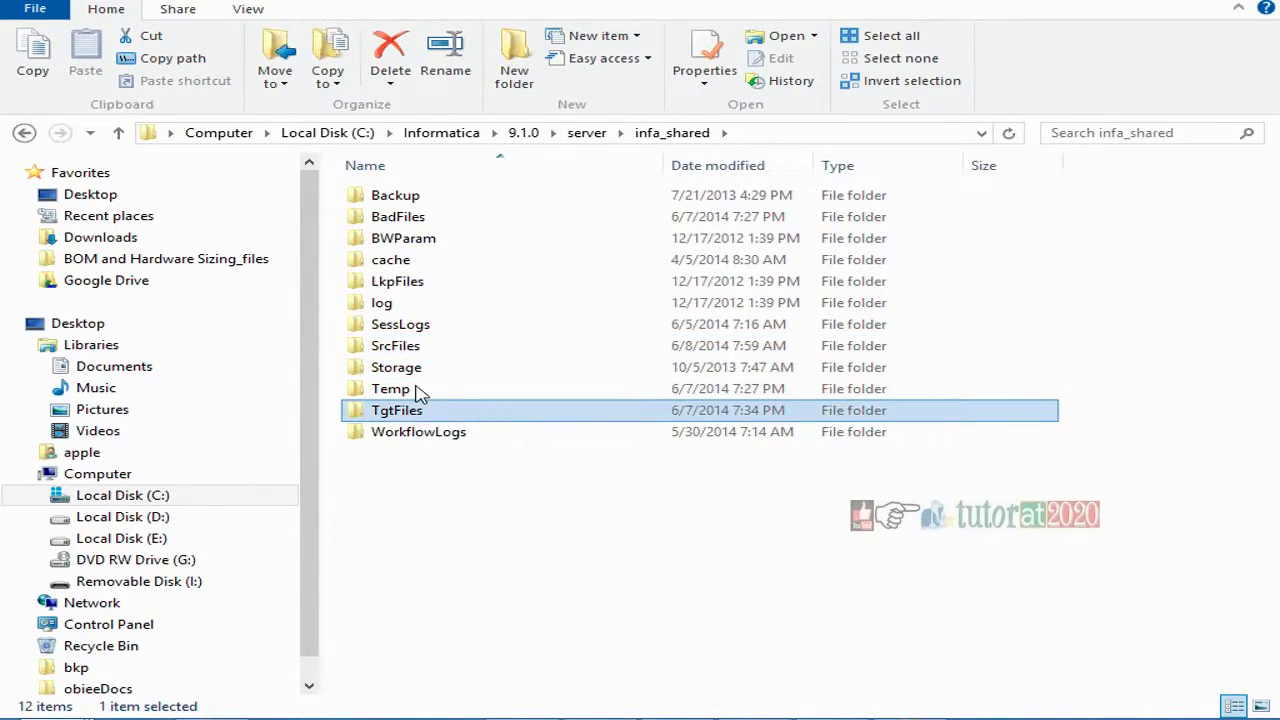
left_click(433, 350)
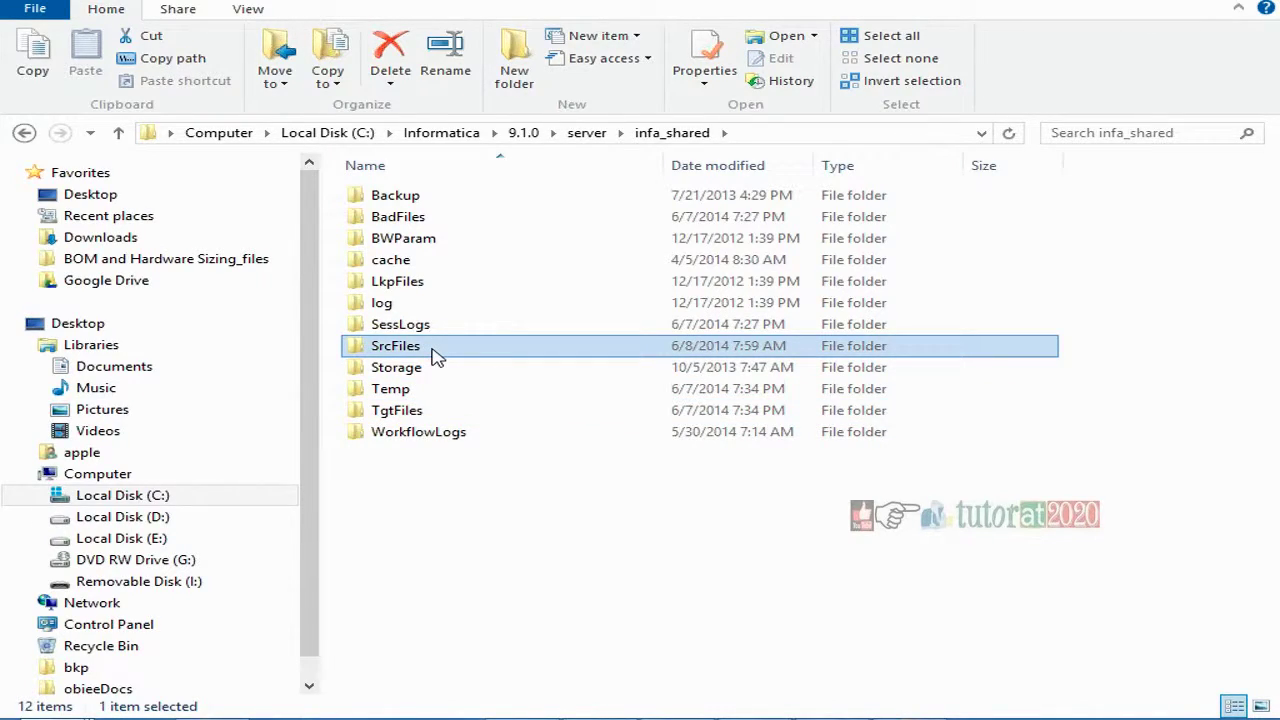
double_click(443, 355)
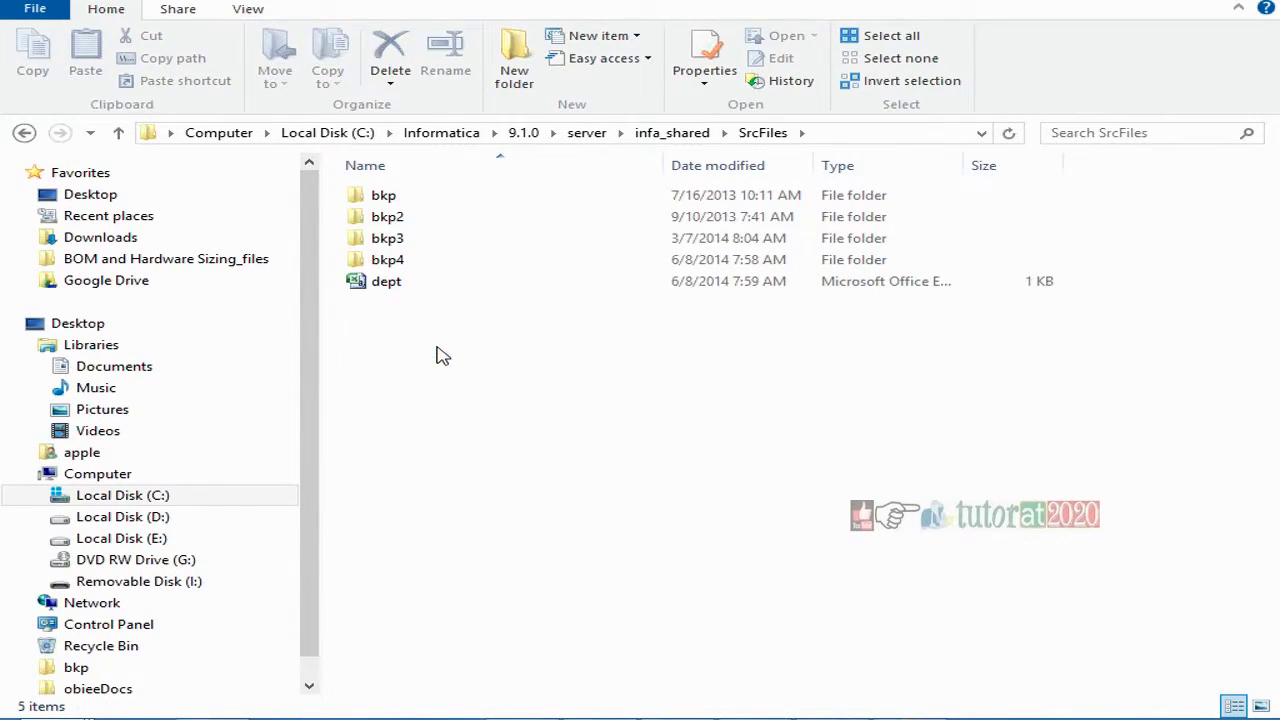
left_click(848, 133)
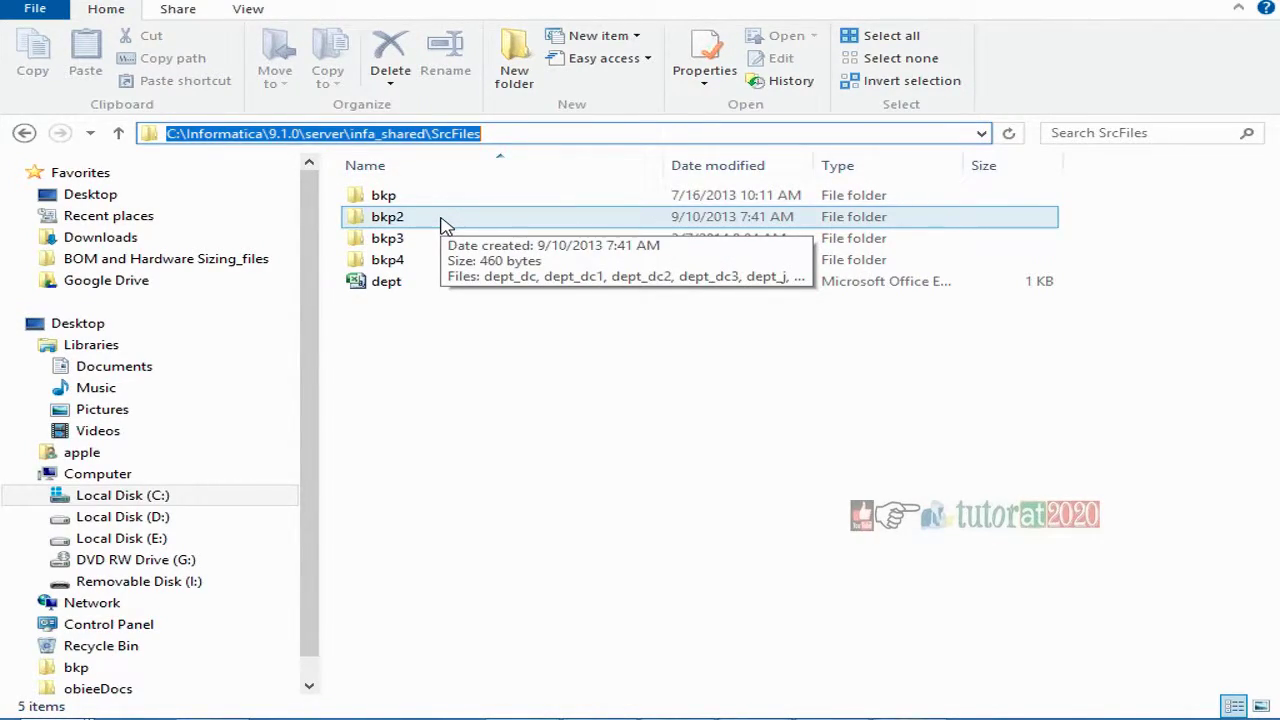
key("alt+Tab")
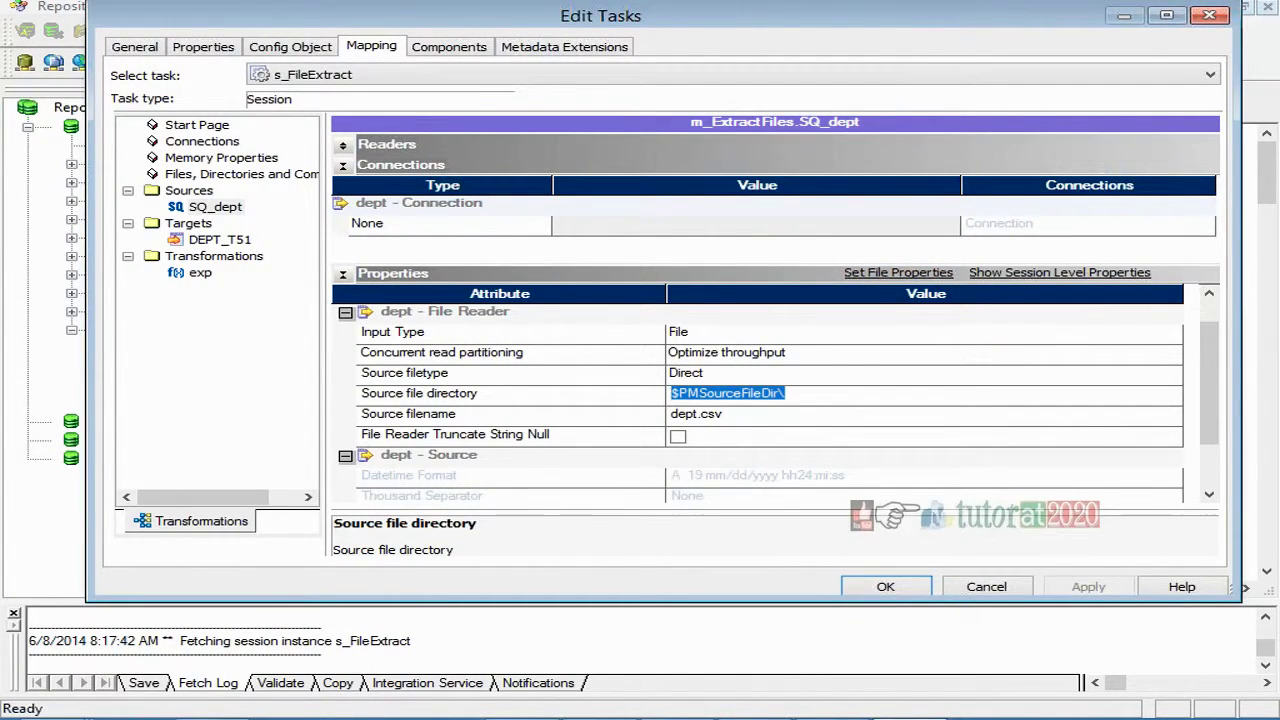
left_click(748, 418)
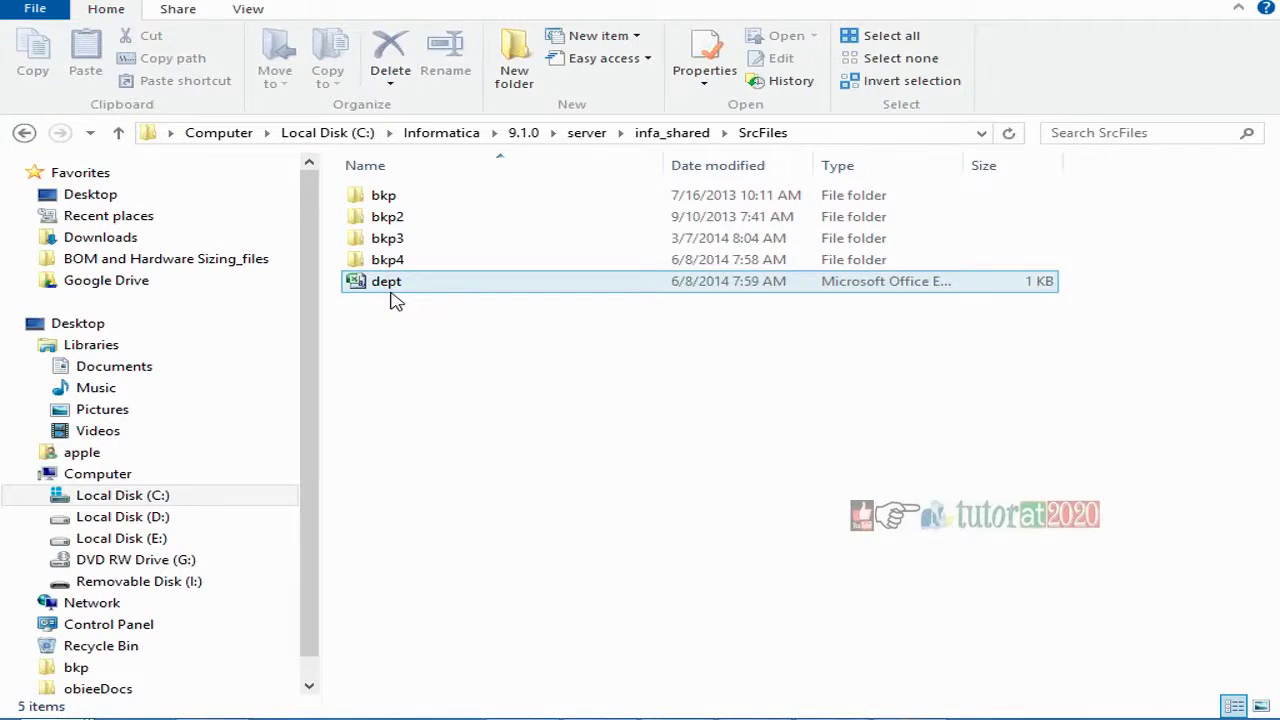
left_click(391, 297)
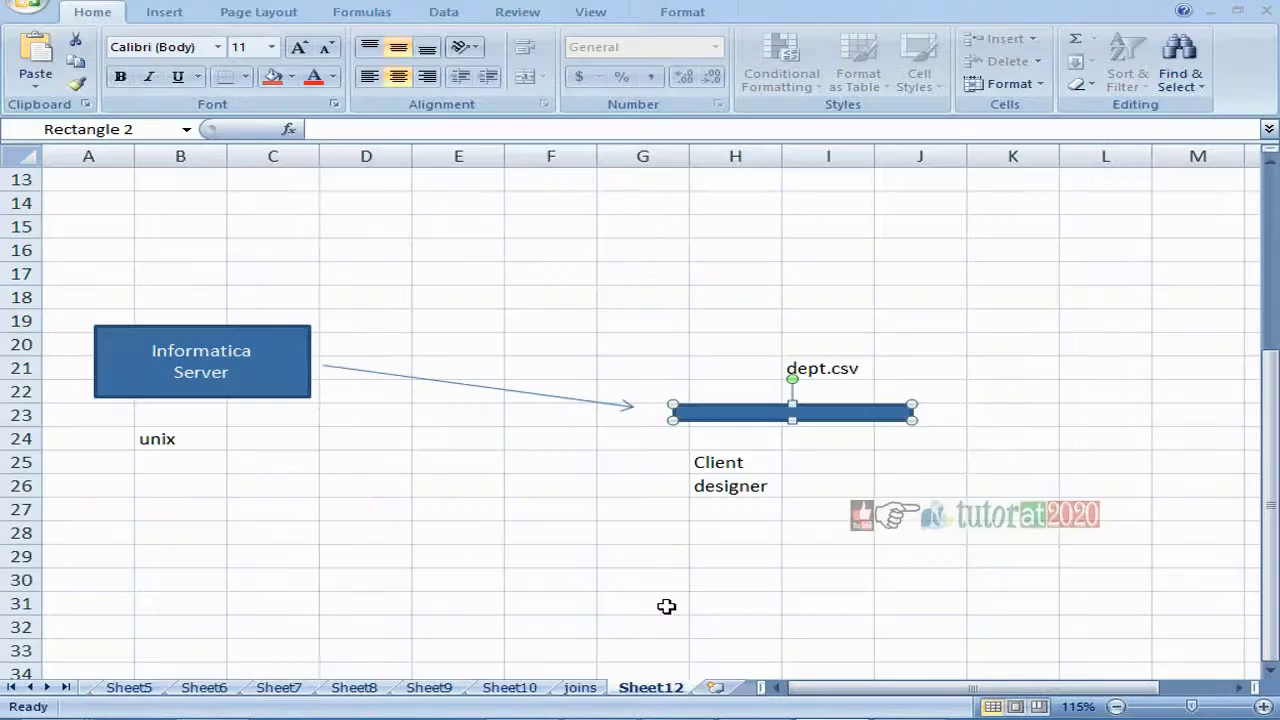
- Switch to the Excel diagram on Sheet12 and make the Client label in cell H25 bold
left_click(700, 556)
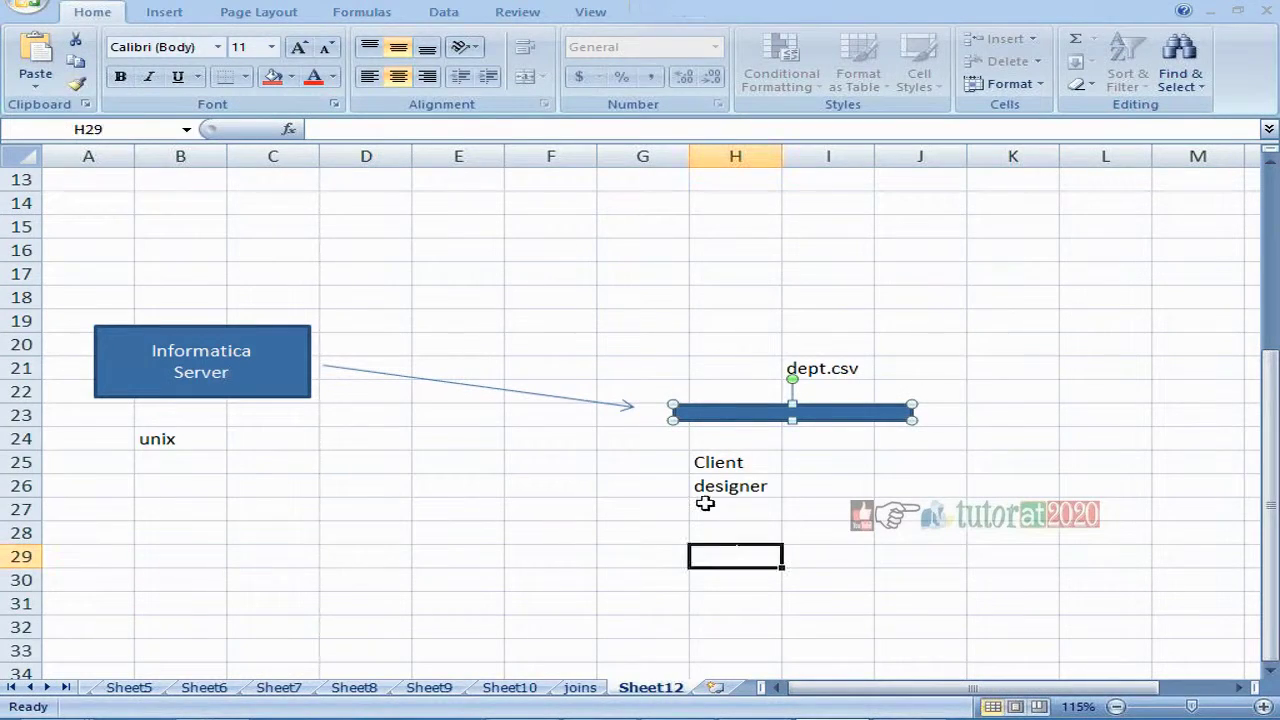
left_click(779, 408)
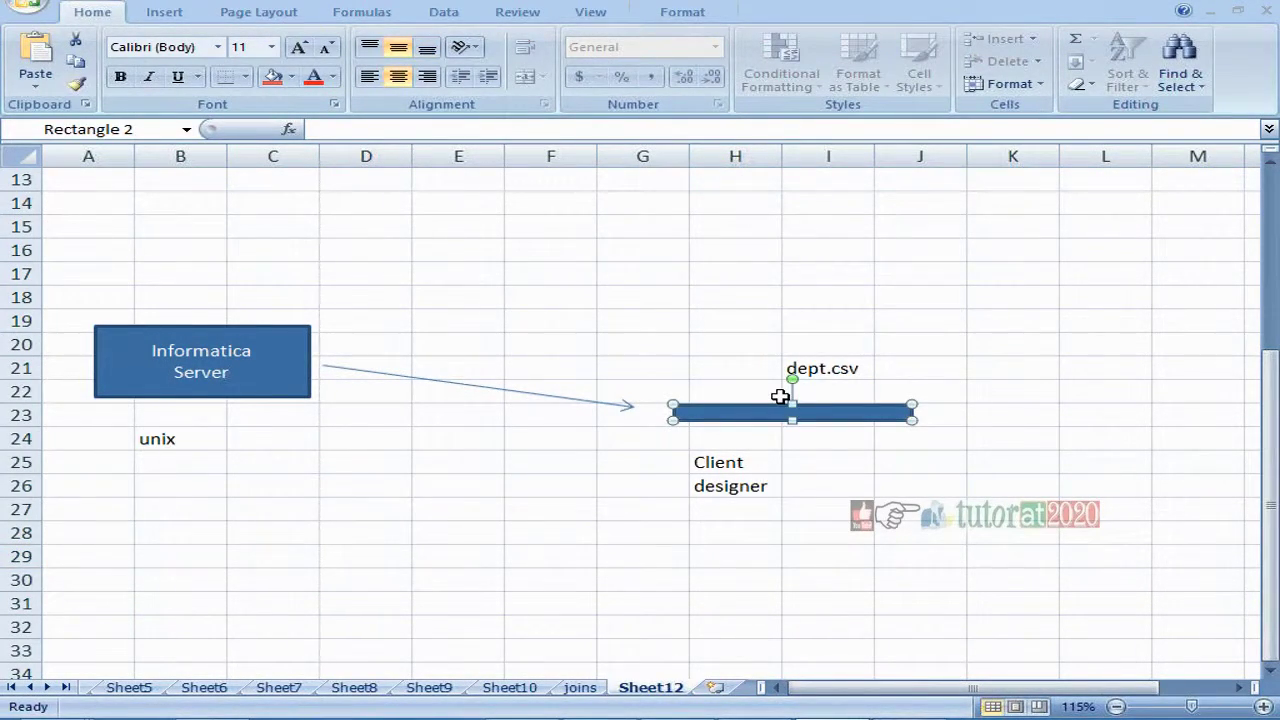
left_click(727, 463)
left_click(119, 77)
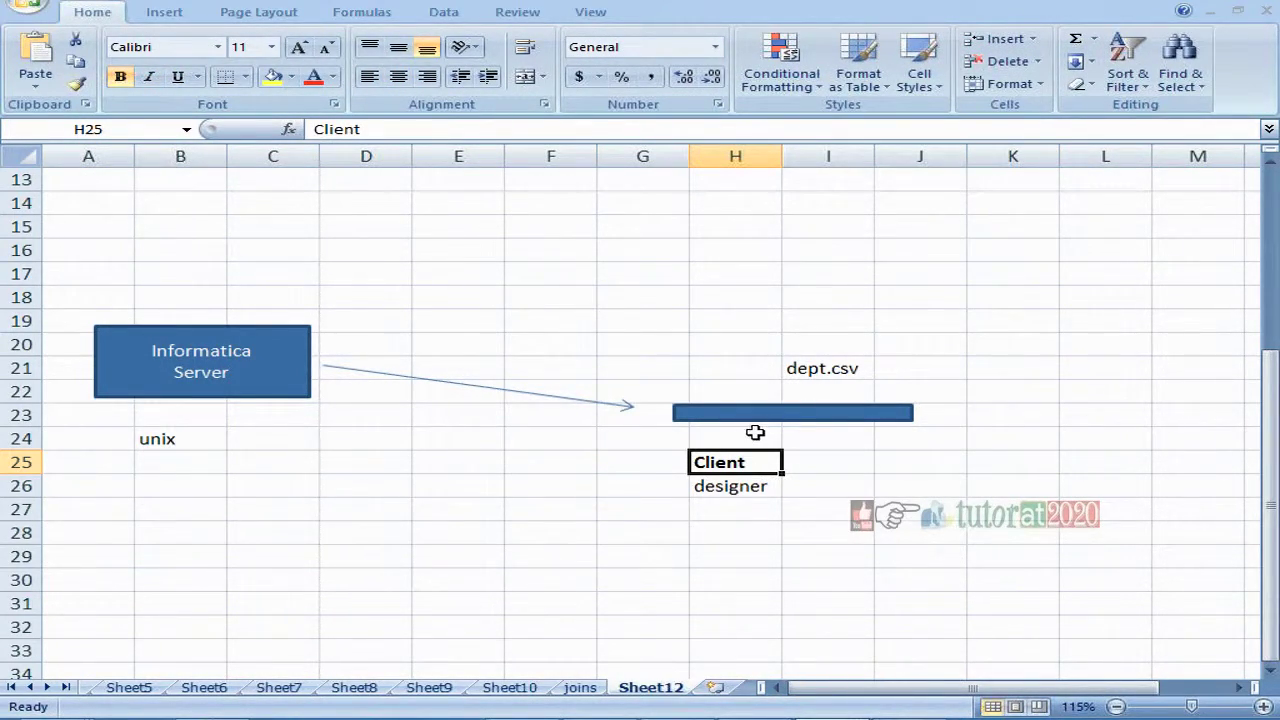
left_click(818, 370)
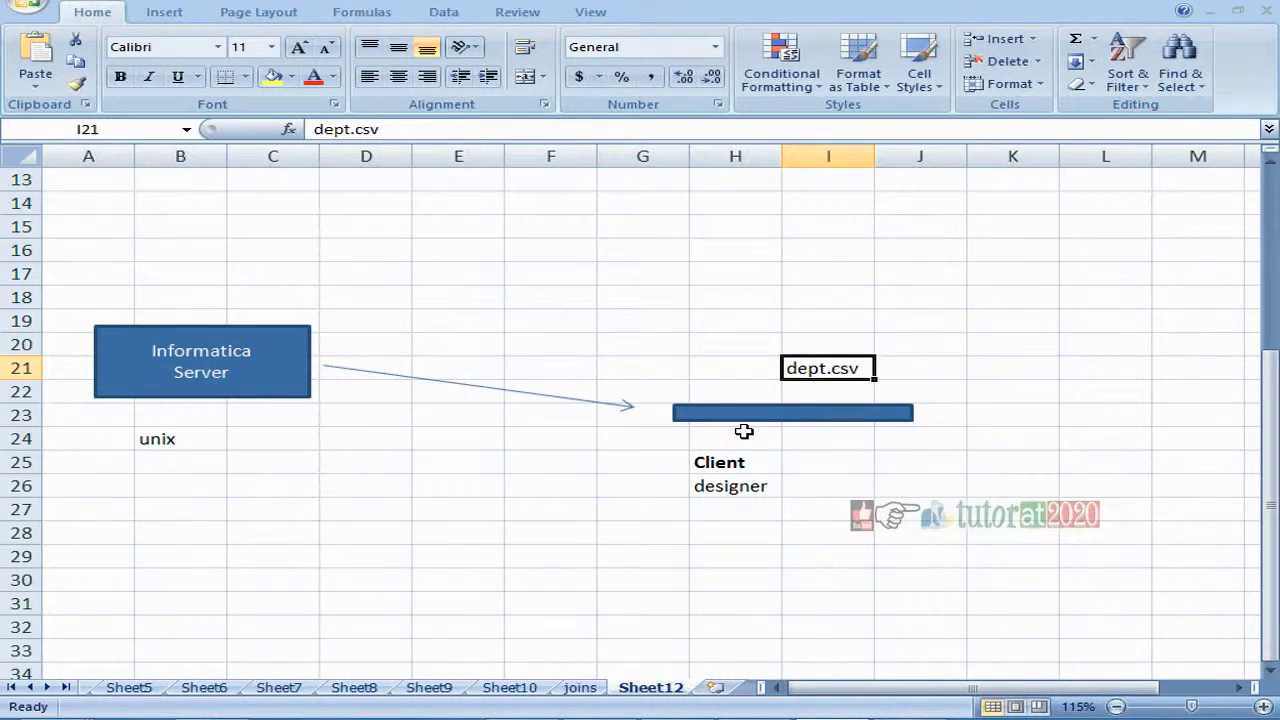
left_click(573, 512)
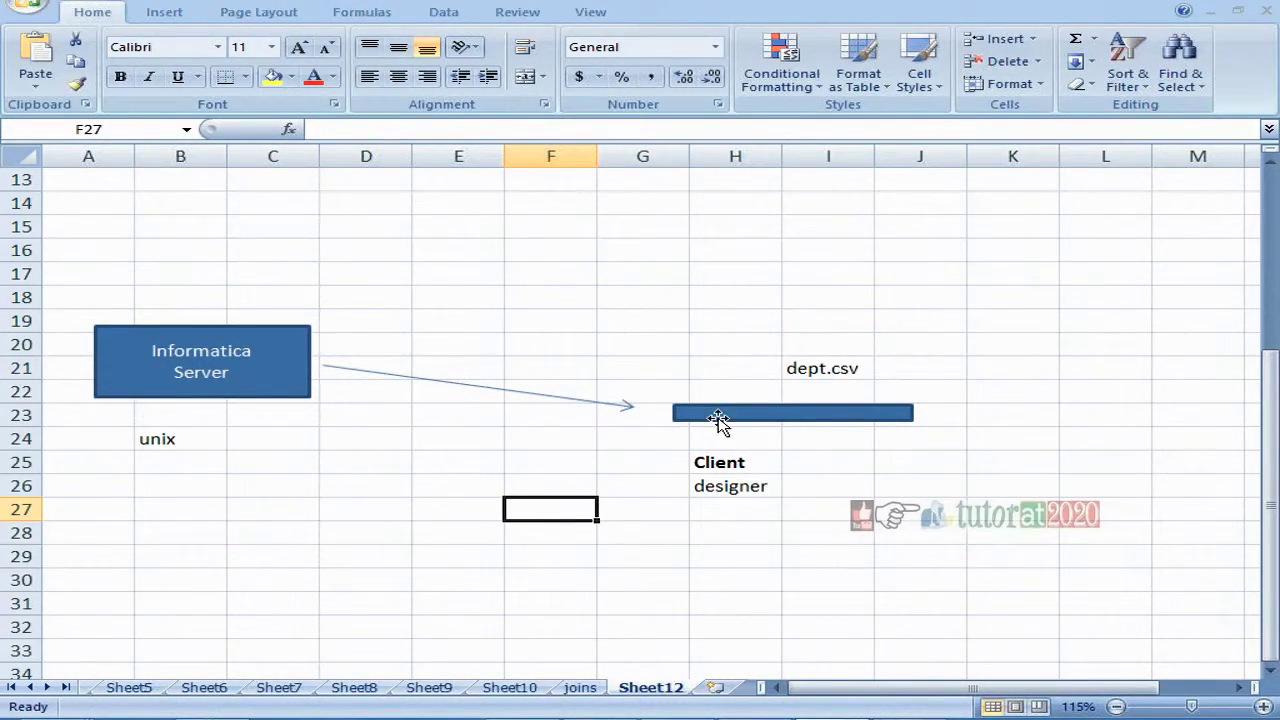
left_click(819, 368)
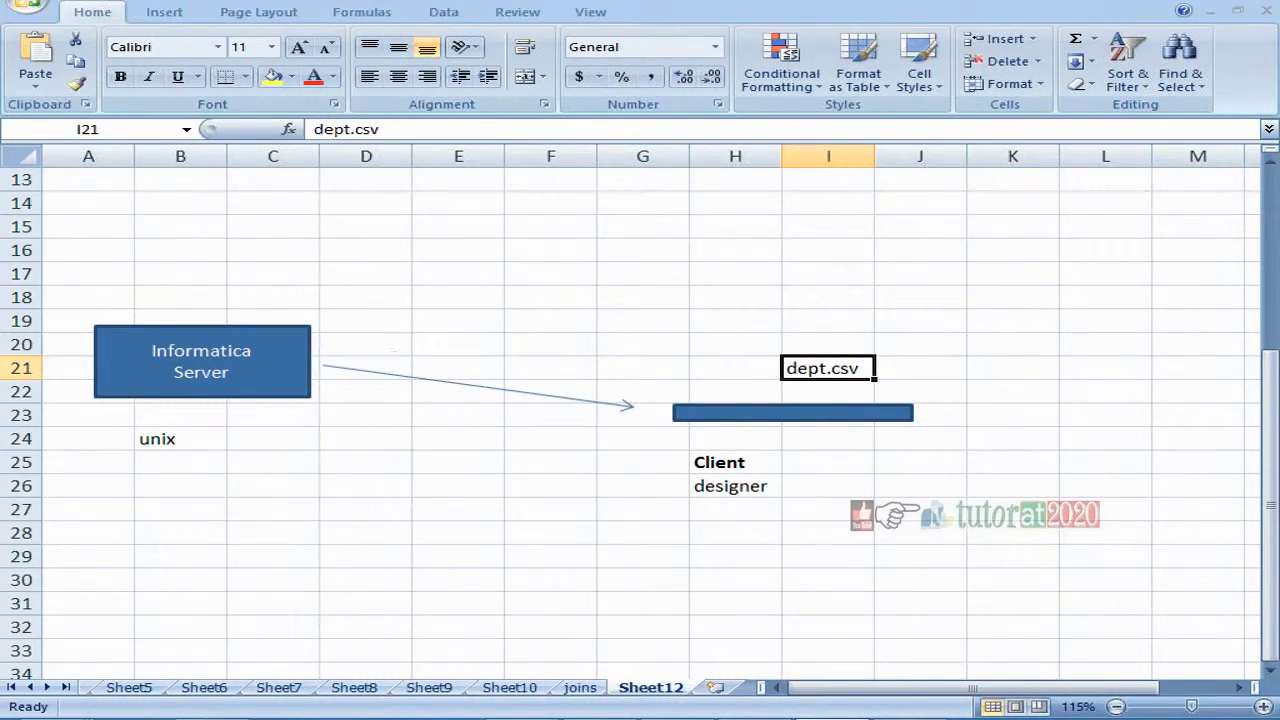
left_click(778, 410)
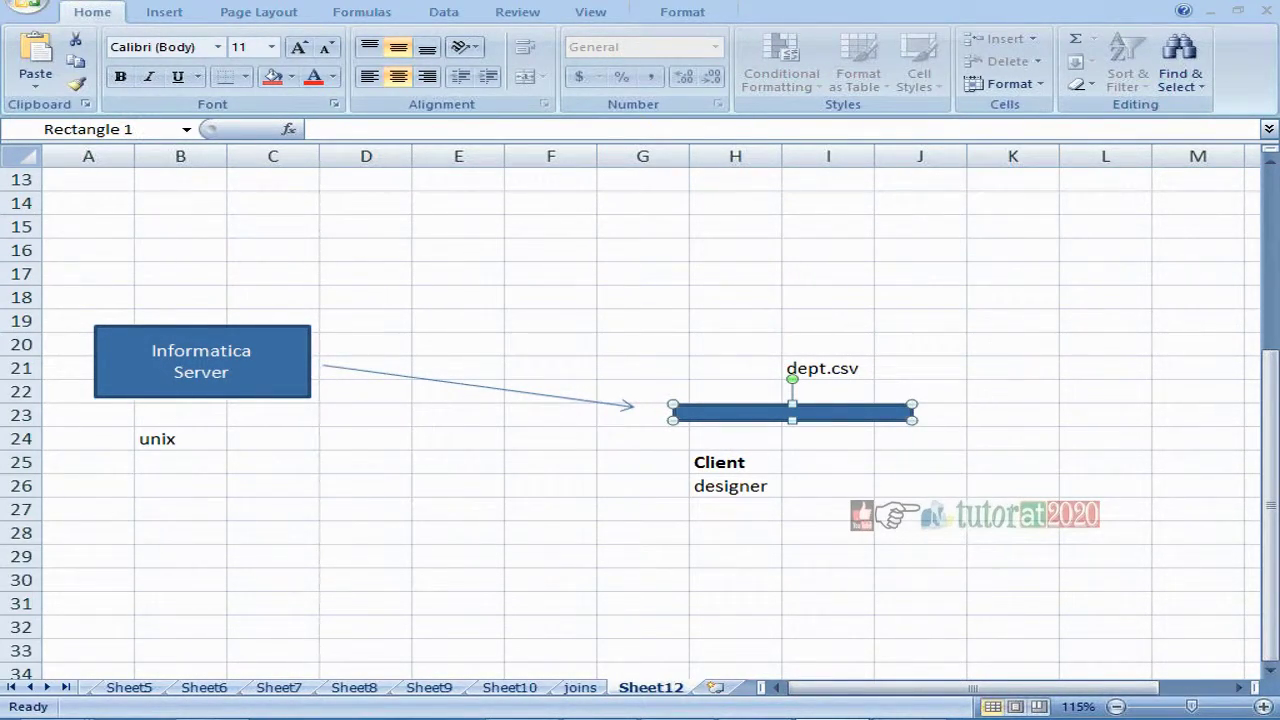
left_click(205, 333)
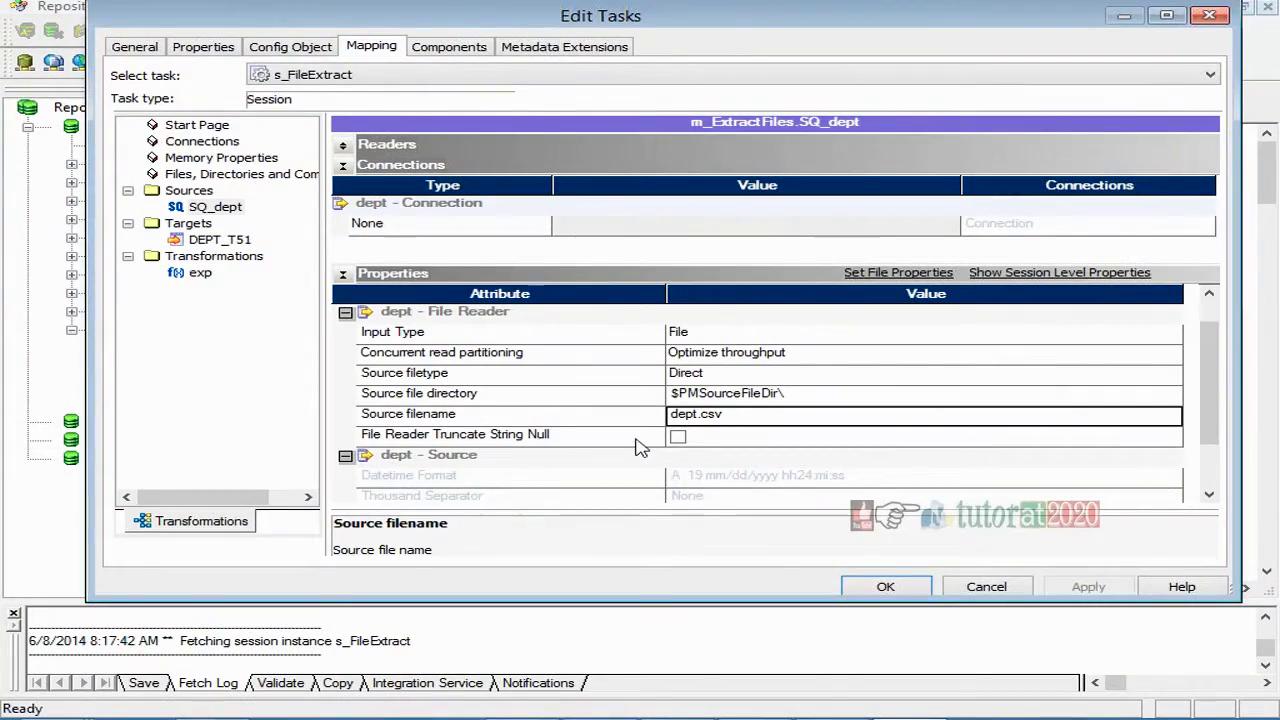
- Copy the source file directory value $PMSourceFileDir\ from the session properties into cell B26 of the Excel diagram, below unix
left_click(757, 396)
left_click_drag(784, 394, 577, 444)
key("ctrl+c")
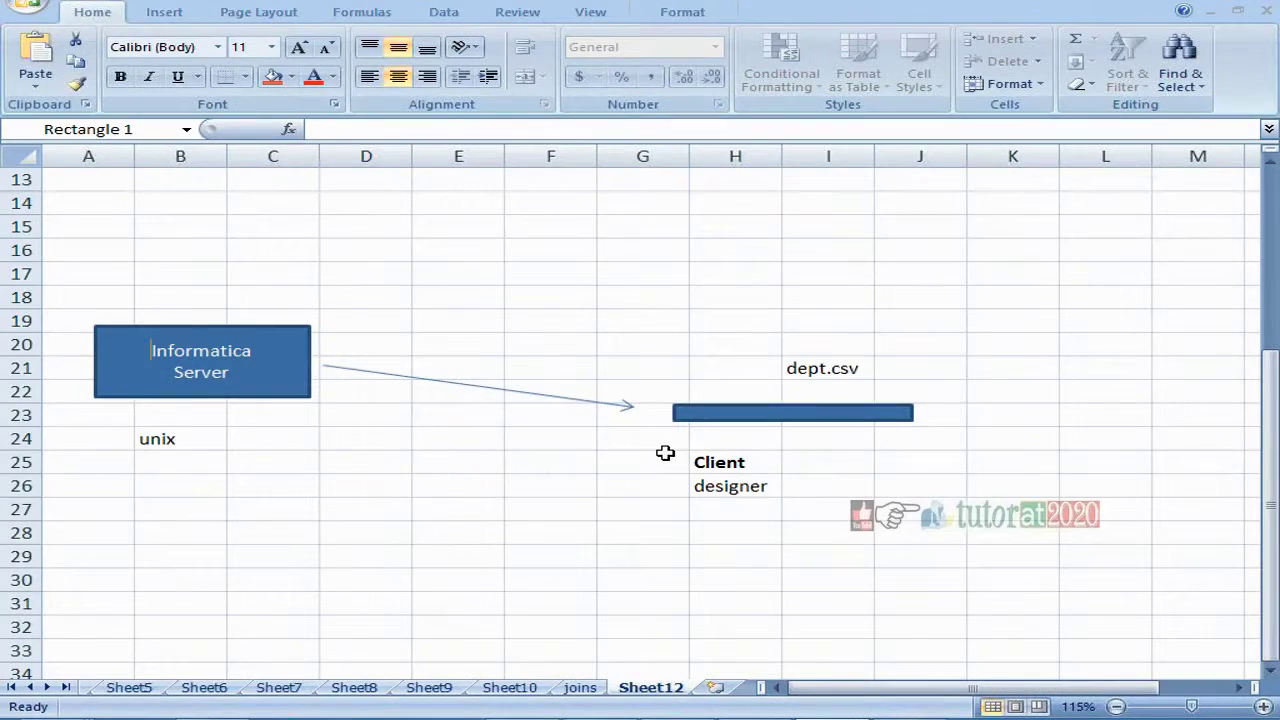
left_click(273, 486)
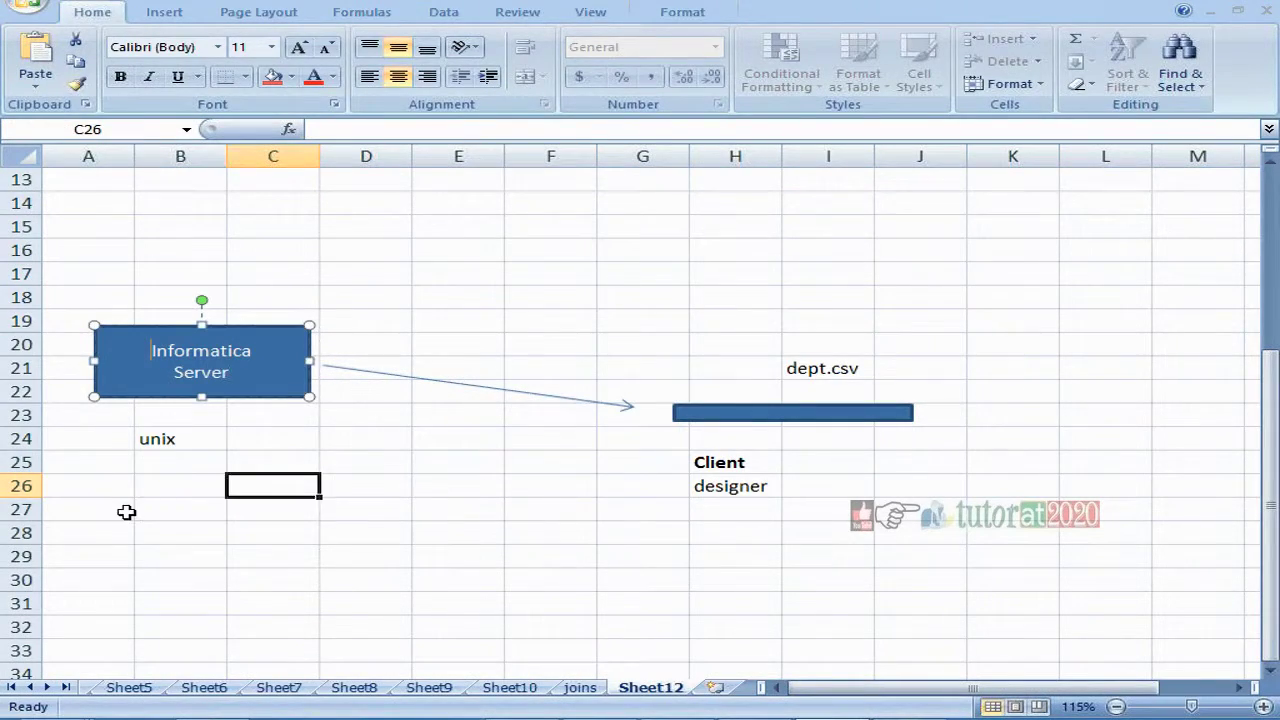
left_click(180, 486)
key("ctrl+v")
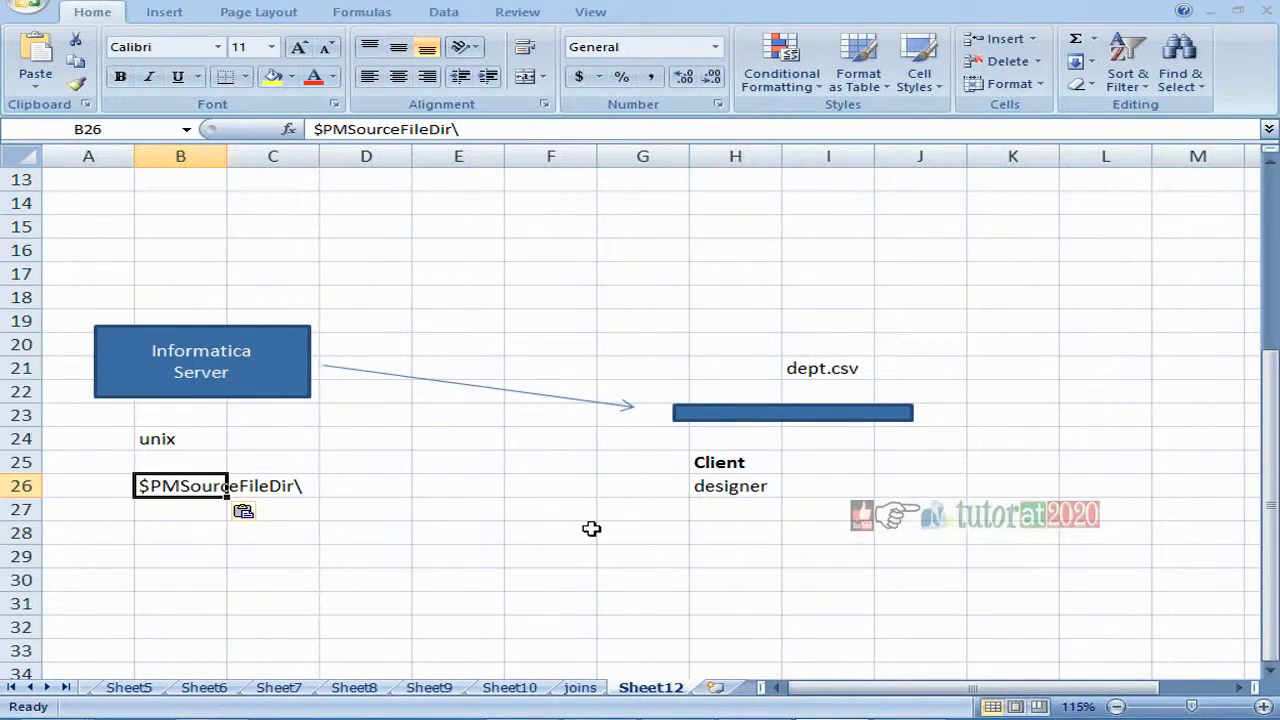
left_click(758, 530)
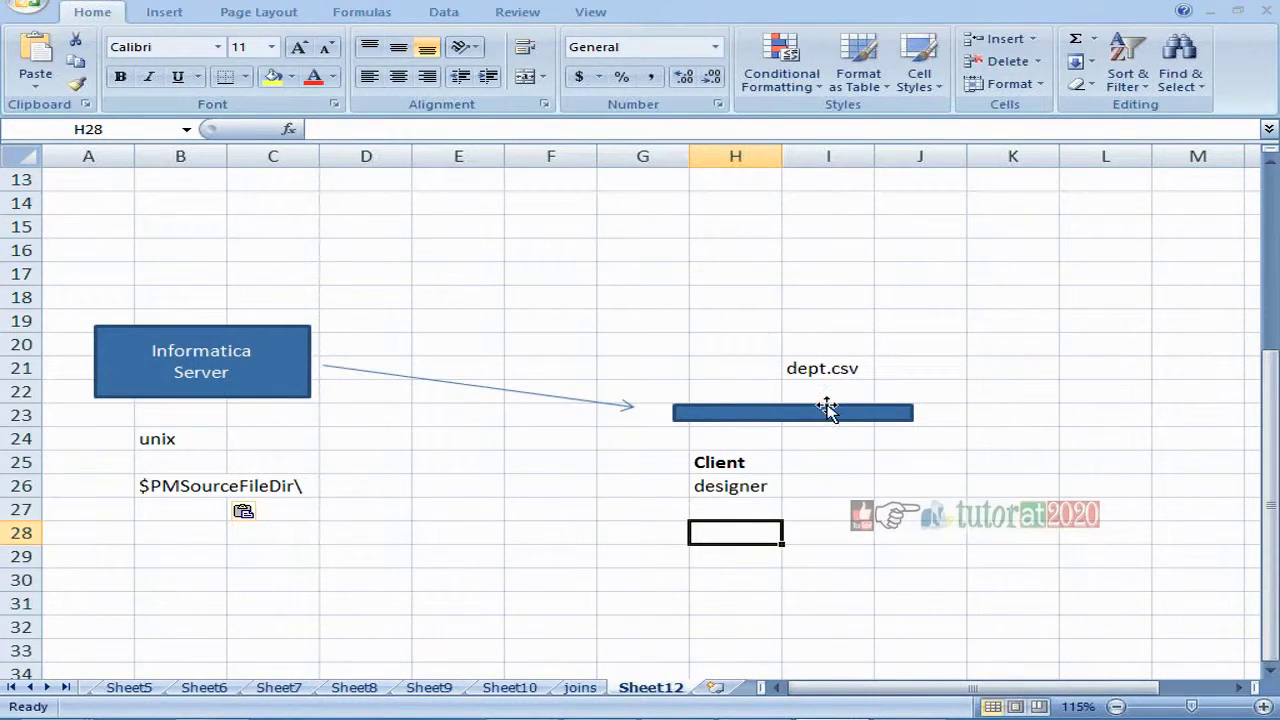
left_click(816, 372)
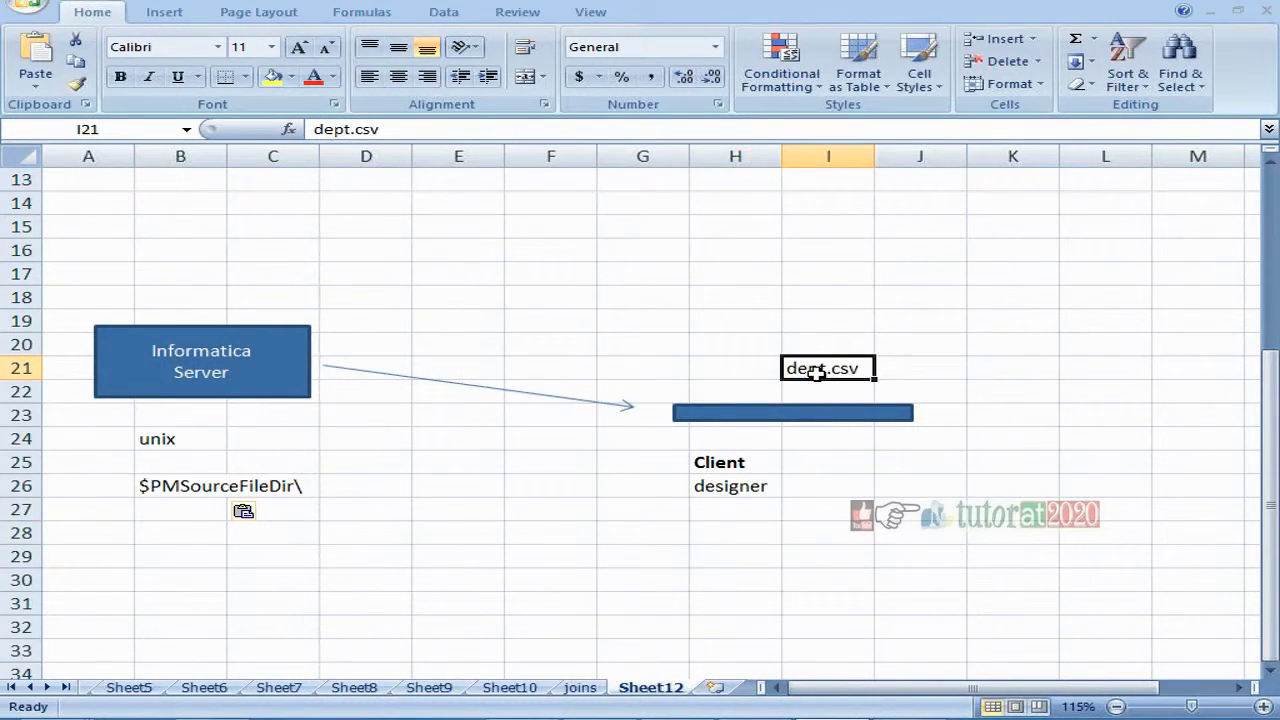
left_click(760, 416)
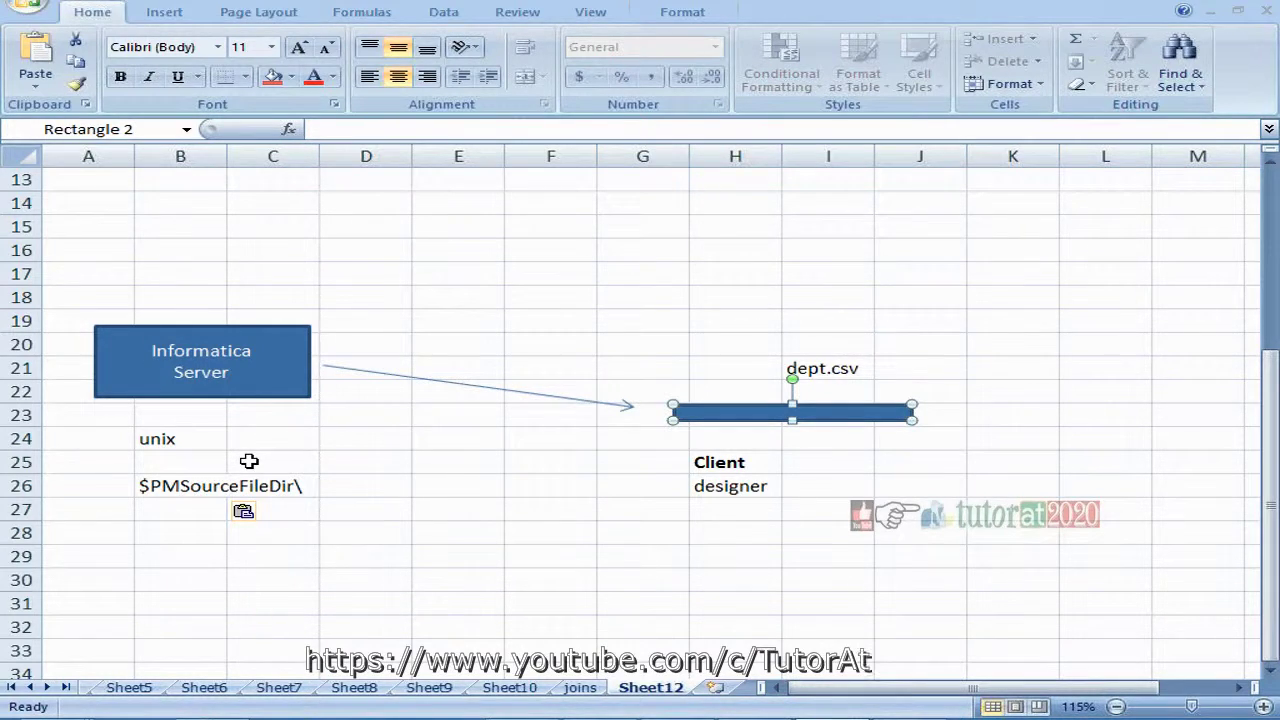
left_click(785, 465)
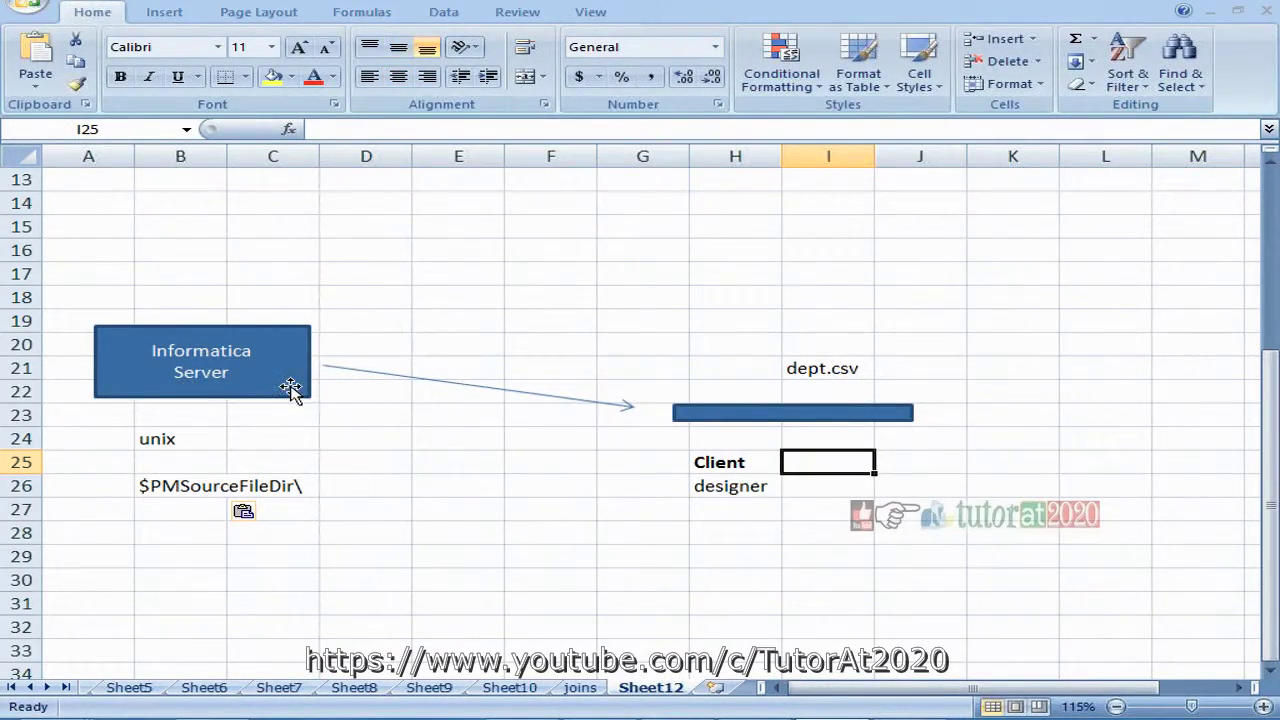
left_click(730, 342)
left_click_drag(737, 382, 751, 509)
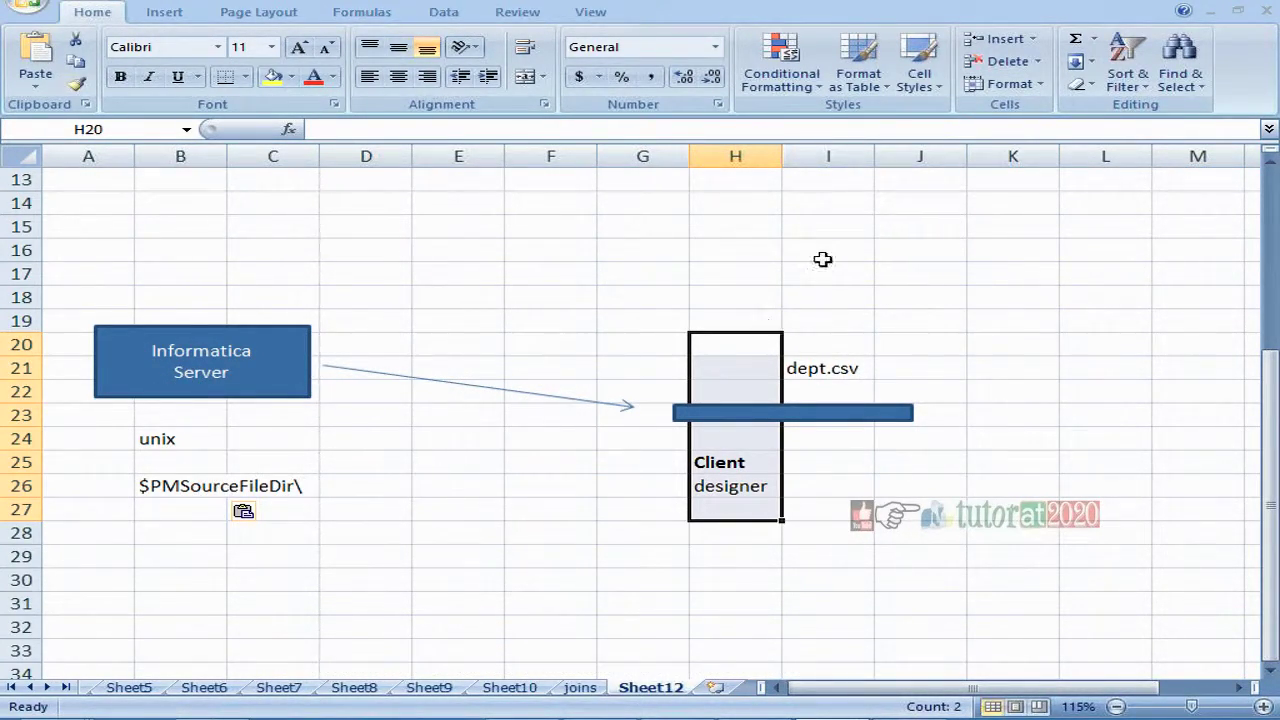
left_click(745, 224)
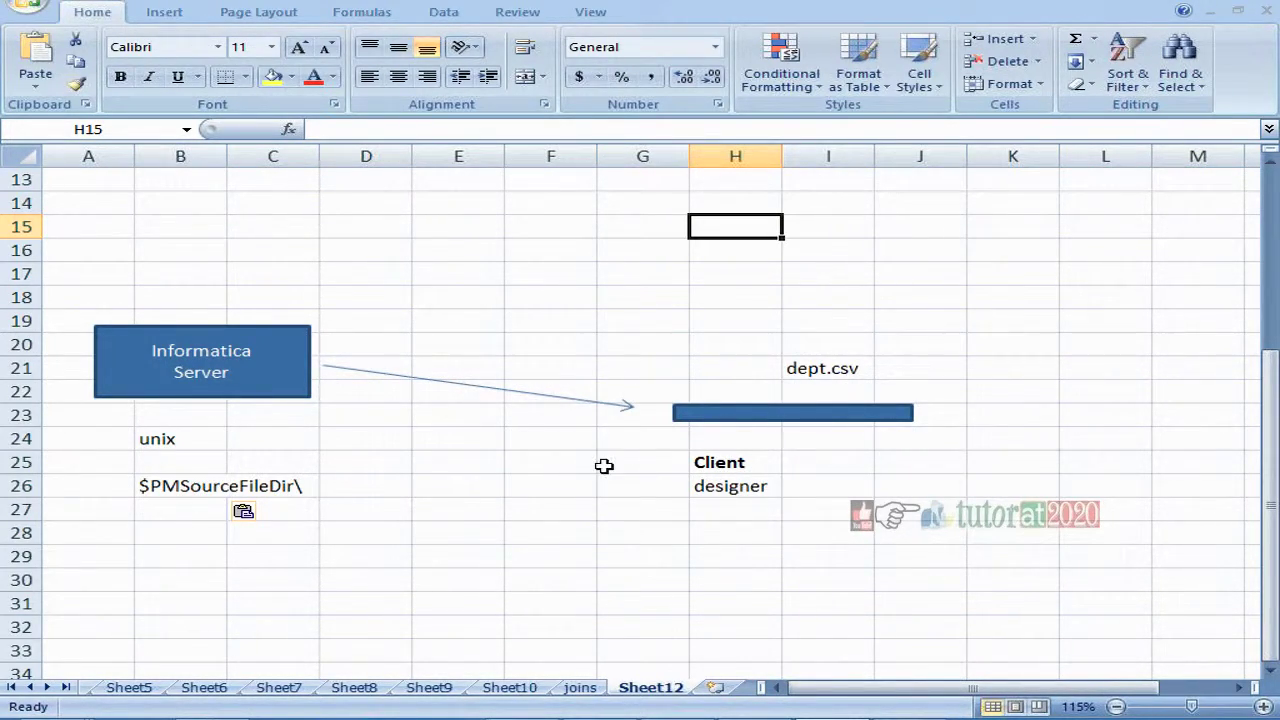
left_click(463, 515)
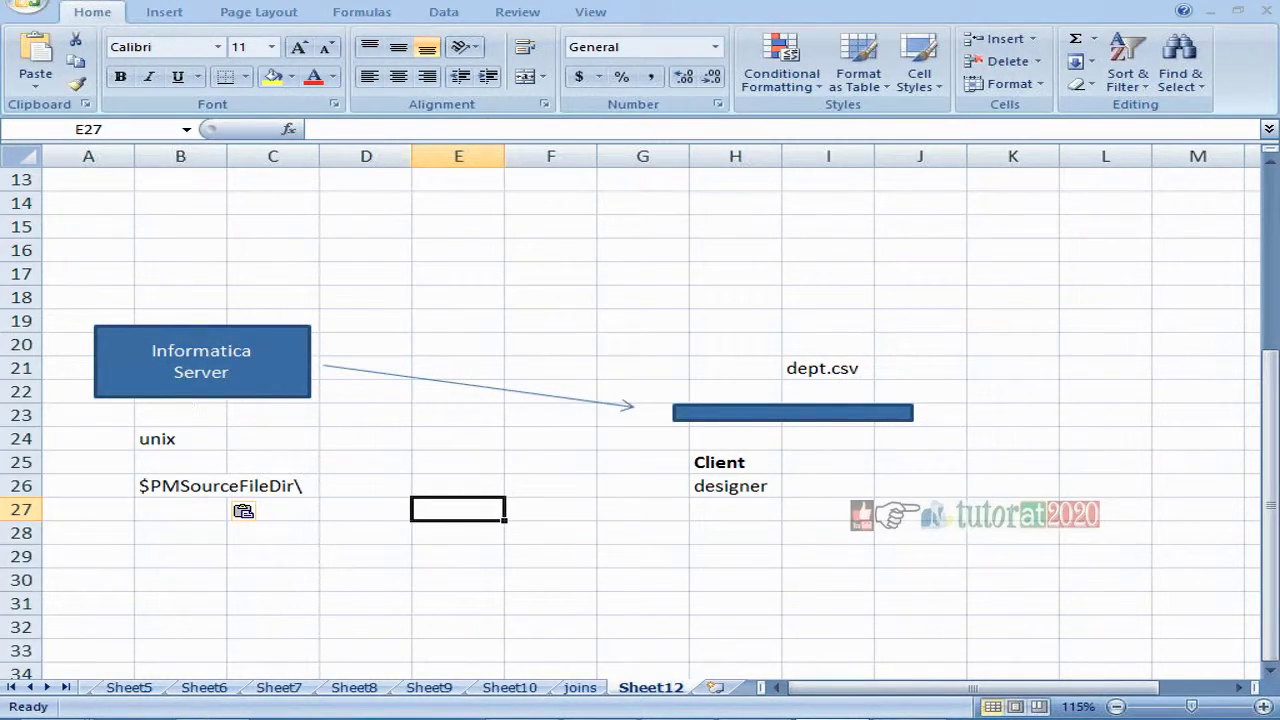
left_click(177, 340)
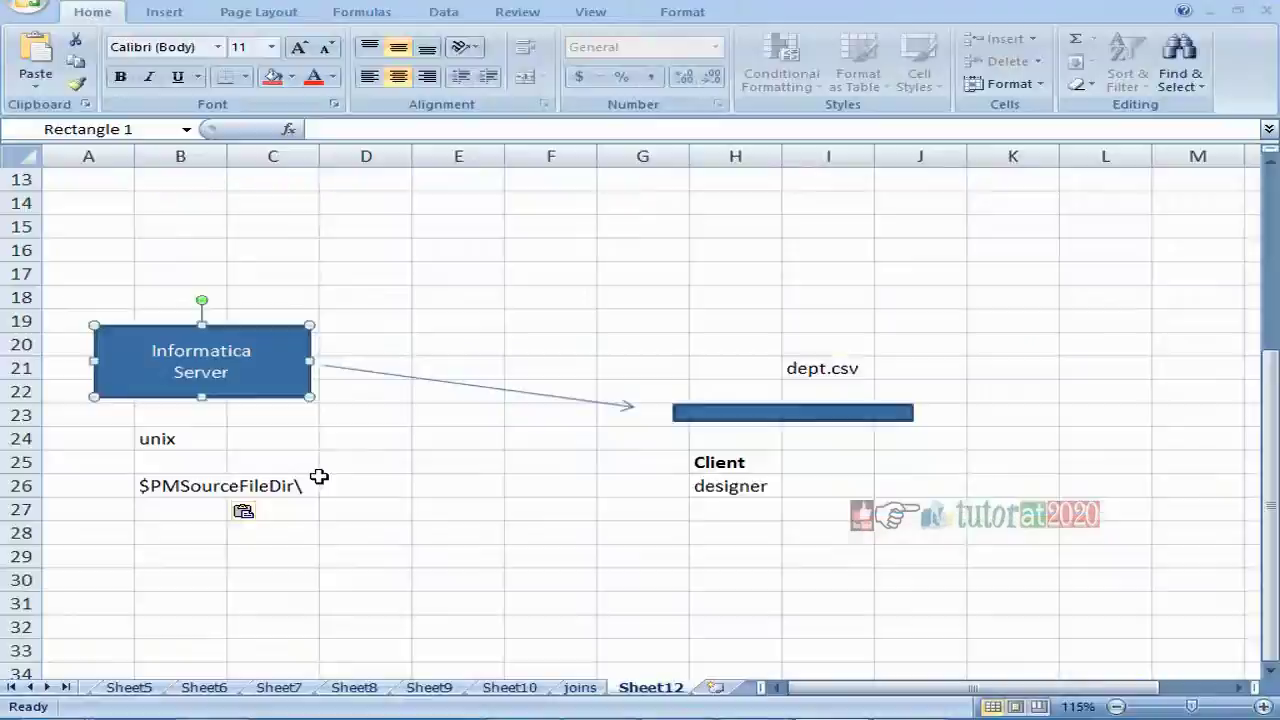
- Enter dept.csv in cell B28 of the diagram, below the server's source directory entry
left_click(186, 533)
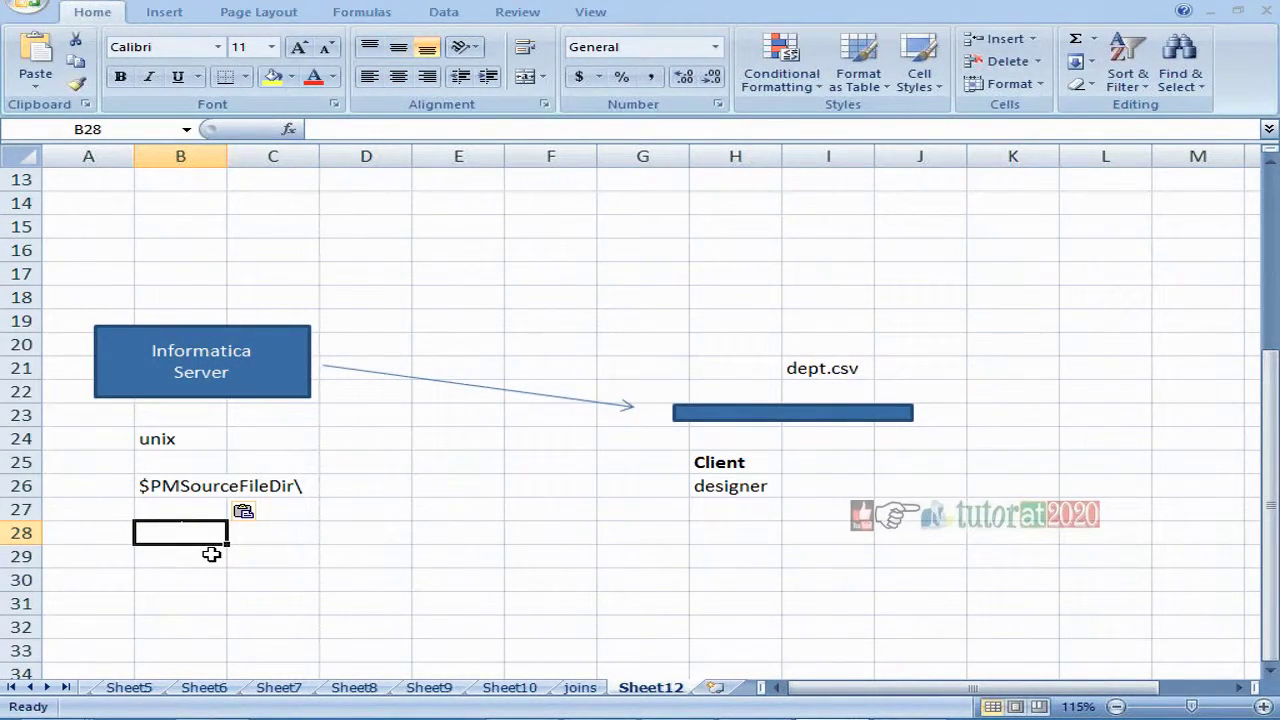
type("dept")
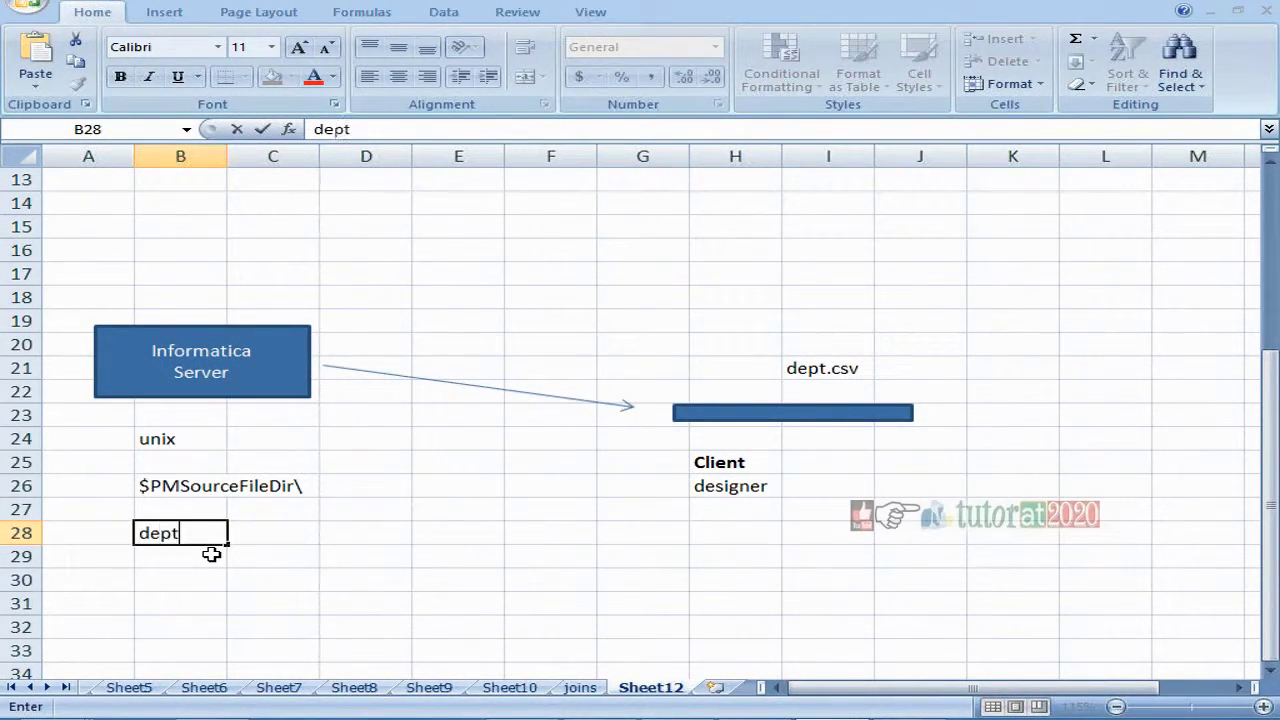
type(".csv")
key("Return")
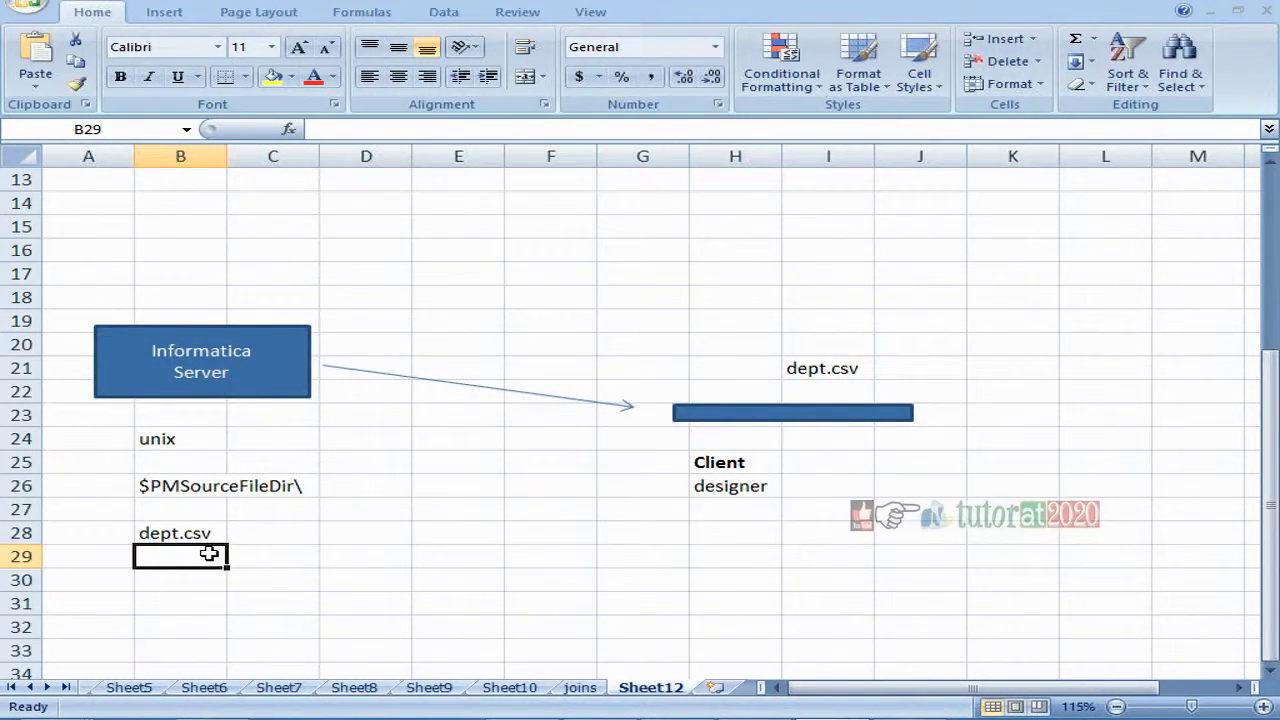
- Compare the diagram's directory and file entries with the source file directory and source filename in the Workflow Manager session properties
left_click(222, 537)
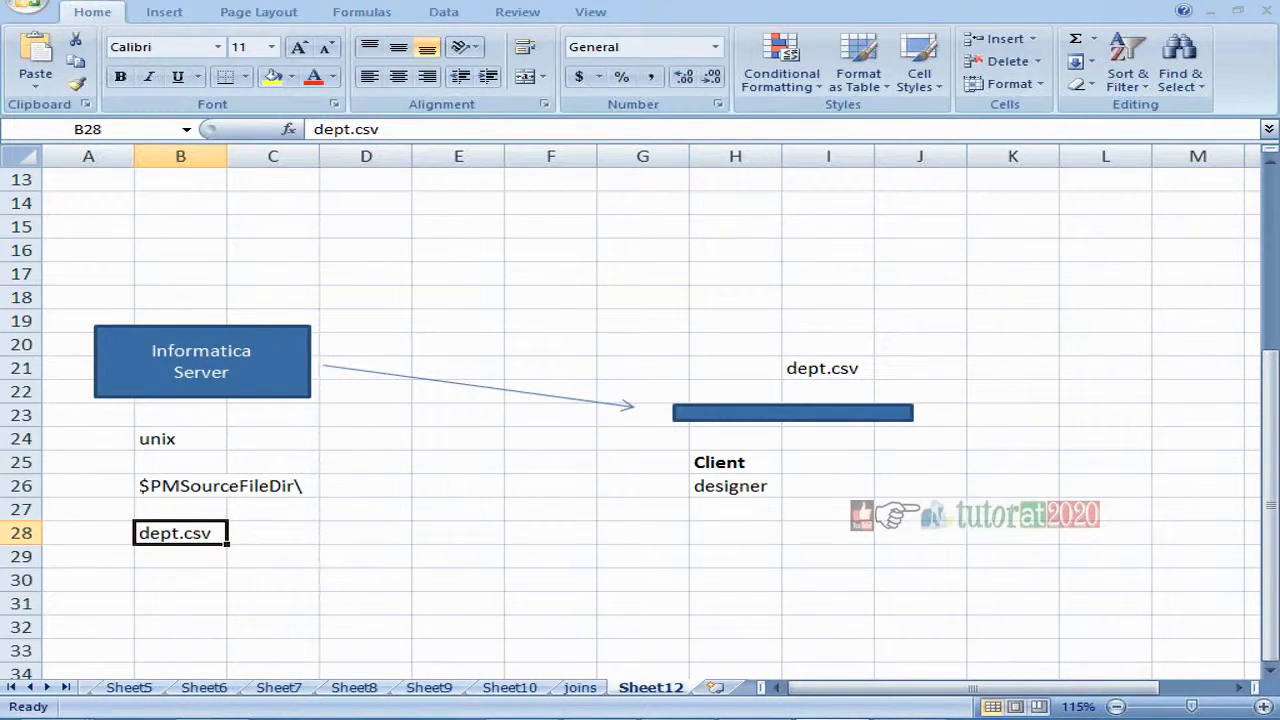
left_click(251, 338)
left_click(745, 415)
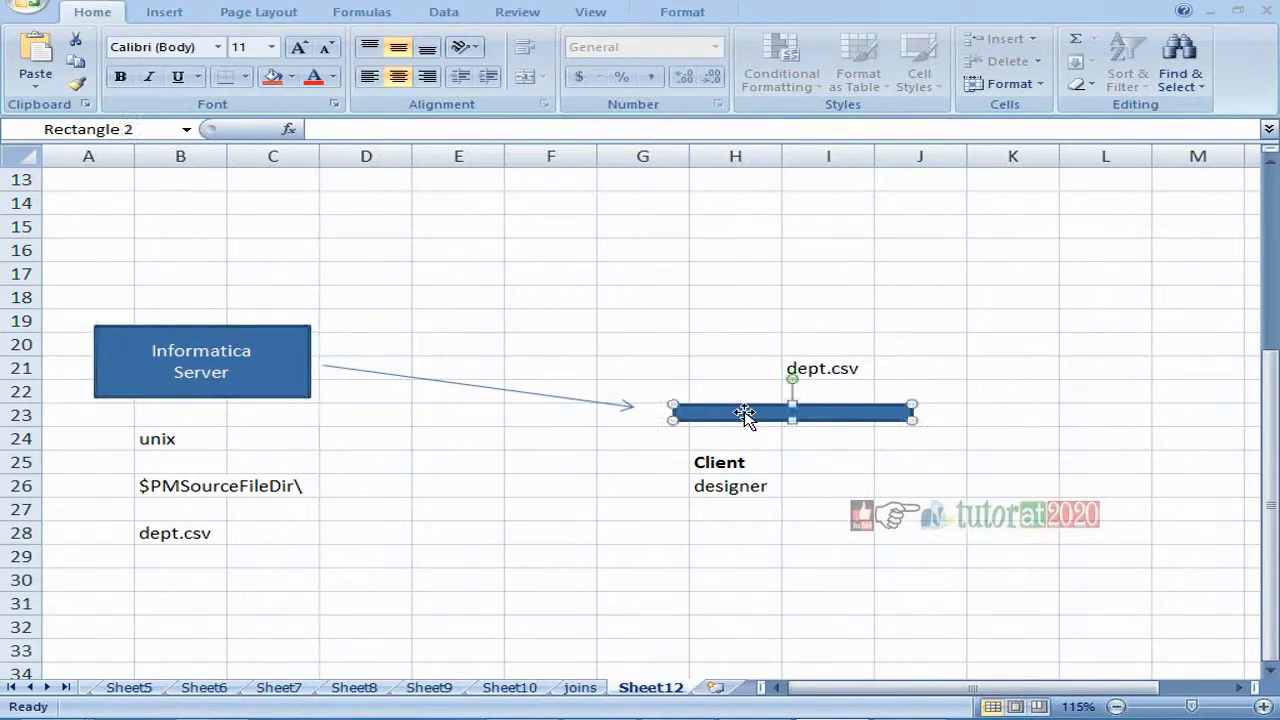
left_click(183, 489)
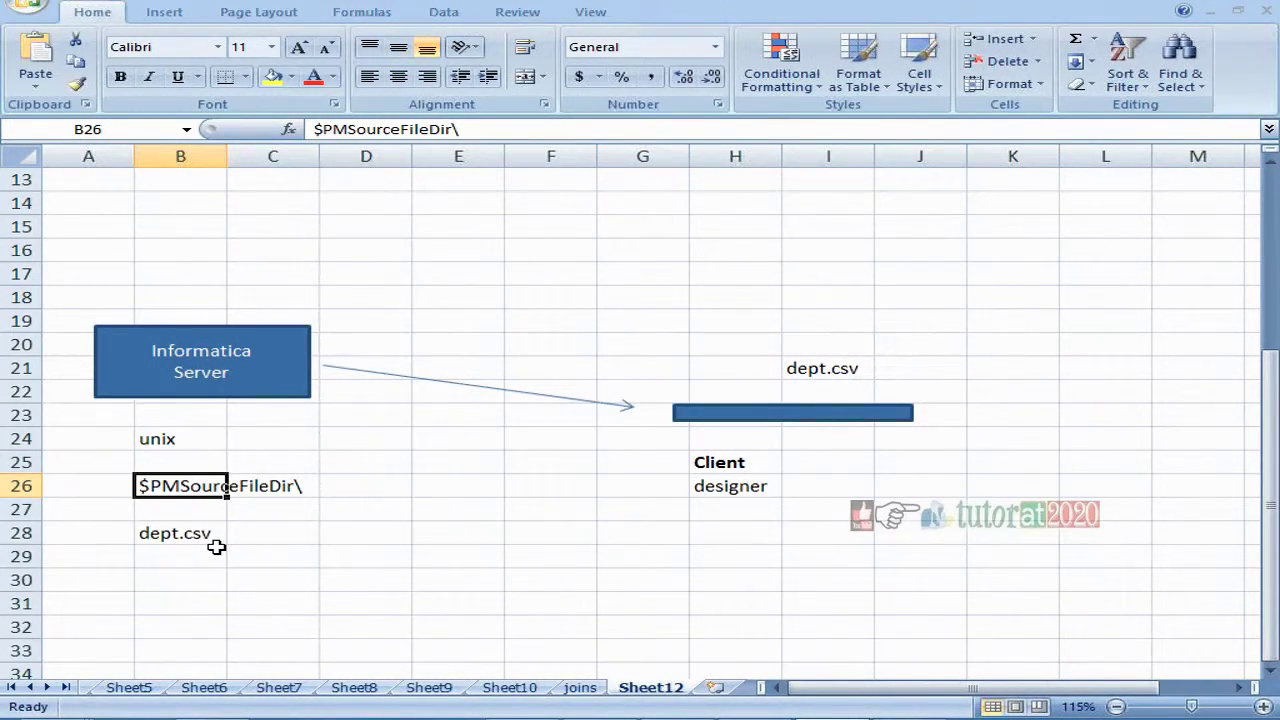
key("alt+Tab")
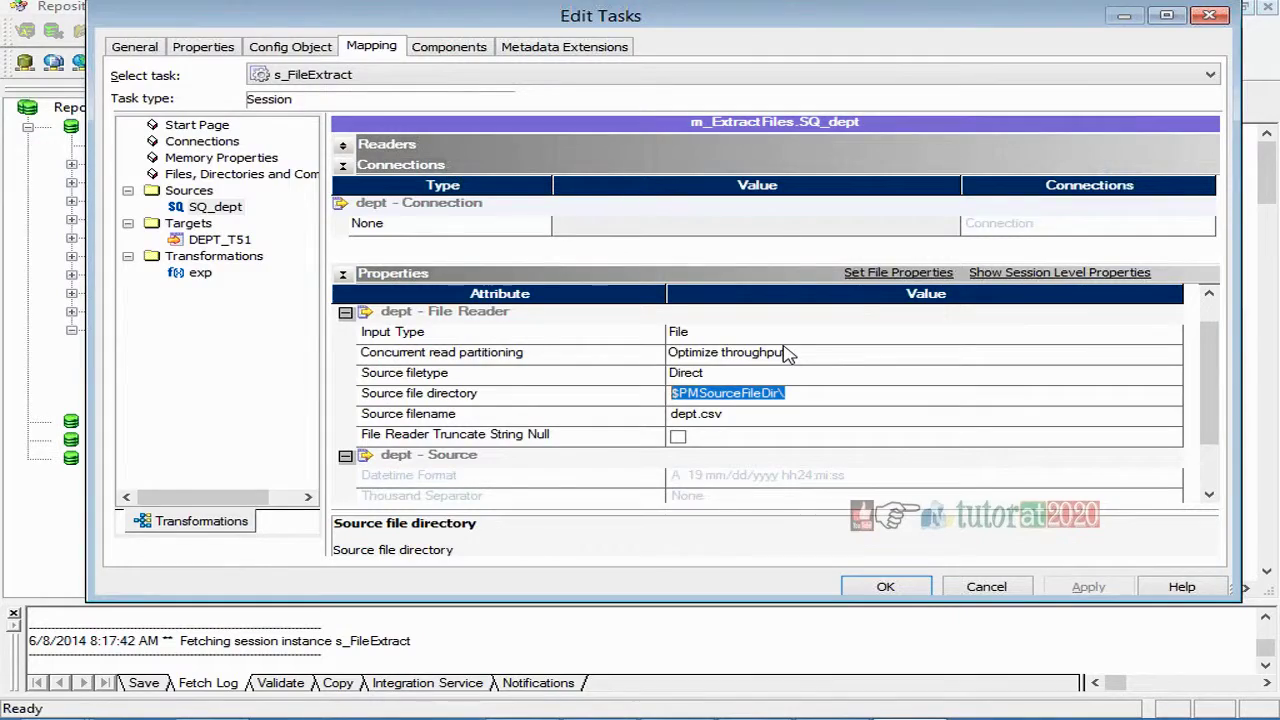
left_click(773, 418)
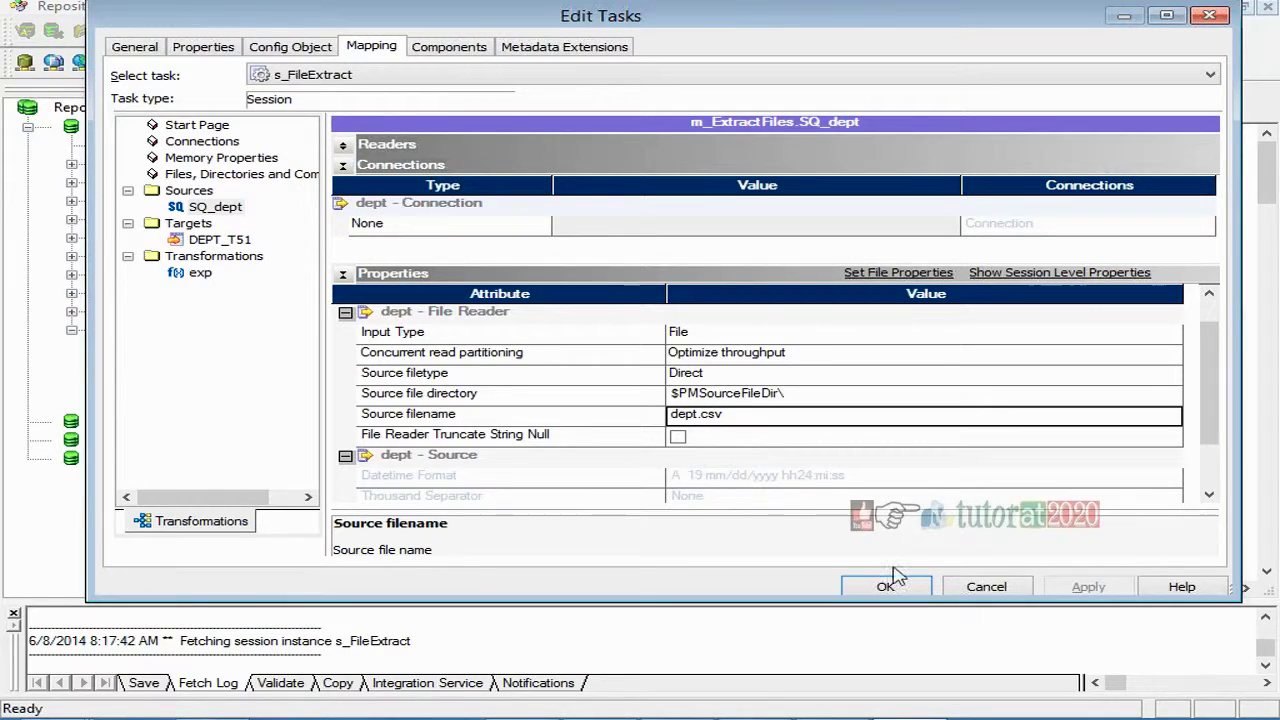
scroll(1204, 497, "down", 1)
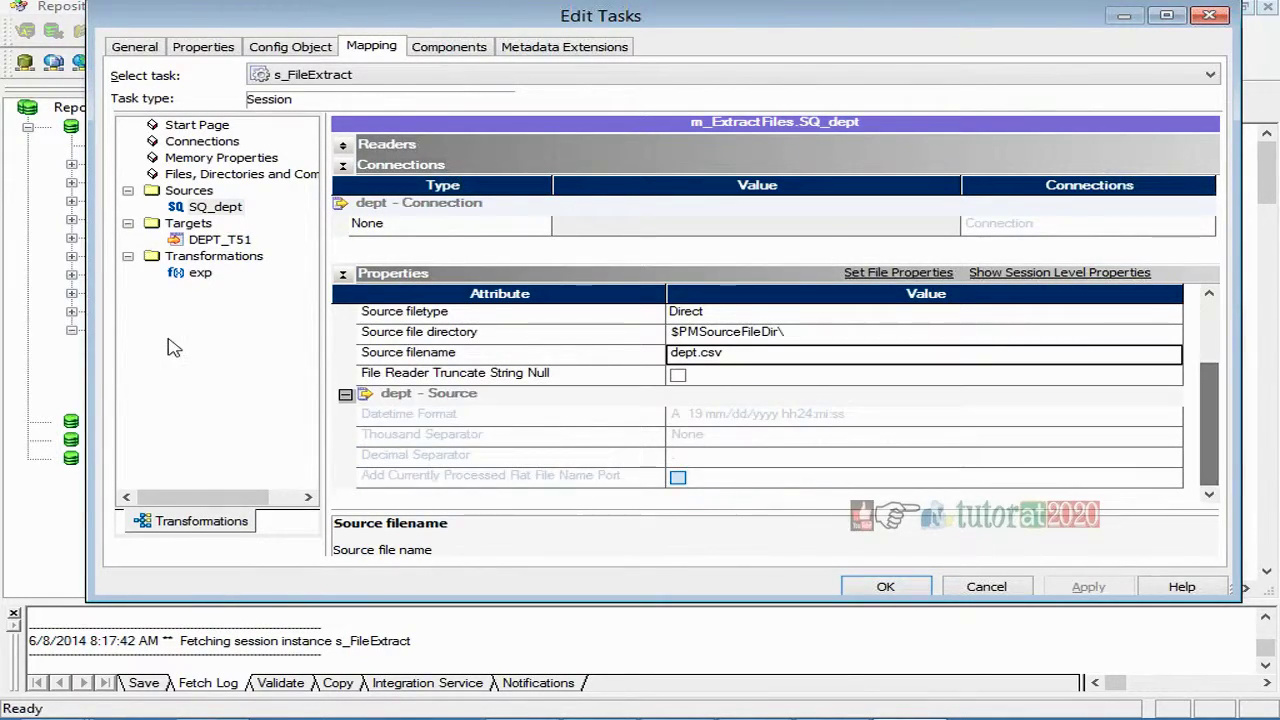
- Set the relational connection of target DEPT_T51 to InfOraScott51 and apply the change
left_click(219, 240)
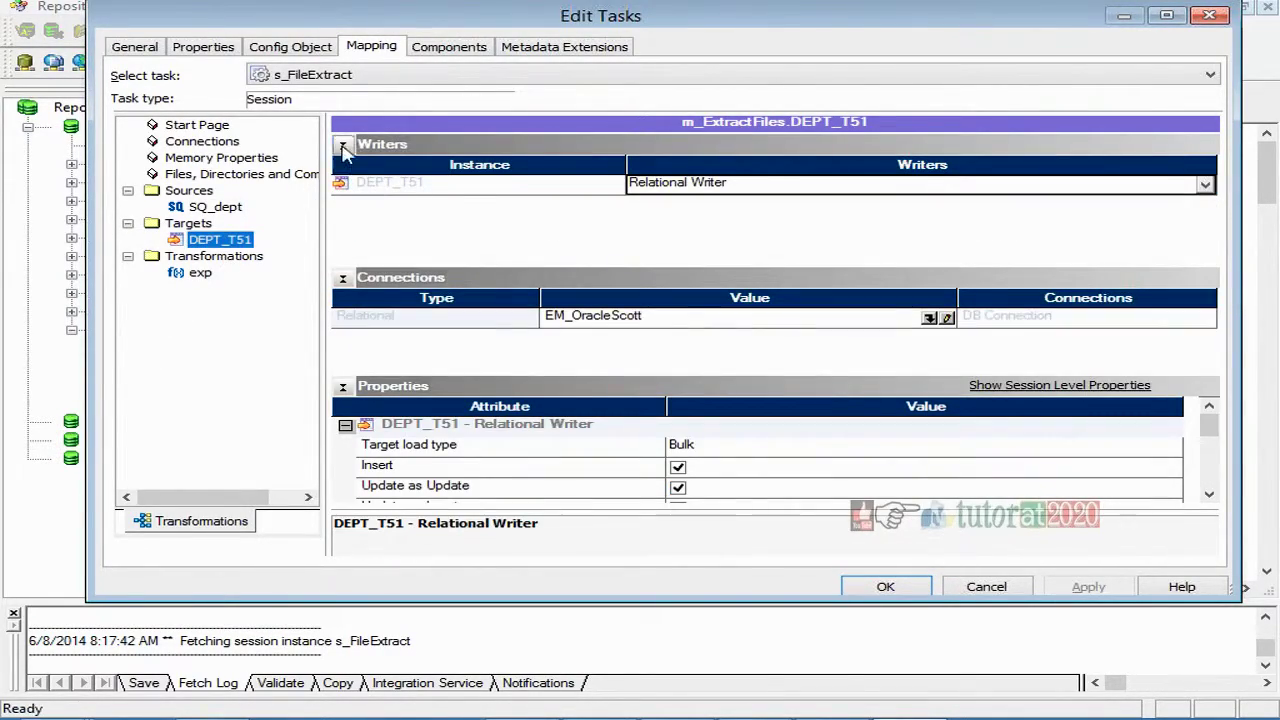
left_click(342, 144)
left_click(915, 207)
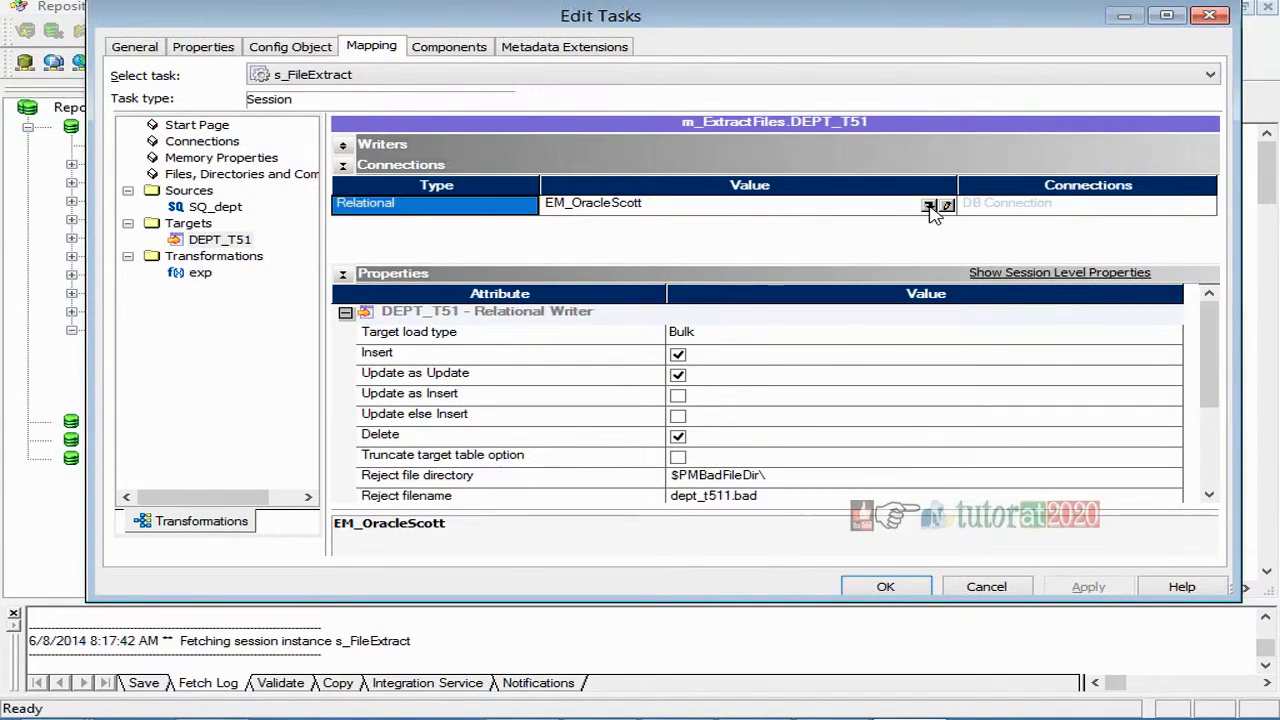
left_click(929, 205)
left_click(590, 349)
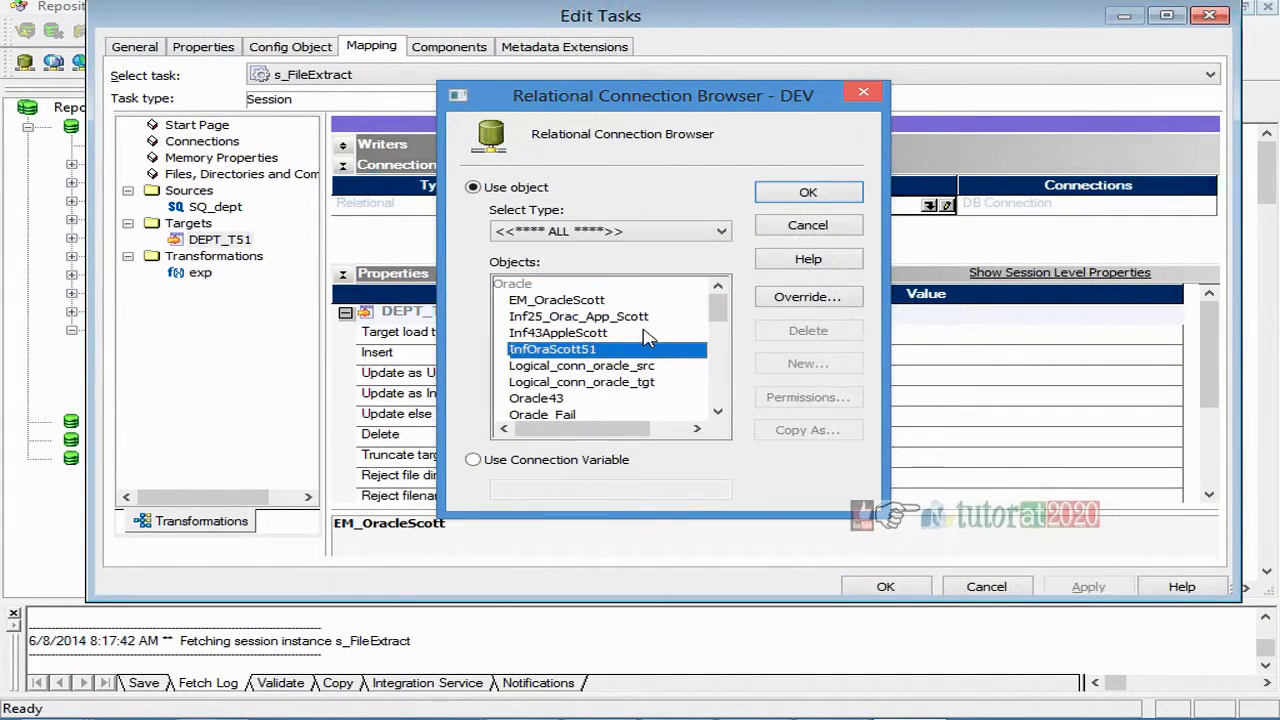
left_click(807, 193)
left_click(1088, 586)
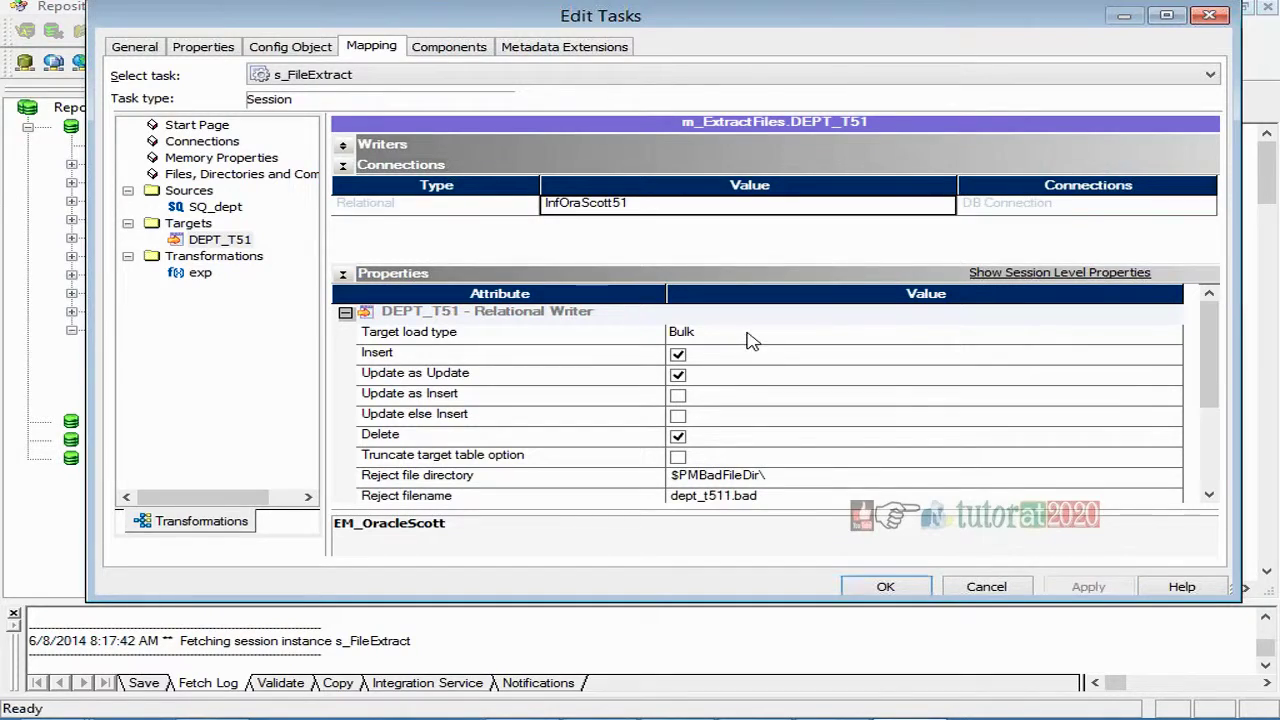
- Set DEPT_T51's target load type to Normal, enable its truncate target table option, and accept the session settings
left_click(751, 334)
left_click(733, 347)
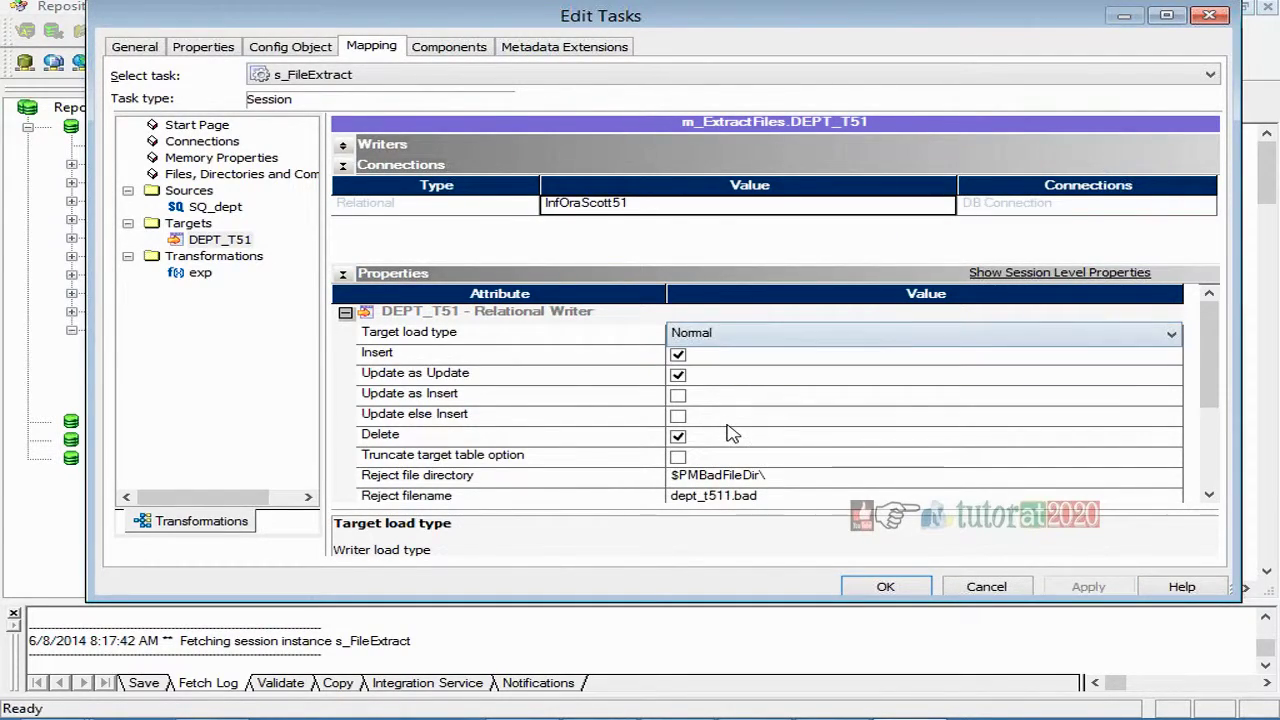
left_click(679, 466)
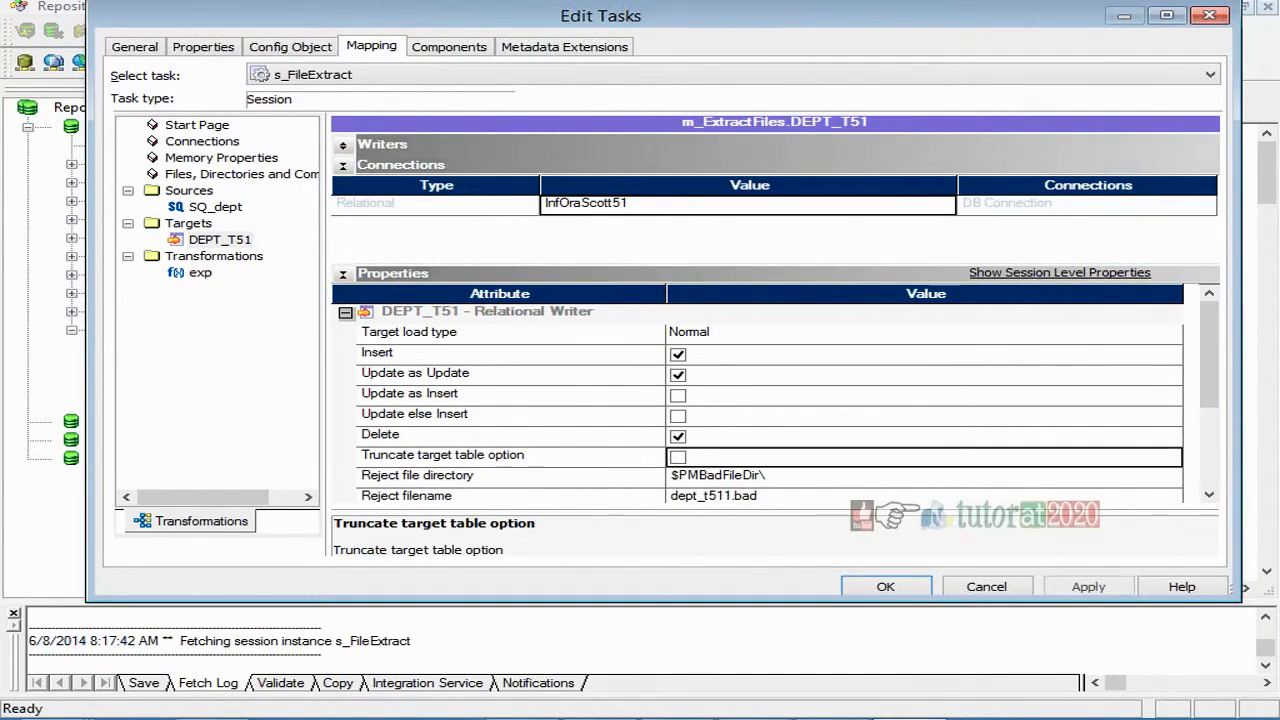
left_click(678, 456)
left_click(1088, 586)
left_click(886, 587)
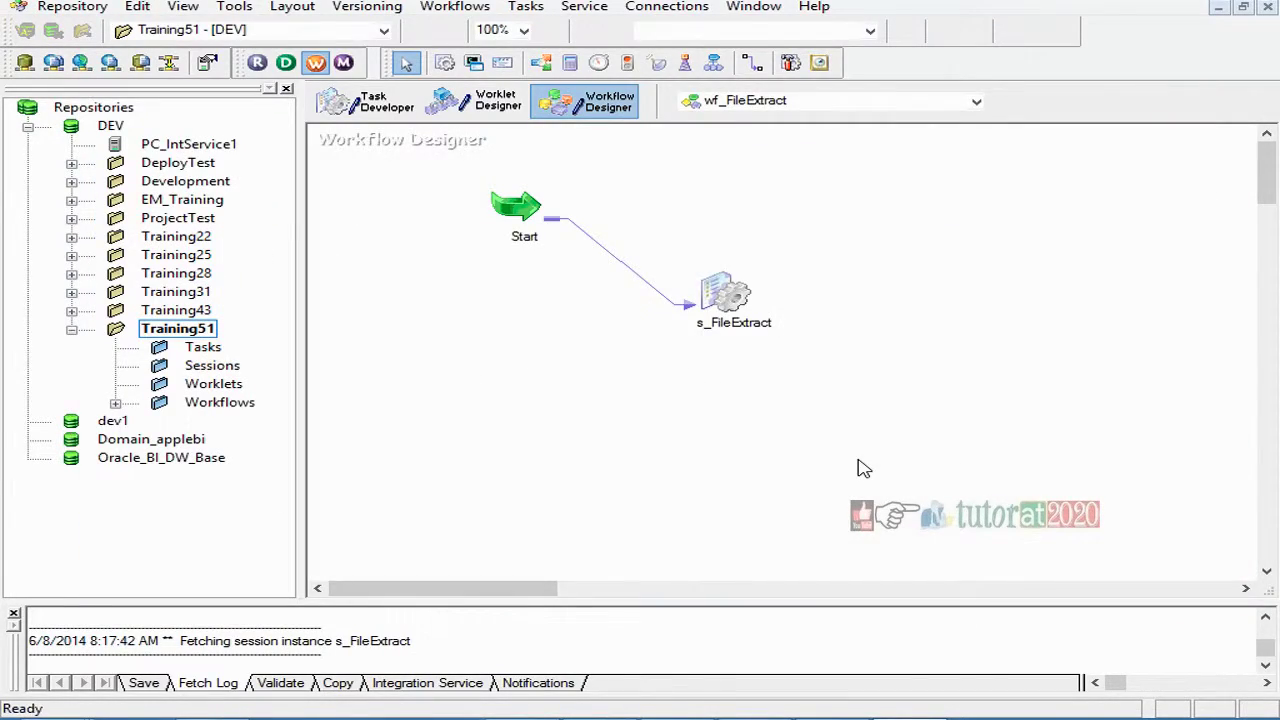
- Save workflow wf_FileExtract to the repository and start it
key("ctrl+s")
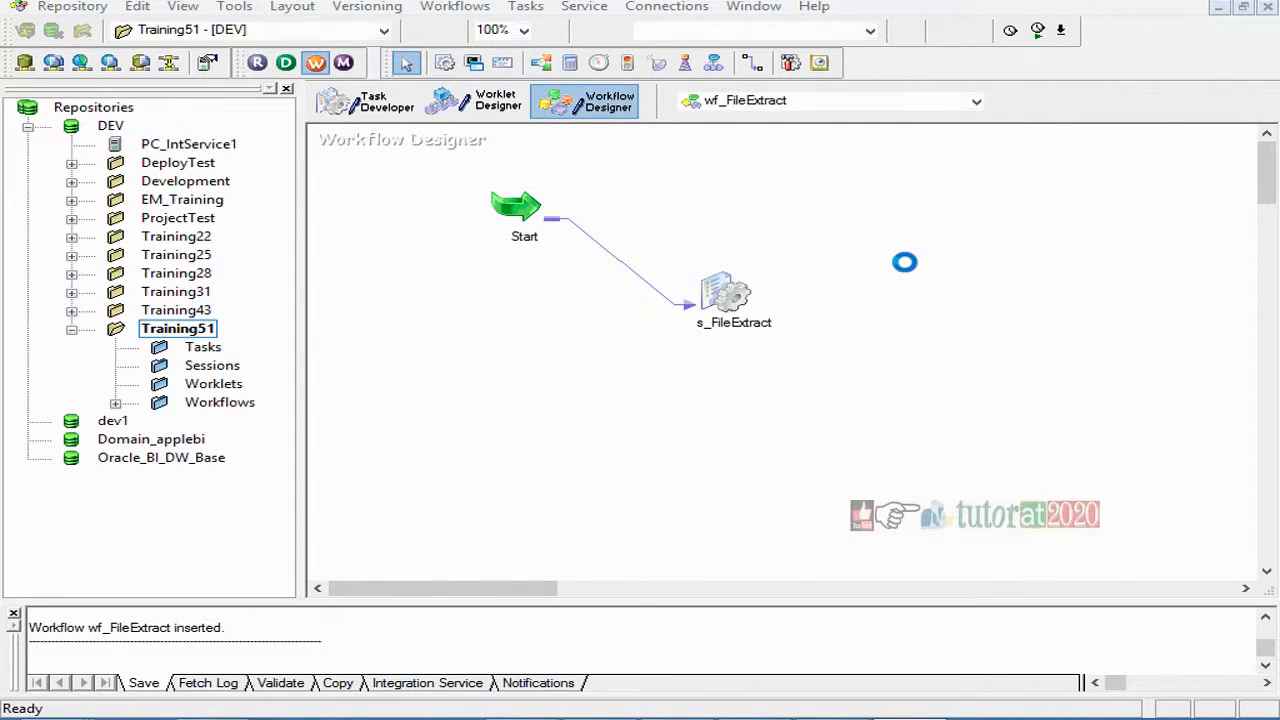
left_click(850, 416)
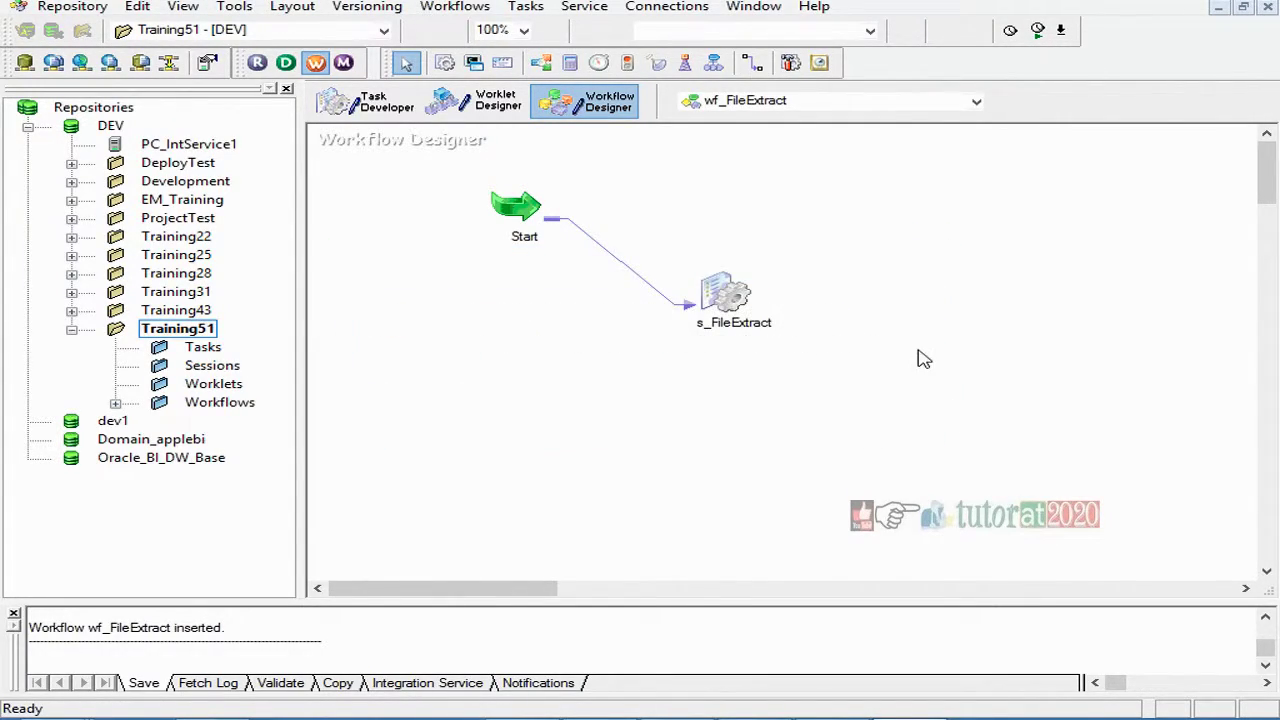
left_click(455, 7)
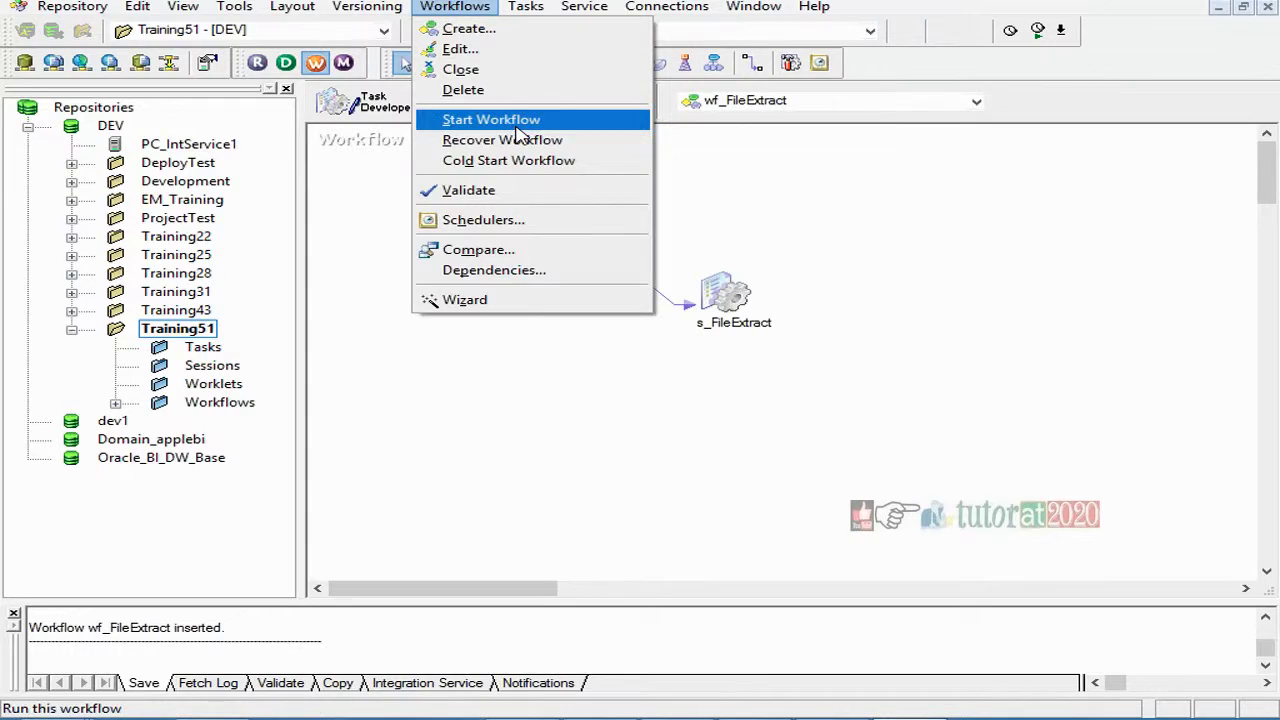
left_click(518, 121)
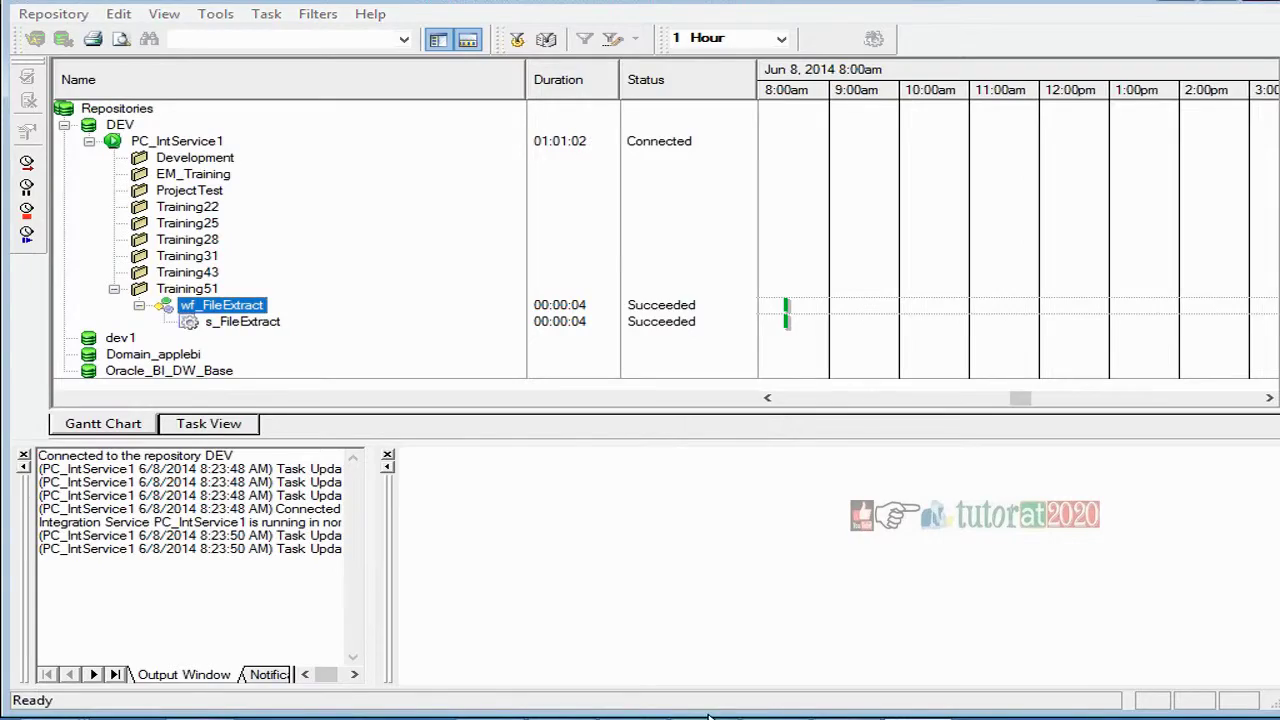
- Switch to SQL Developer, run SELECT * FROM DEPT_T51, and enlarge the result grid to inspect the loaded rows
key("alt+Tab")
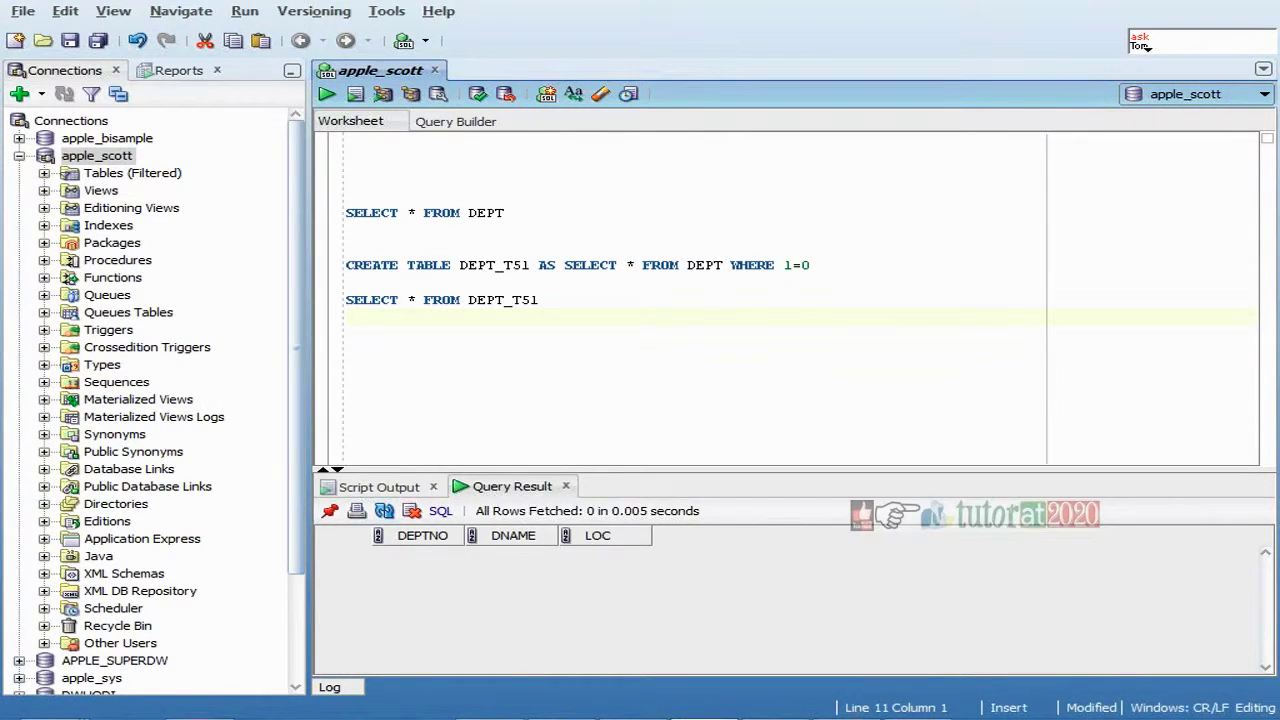
left_click_drag(540, 300, 330, 303)
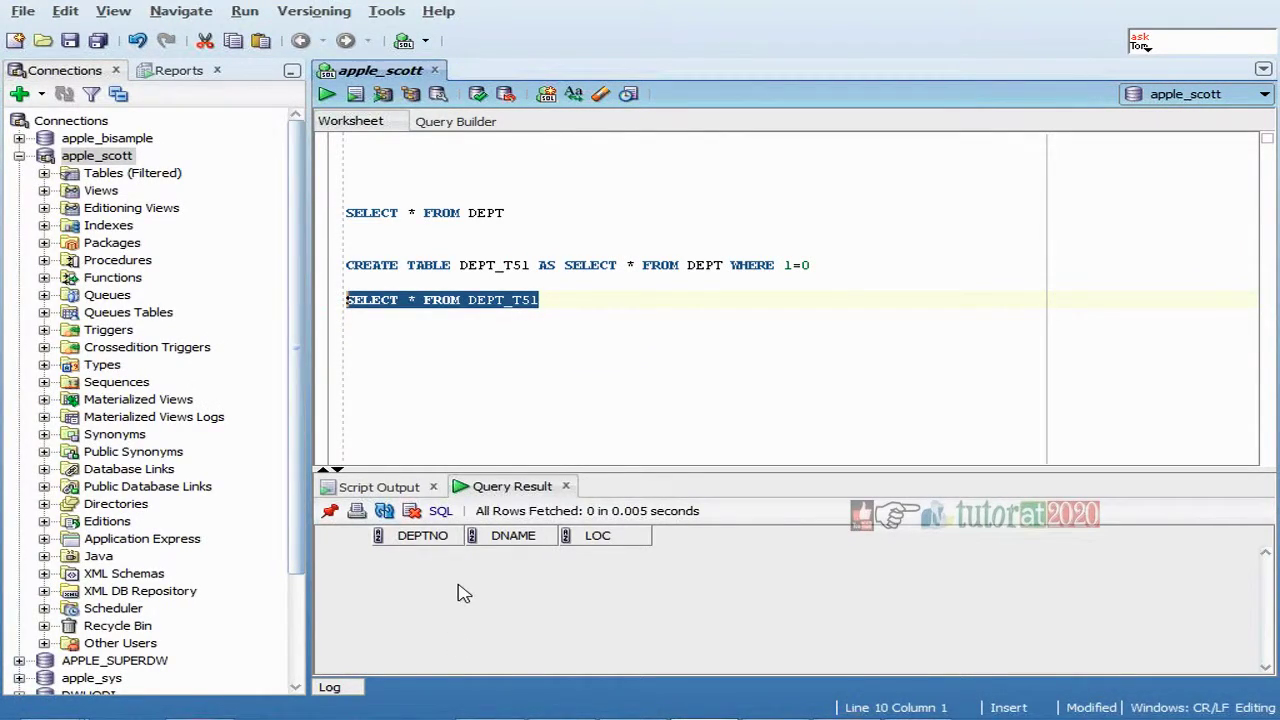
left_click(328, 94)
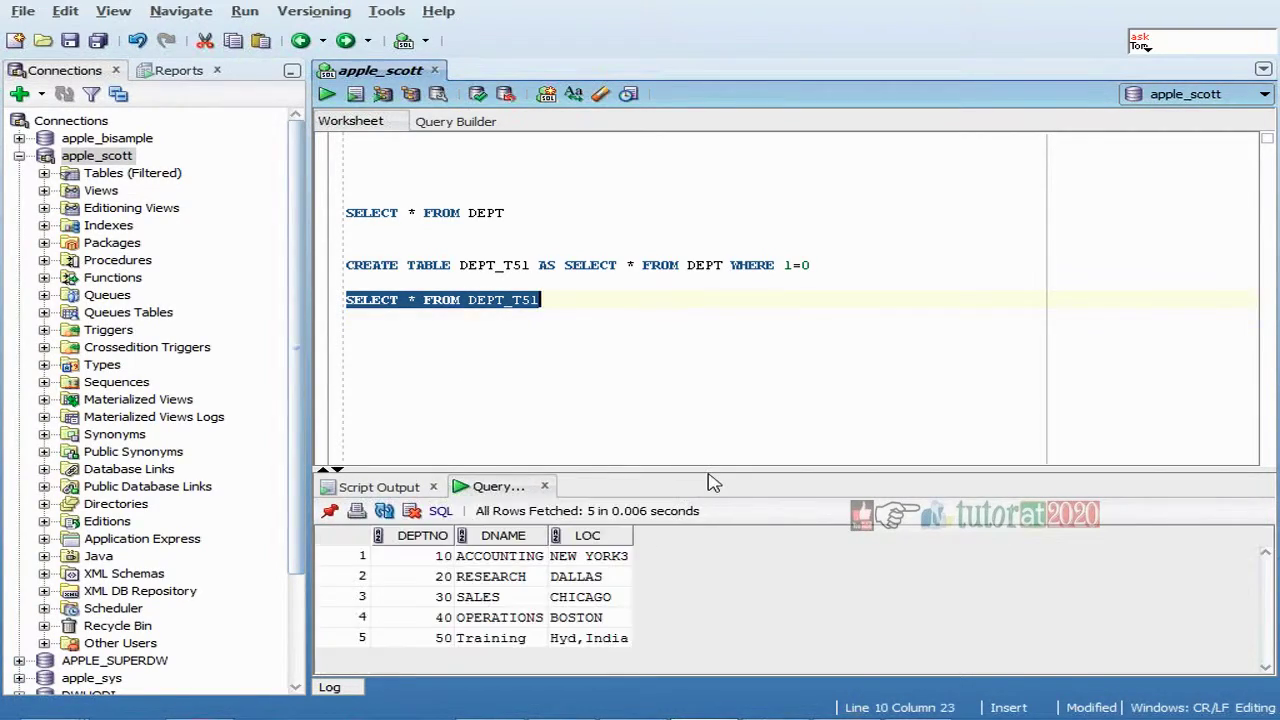
left_click_drag(707, 468, 738, 380)
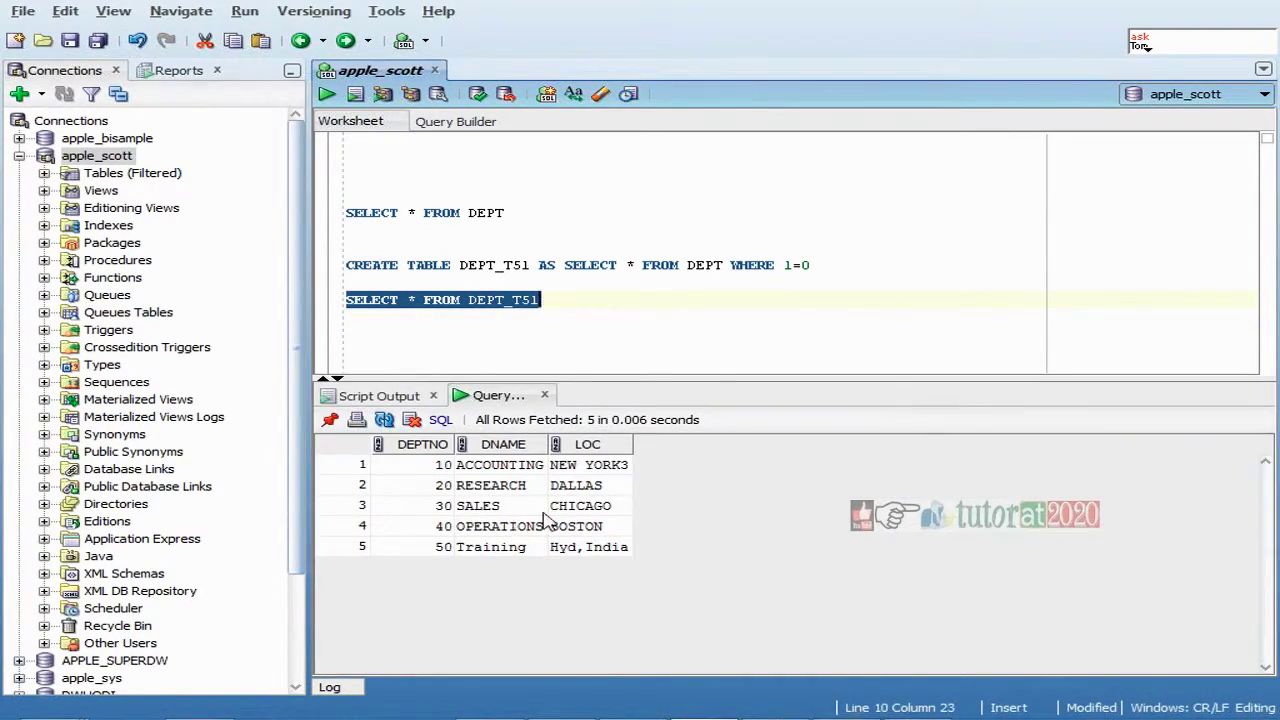
left_click_drag(630, 444, 705, 446)
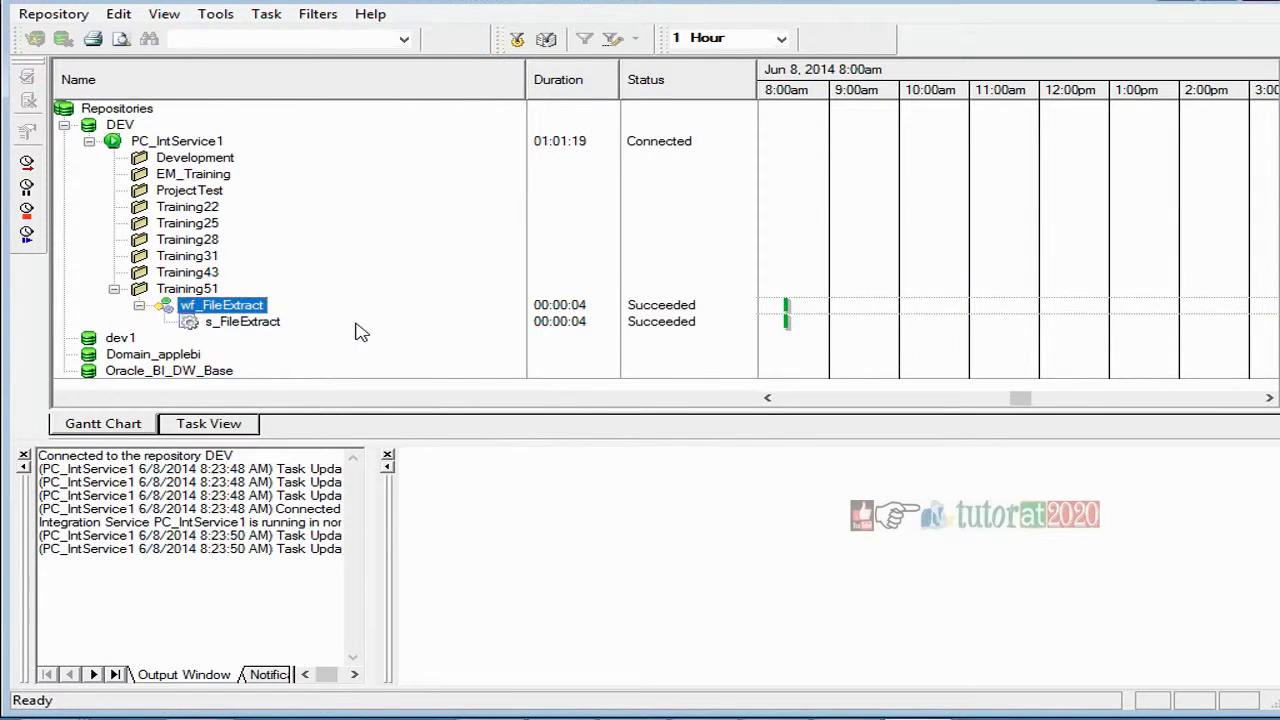
- Switch to Workflow Monitor, open the session log of s_FileExtract in a maximized window, and read through to the session load summary
right_click(244, 324)
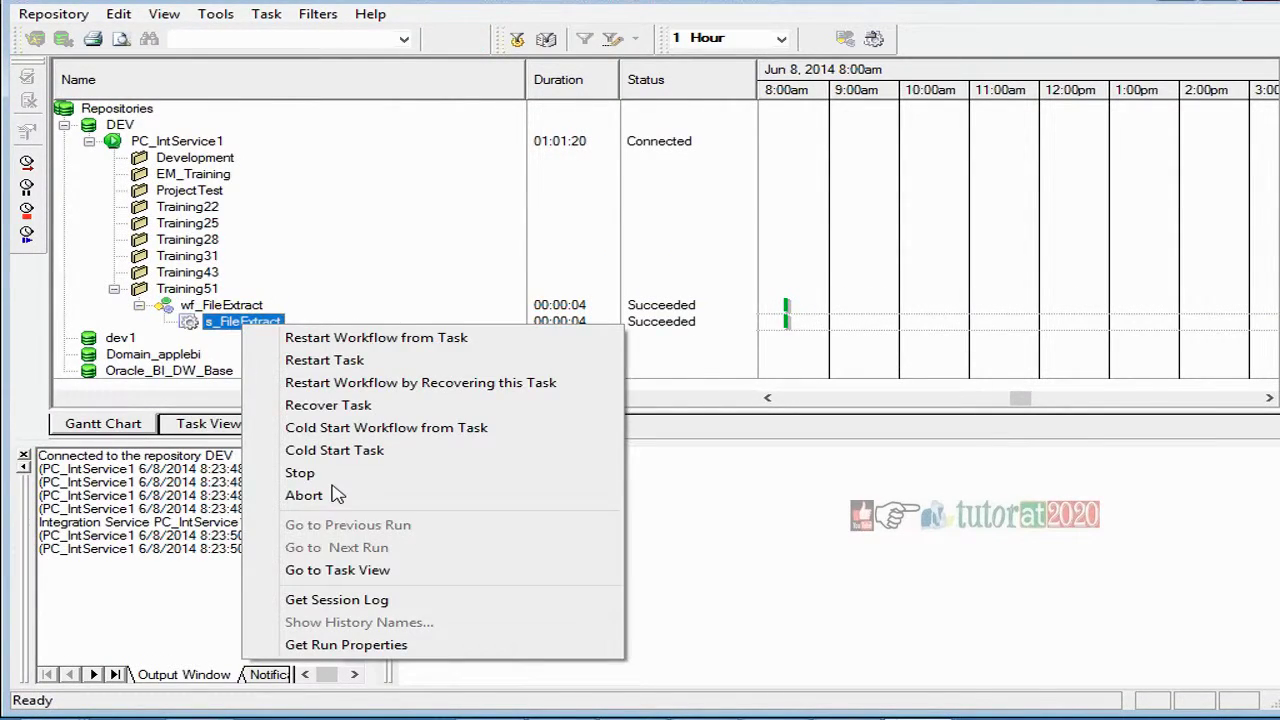
left_click(330, 600)
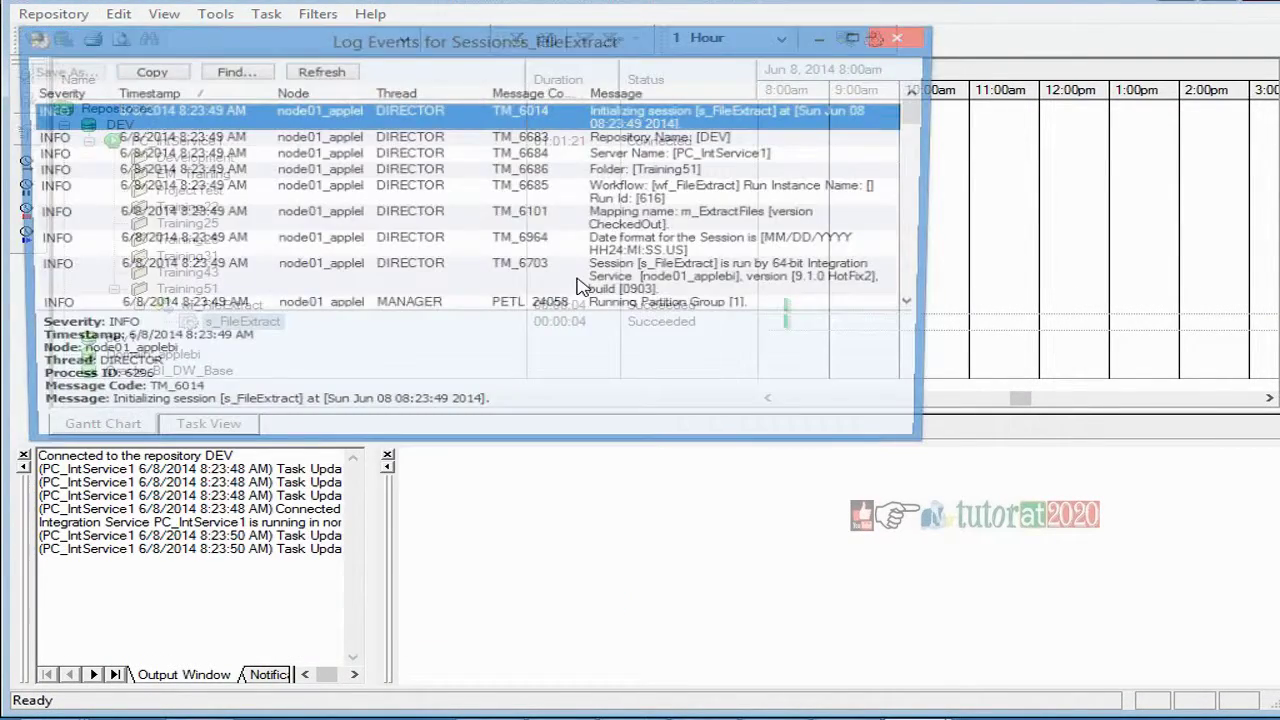
double_click(594, 43)
left_click(507, 295)
scroll(540, 325, "down", 5)
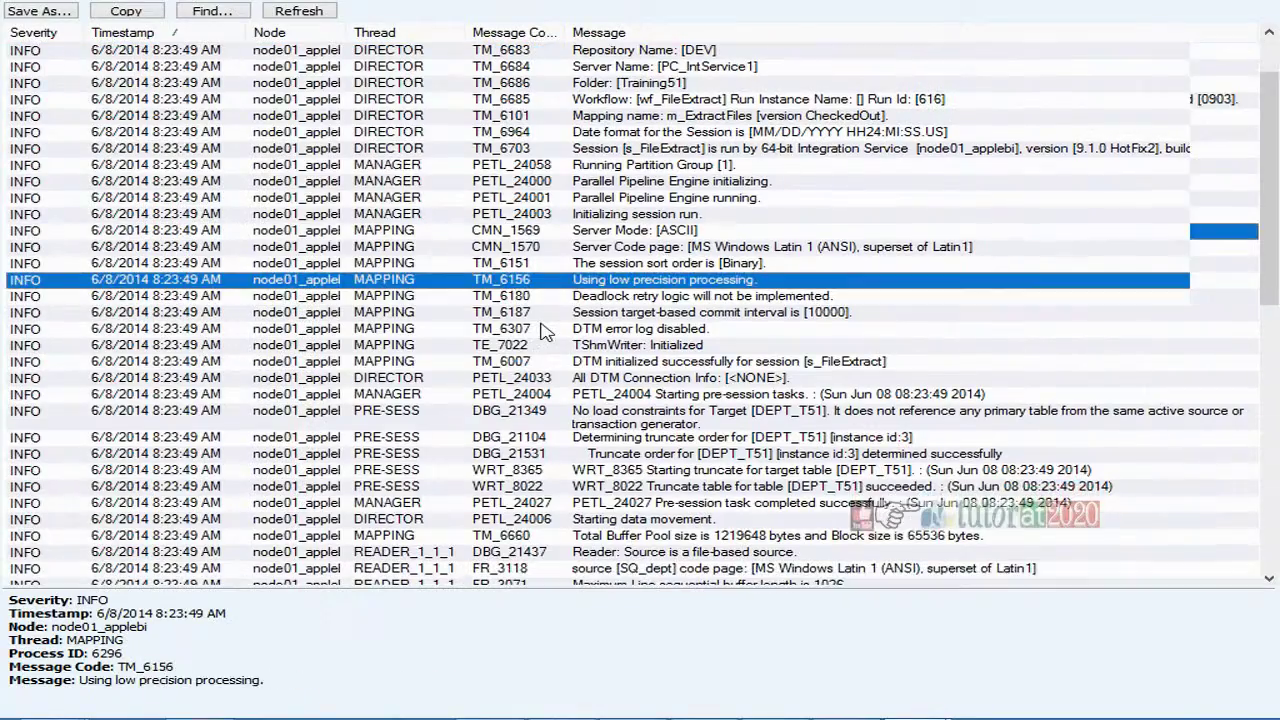
scroll(540, 360, "down", 3)
scroll(540, 398, "down", 15)
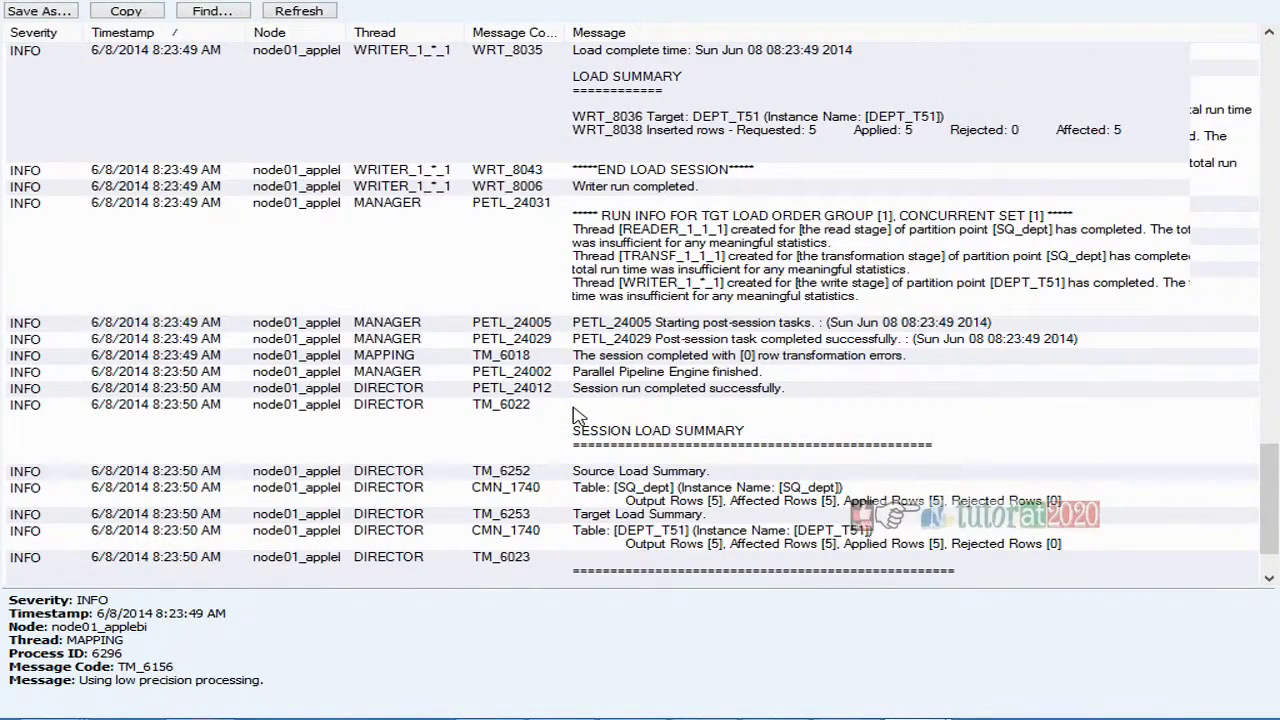
scroll(578, 415, "down", 3)
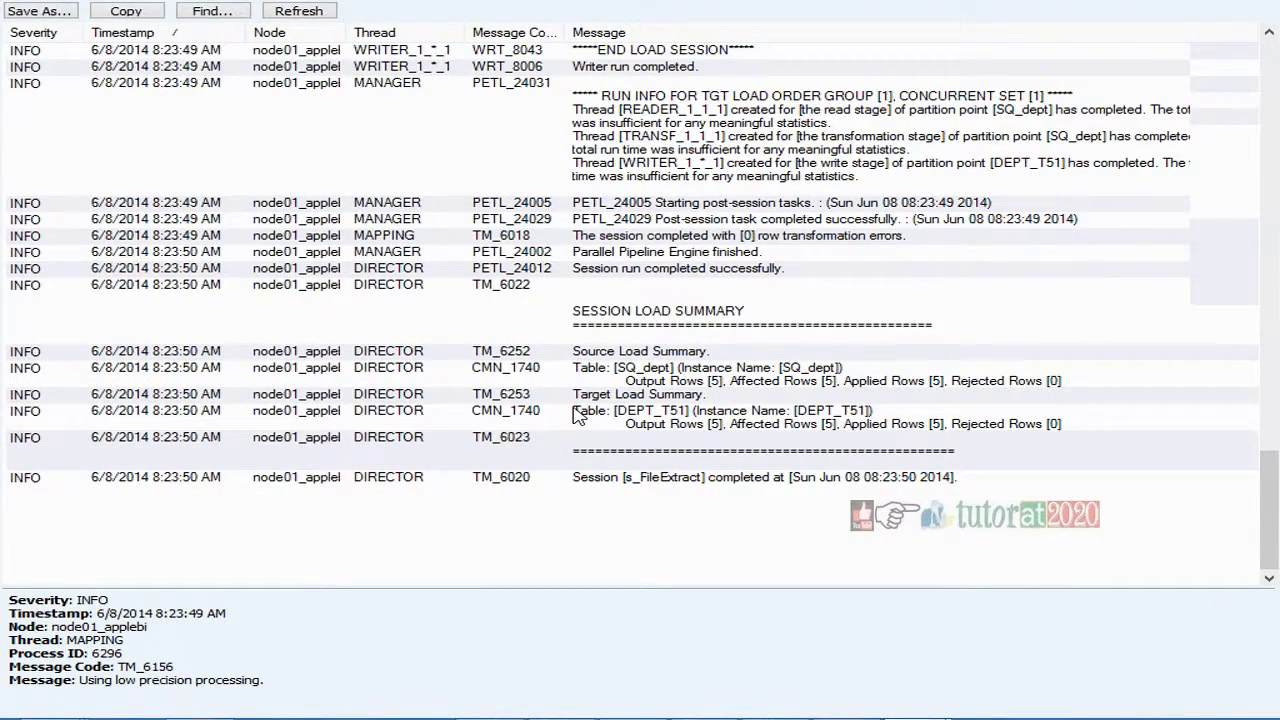
- Find the DBG_21430 log event naming the input source file, and examine the load summary for DEPT_T51
scroll(578, 415, "up", 10)
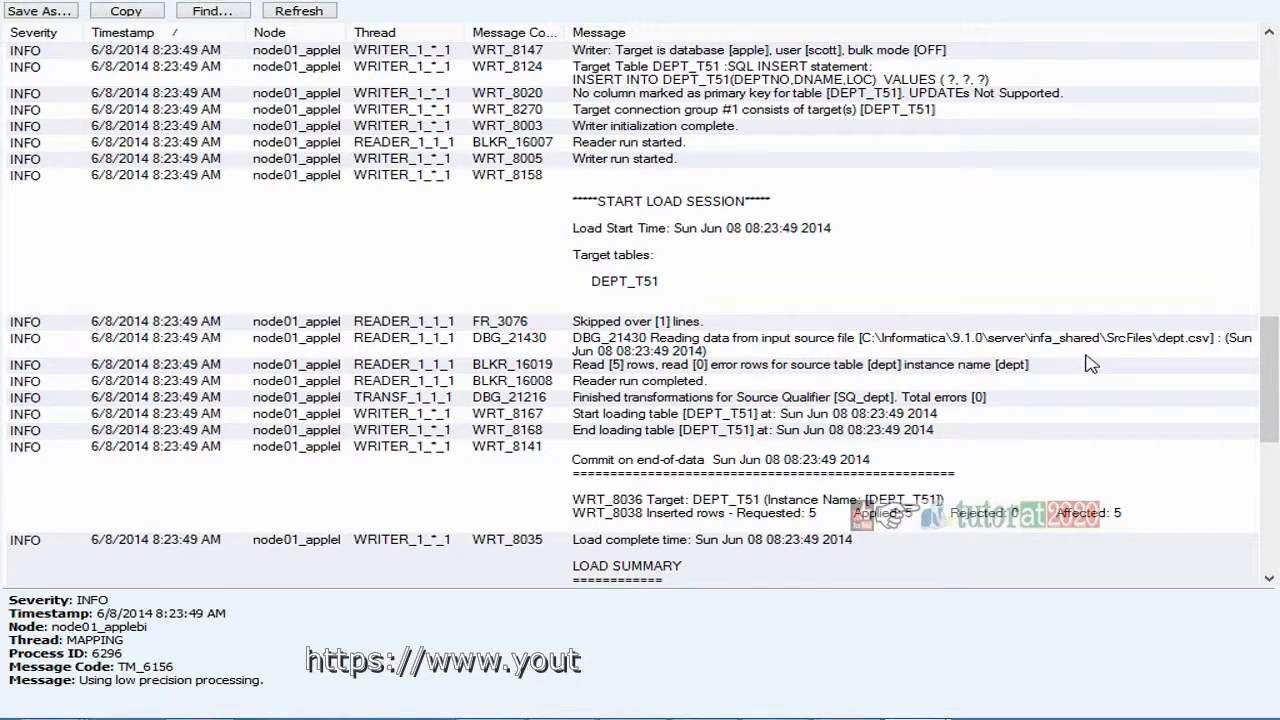
left_click(56, 718)
left_click(852, 136)
key("alt+Tab")
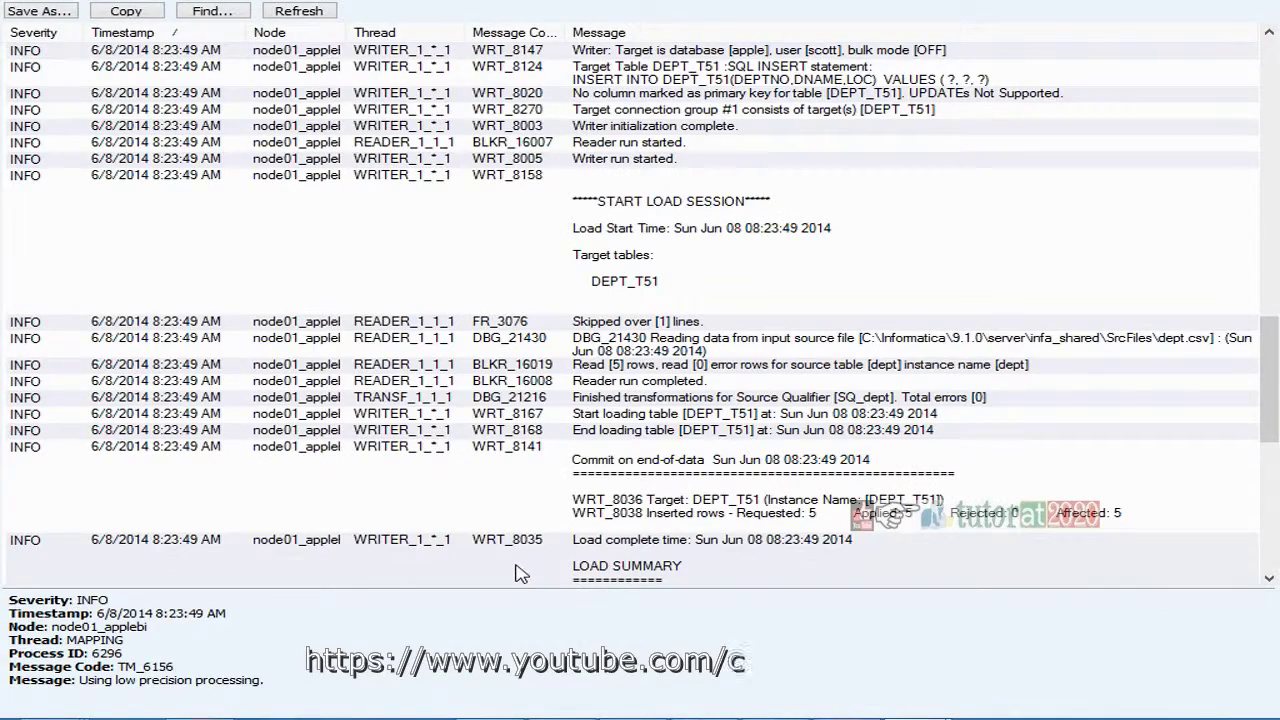
left_click(948, 345)
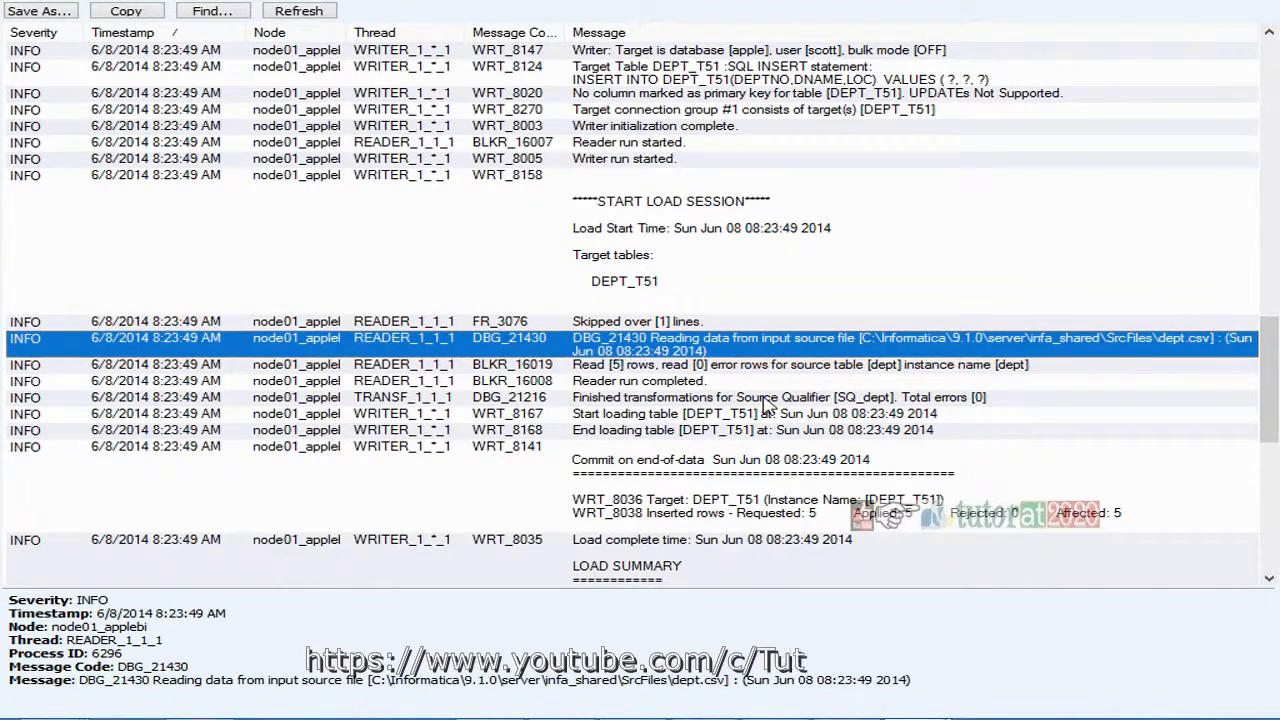
scroll(703, 477, "down", 1)
scroll(703, 477, "down", 3)
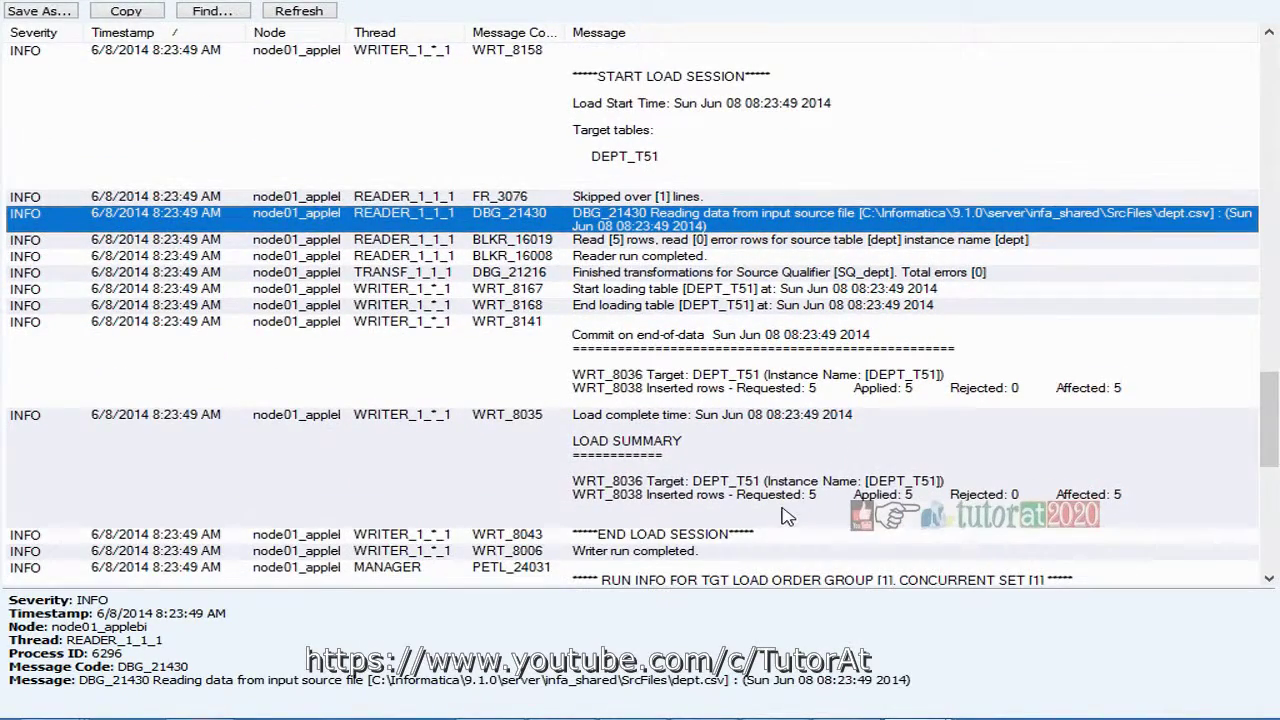
scroll(790, 473, "down", 5)
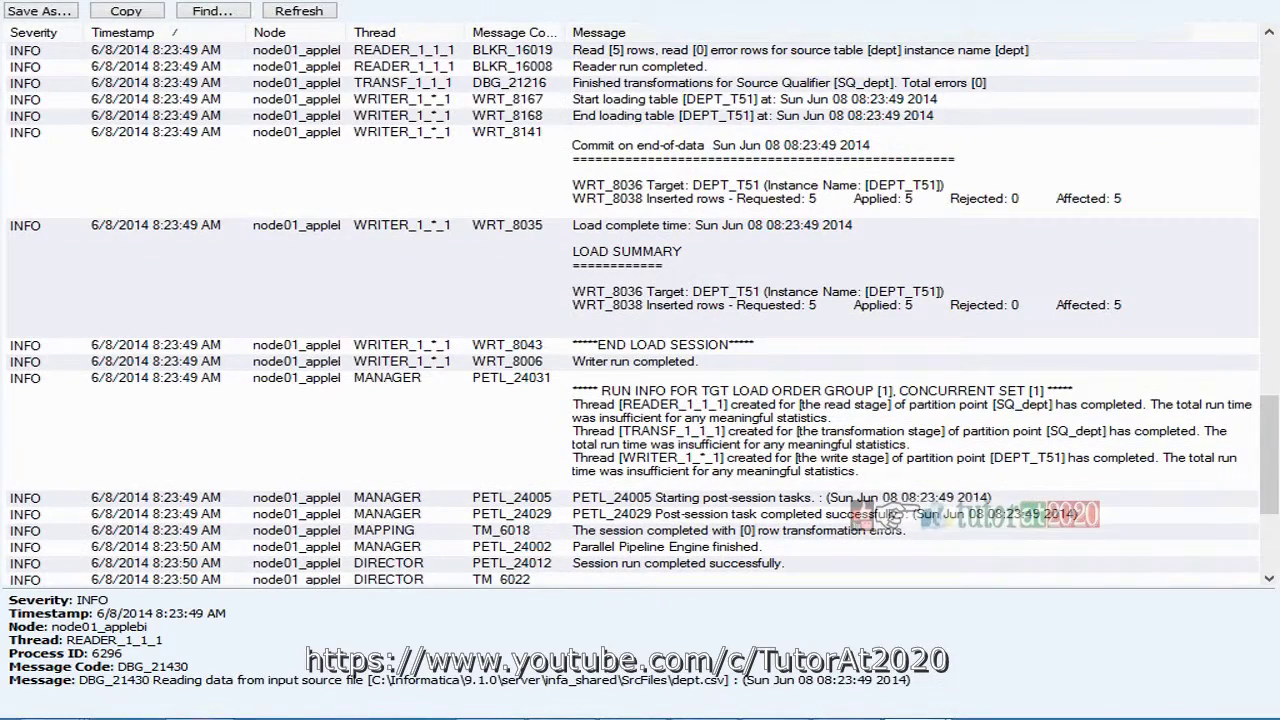